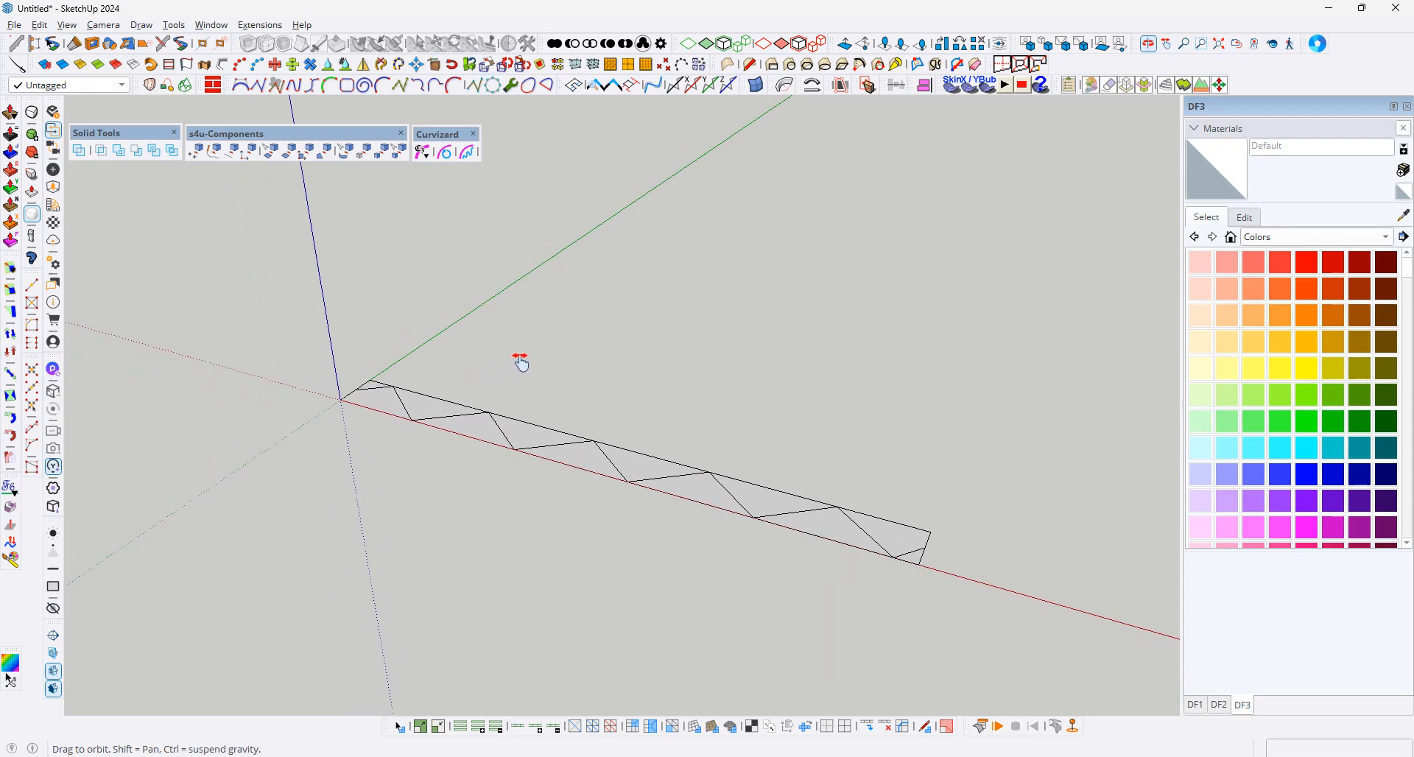
- Copy the whole zigzag strip along the green axis, leaving a narrow gap beside the original
middle_click_drag(424, 429, 397, 441)
middle_click_drag(330, 402, 408, 439)
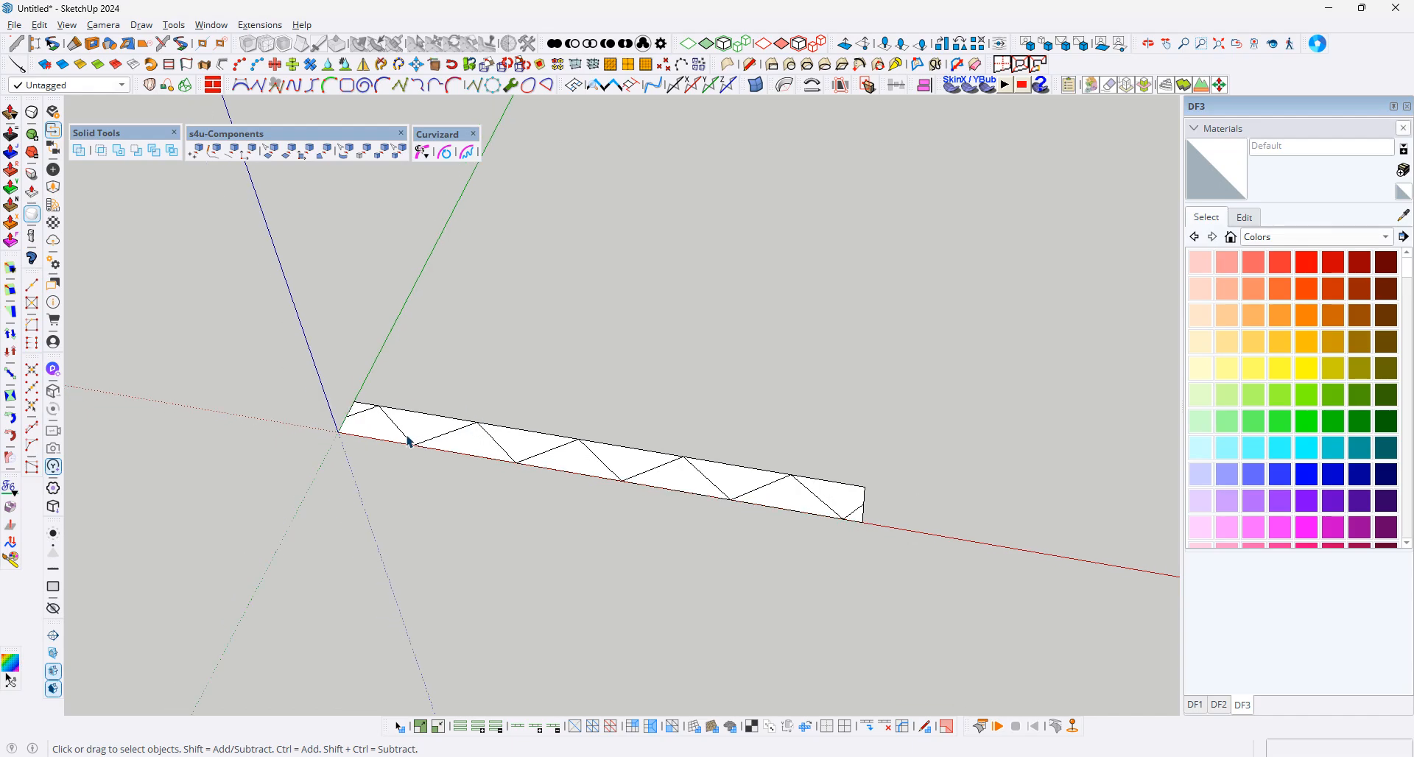
triple_click(398, 442)
key("m")
left_click(338, 431)
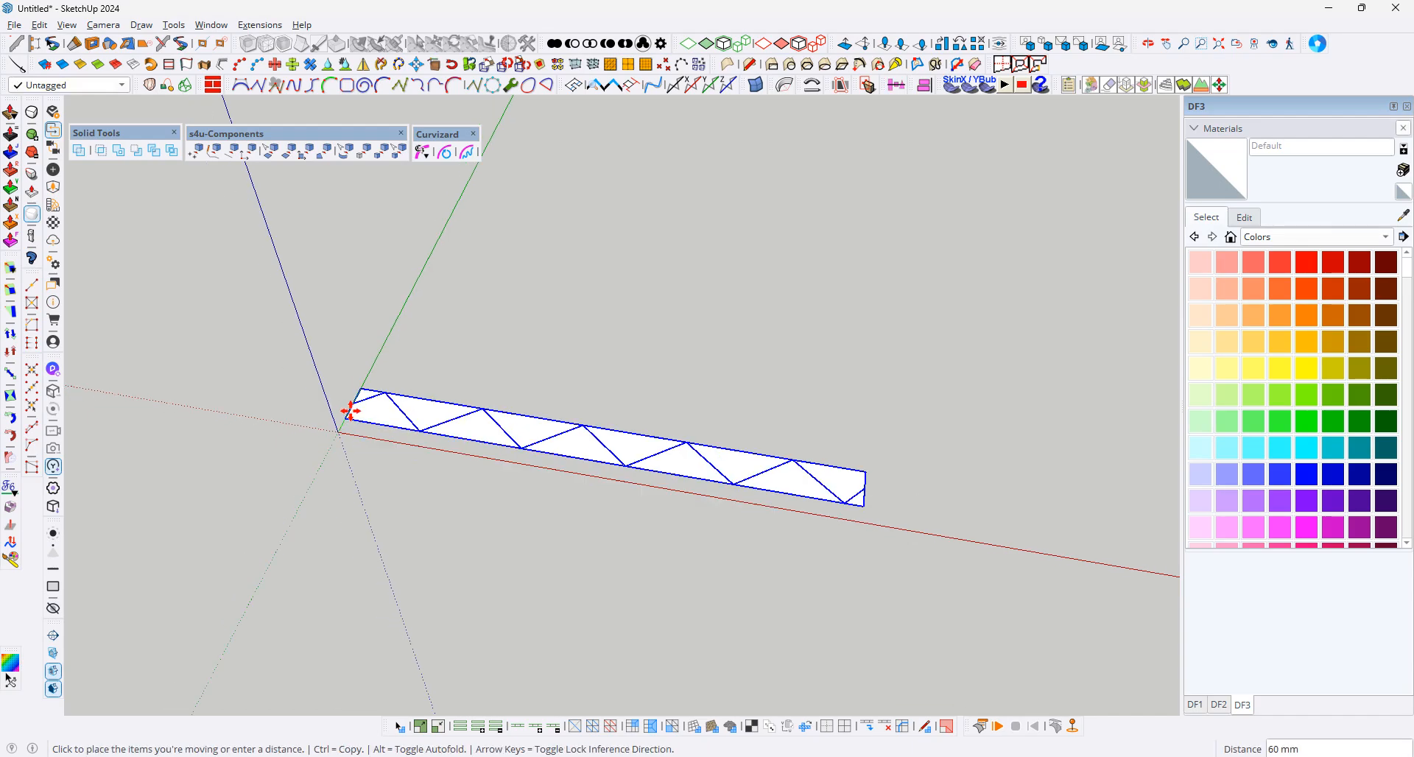
key("ctrl")
left_click(368, 375)
scroll(496, 426, "up", 3)
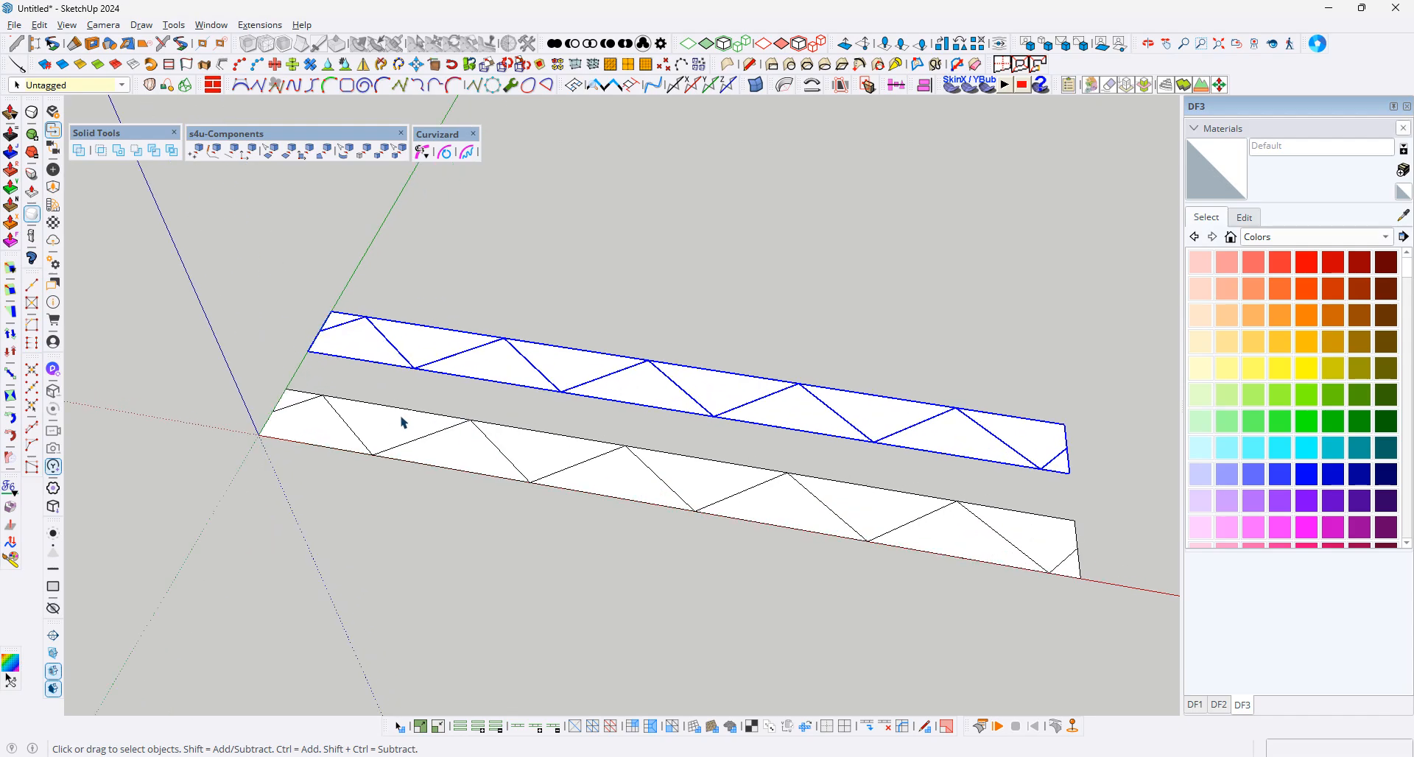
mouse_move(401, 417)
middle_mouse_down()
mouse_move(379, 505)
mouse_move(393, 610)
mouse_move(427, 480)
mouse_move(376, 410)
middle_mouse_up()
key("space")
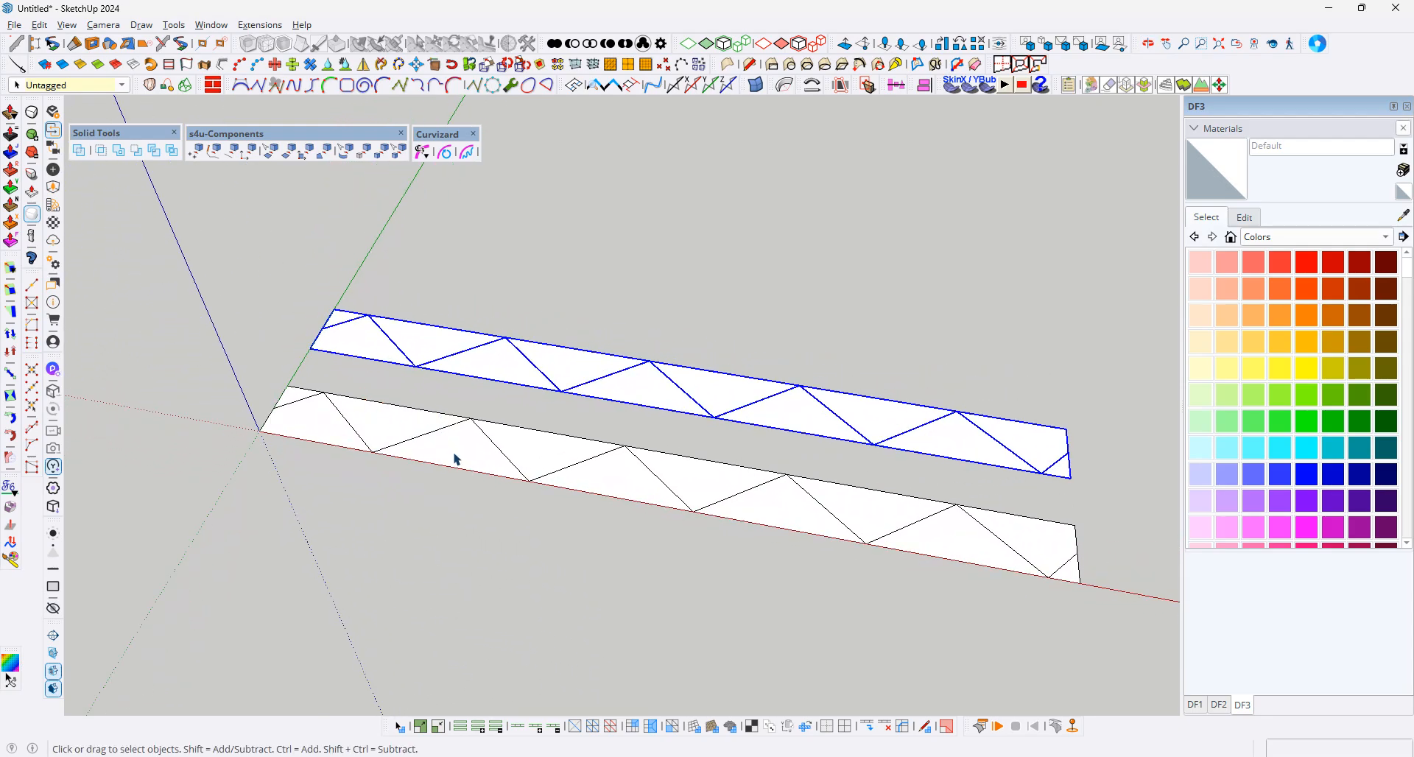
middle_click_drag(455, 460, 430, 480)
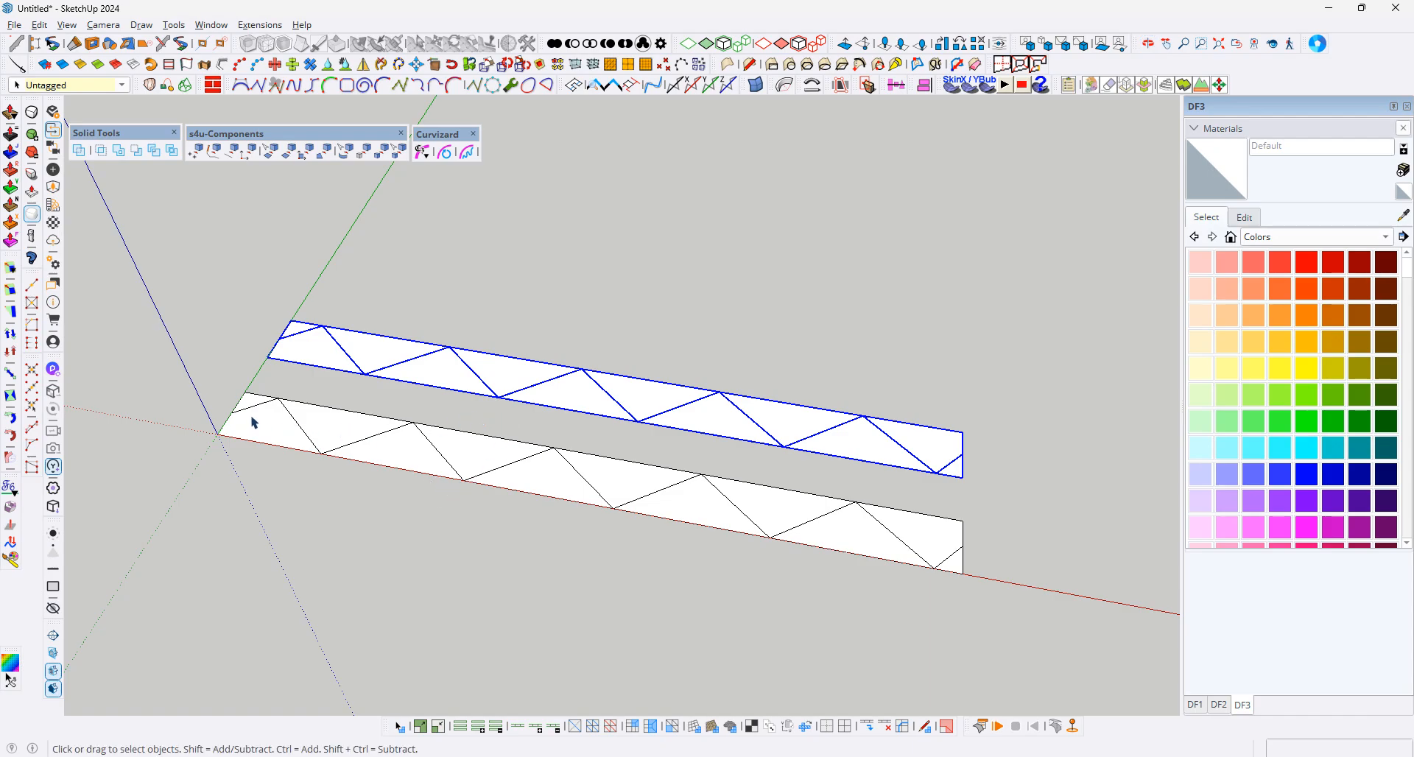
- Try to scale only the original strip's rectangle along the green axis, without its zigzag line
key("t")
key("space")
double_click(537, 479)
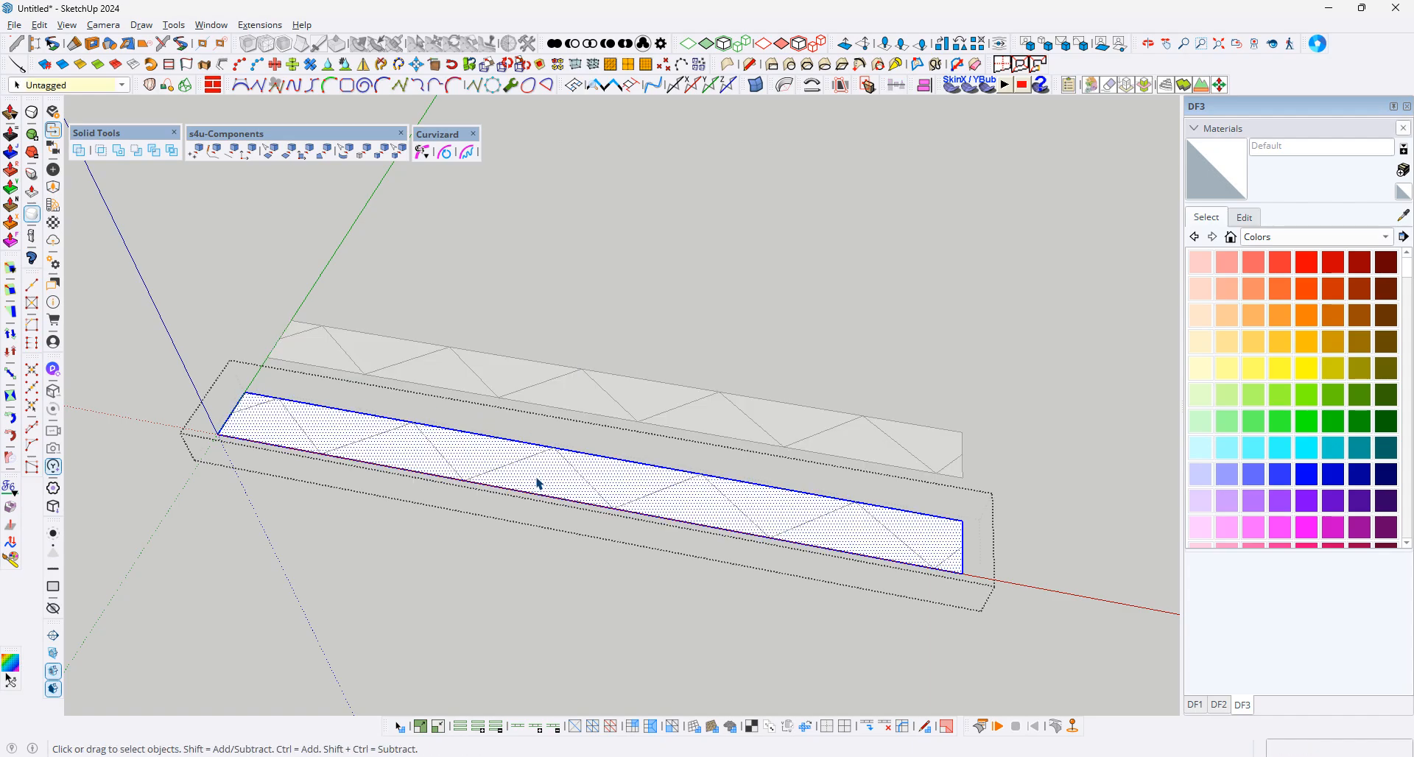
key("Escape")
left_click(573, 466)
key("s")
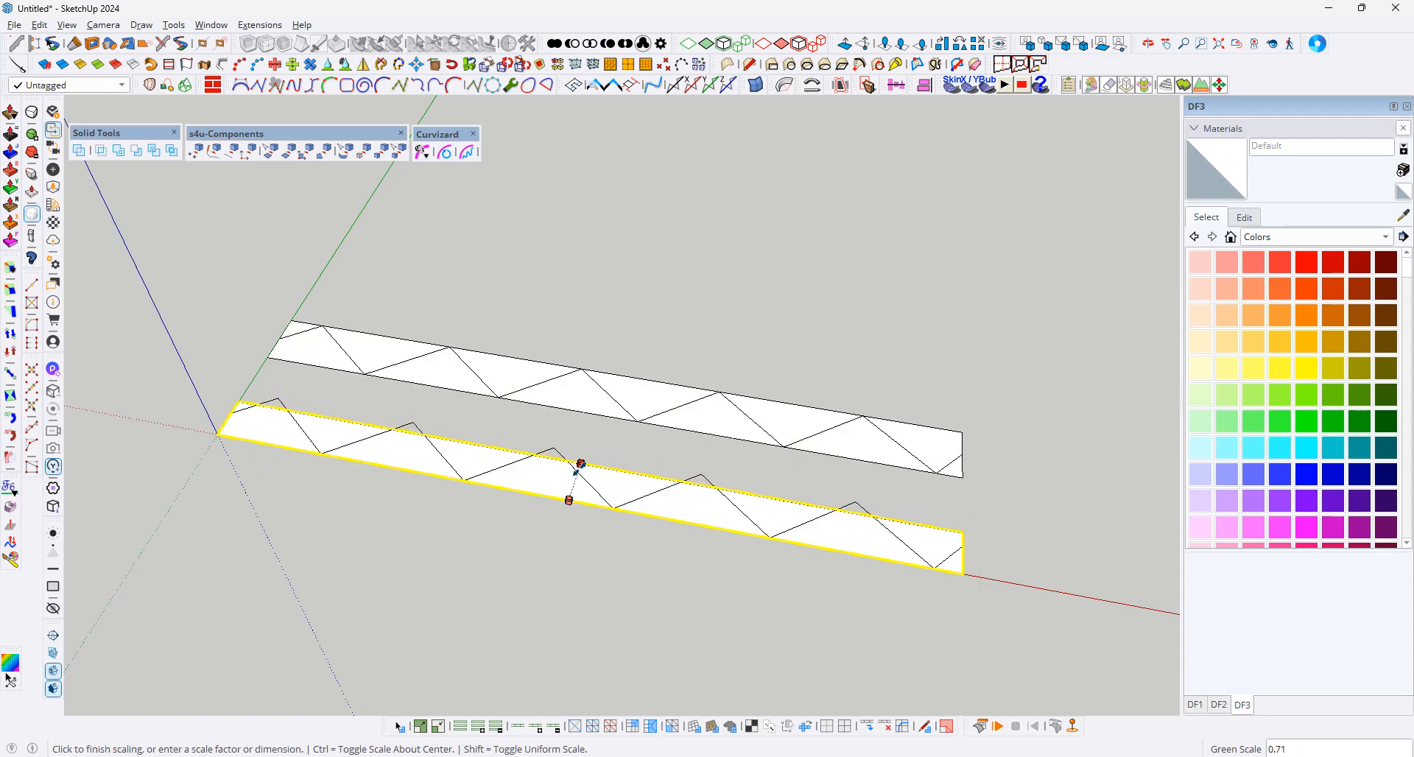
key("space")
- Select the original rectangle together with its zigzag line and try scaling both along the green axis
left_click_drag(207, 380, 1043, 624)
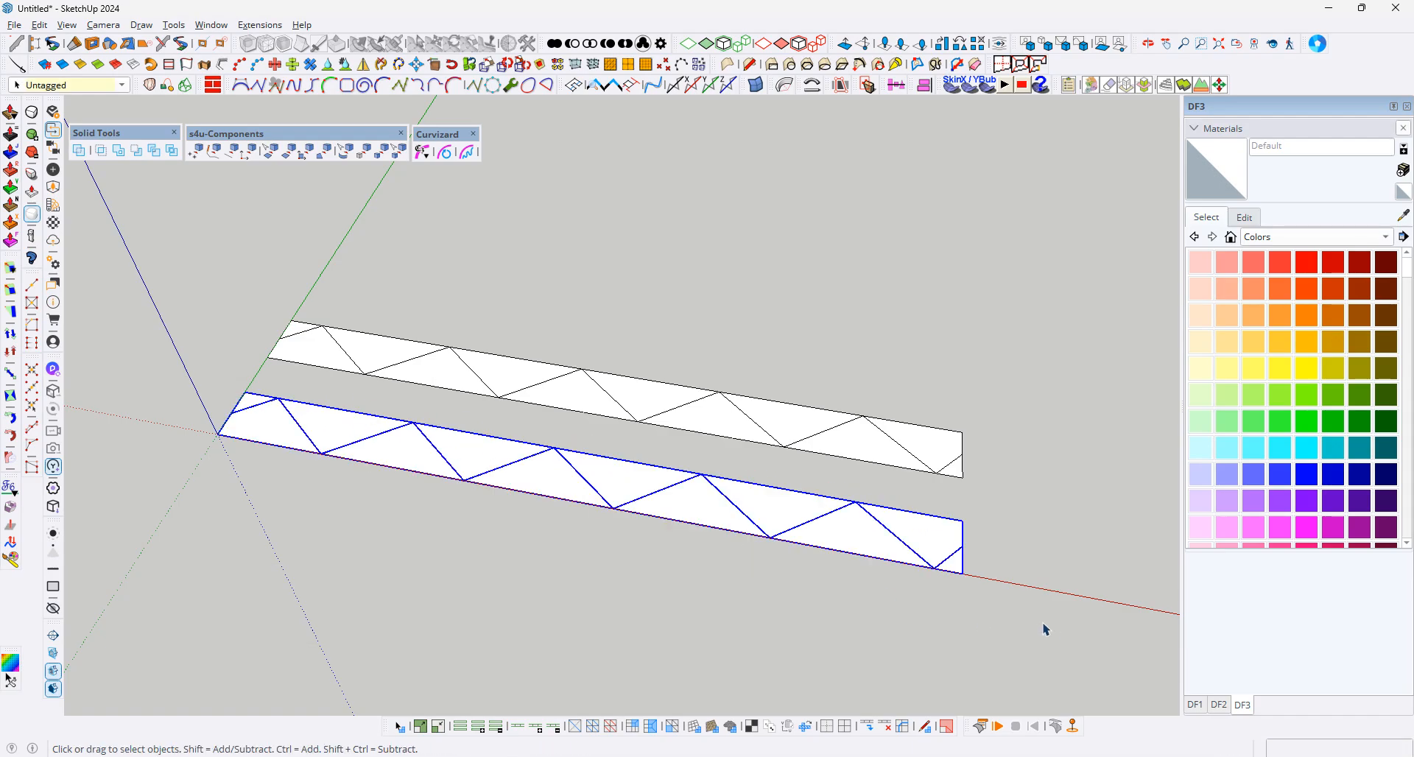
key("s")
left_click(568, 451)
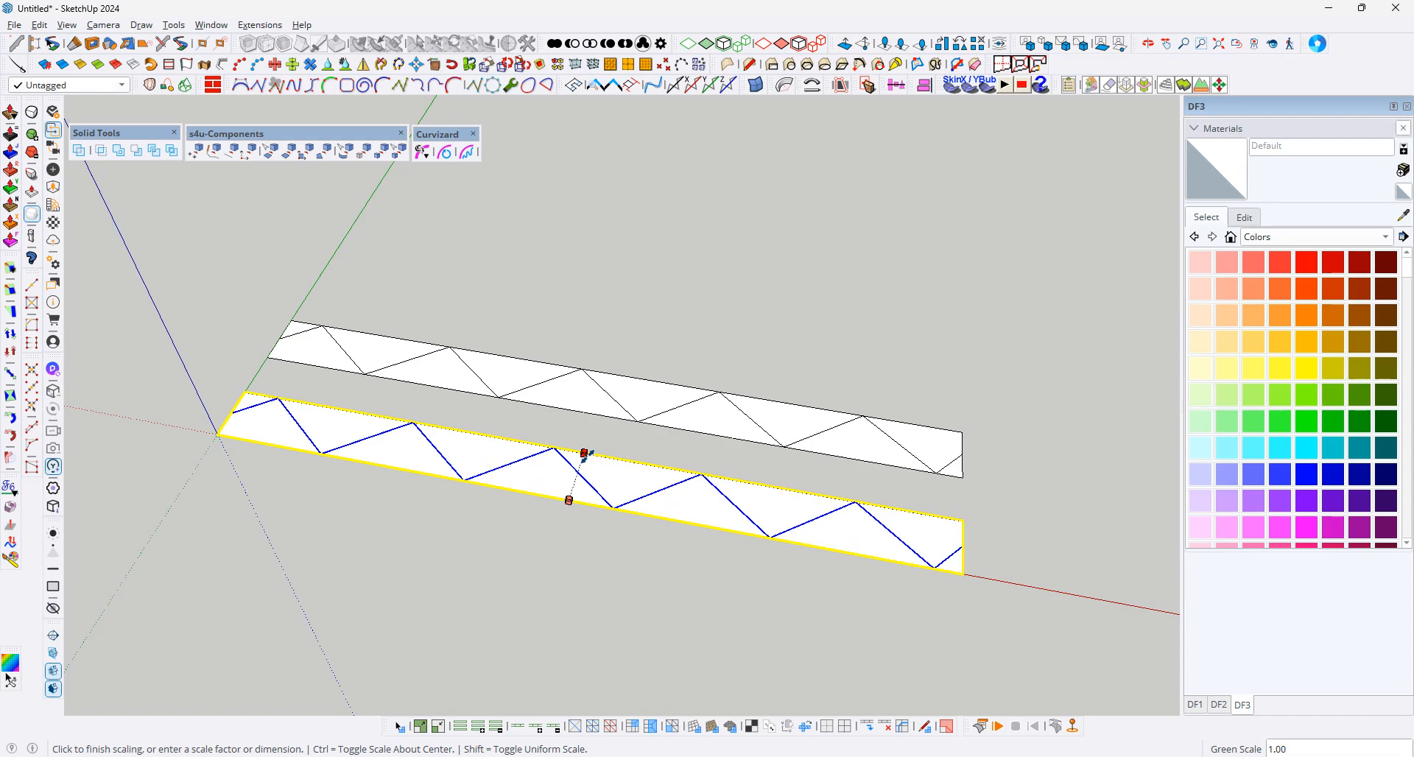
left_click(581, 455)
key("space")
mouse_move(228, 414)
left_mouse_down()
mouse_move(376, 436)
mouse_move(441, 473)
mouse_move(525, 448)
mouse_move(605, 515)
mouse_move(721, 487)
mouse_move(838, 508)
mouse_move(956, 573)
left_mouse_up()
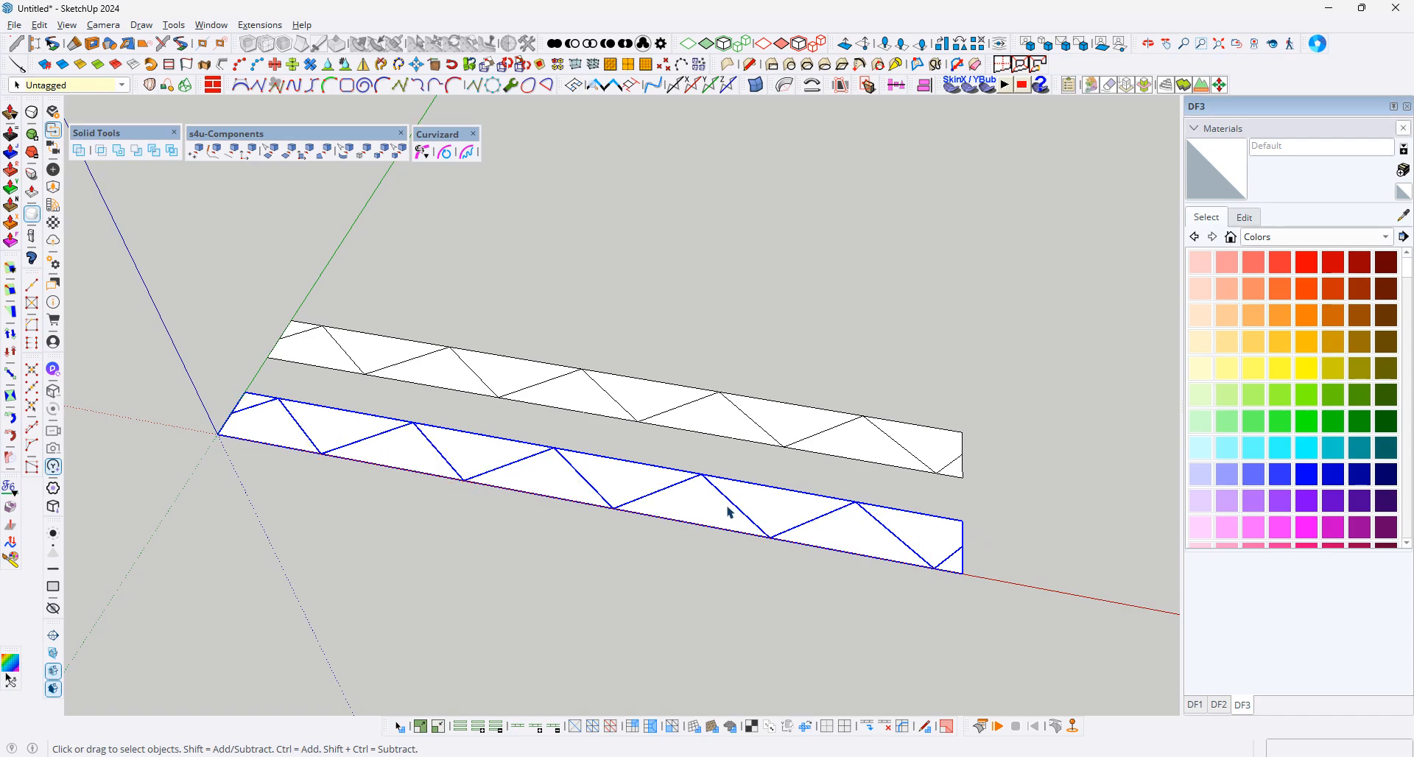
left_click(493, 255)
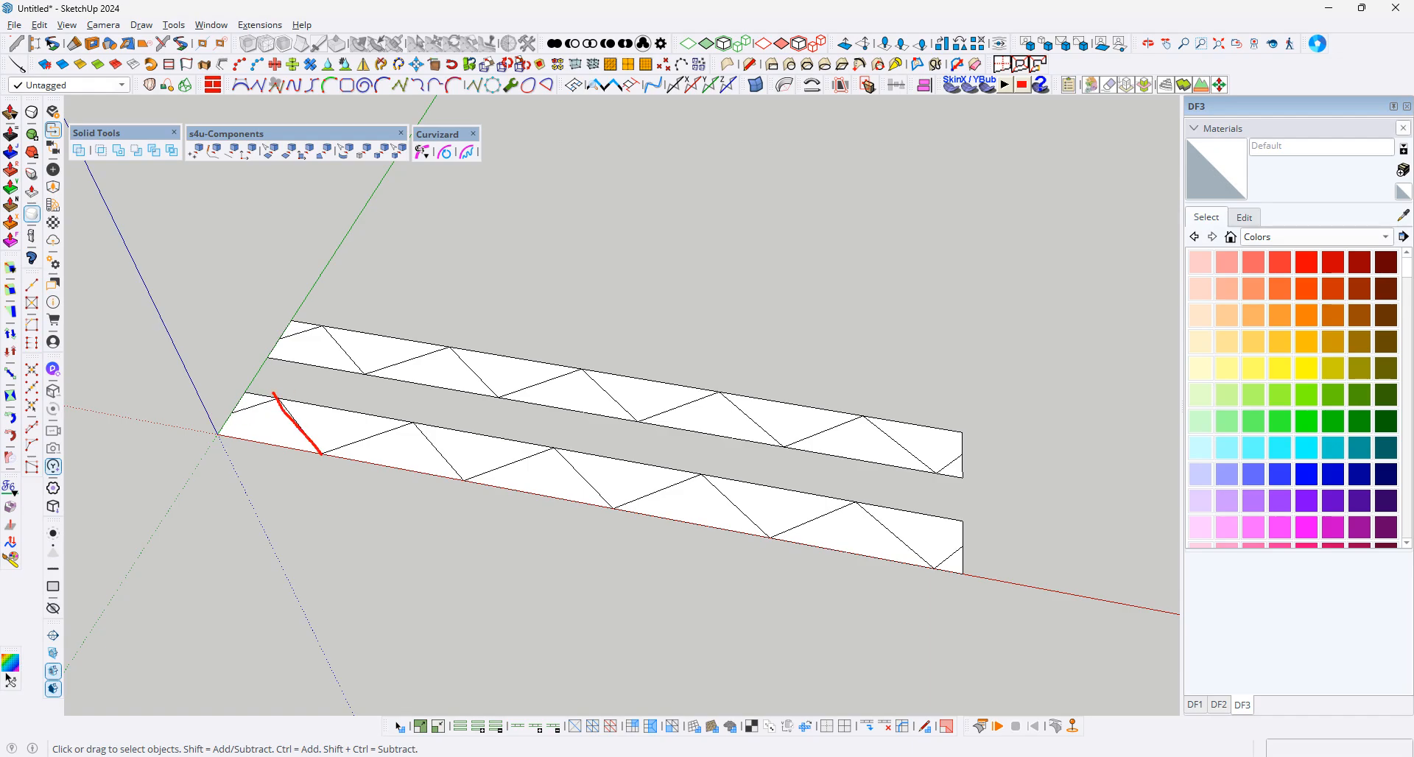
mouse_move(329, 453)
left_mouse_down()
mouse_move(414, 420)
mouse_move(457, 482)
mouse_move(554, 454)
mouse_move(608, 522)
mouse_move(712, 481)
left_mouse_up()
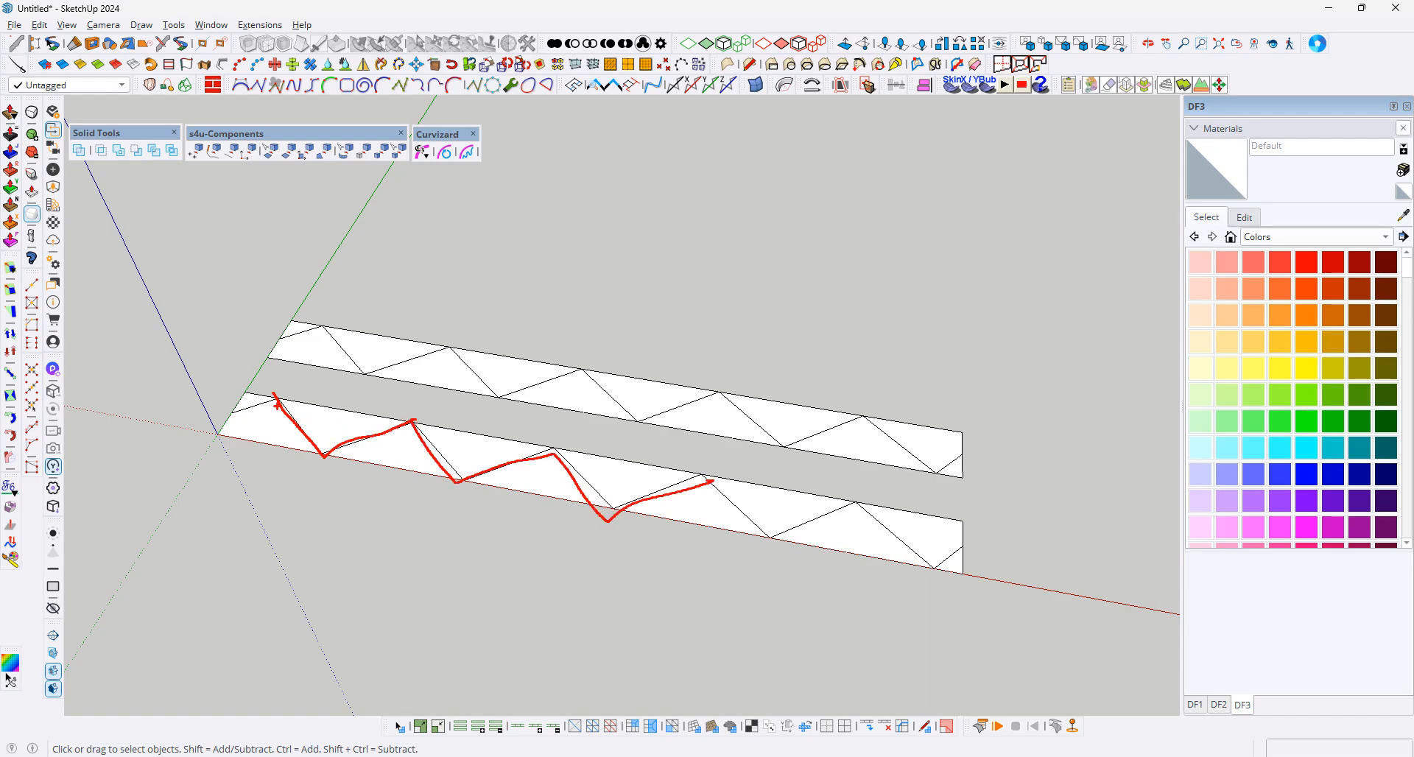
mouse_move(294, 451)
left_mouse_down()
mouse_move(345, 462)
mouse_move(295, 453)
mouse_move(249, 385)
mouse_move(284, 418)
left_mouse_up()
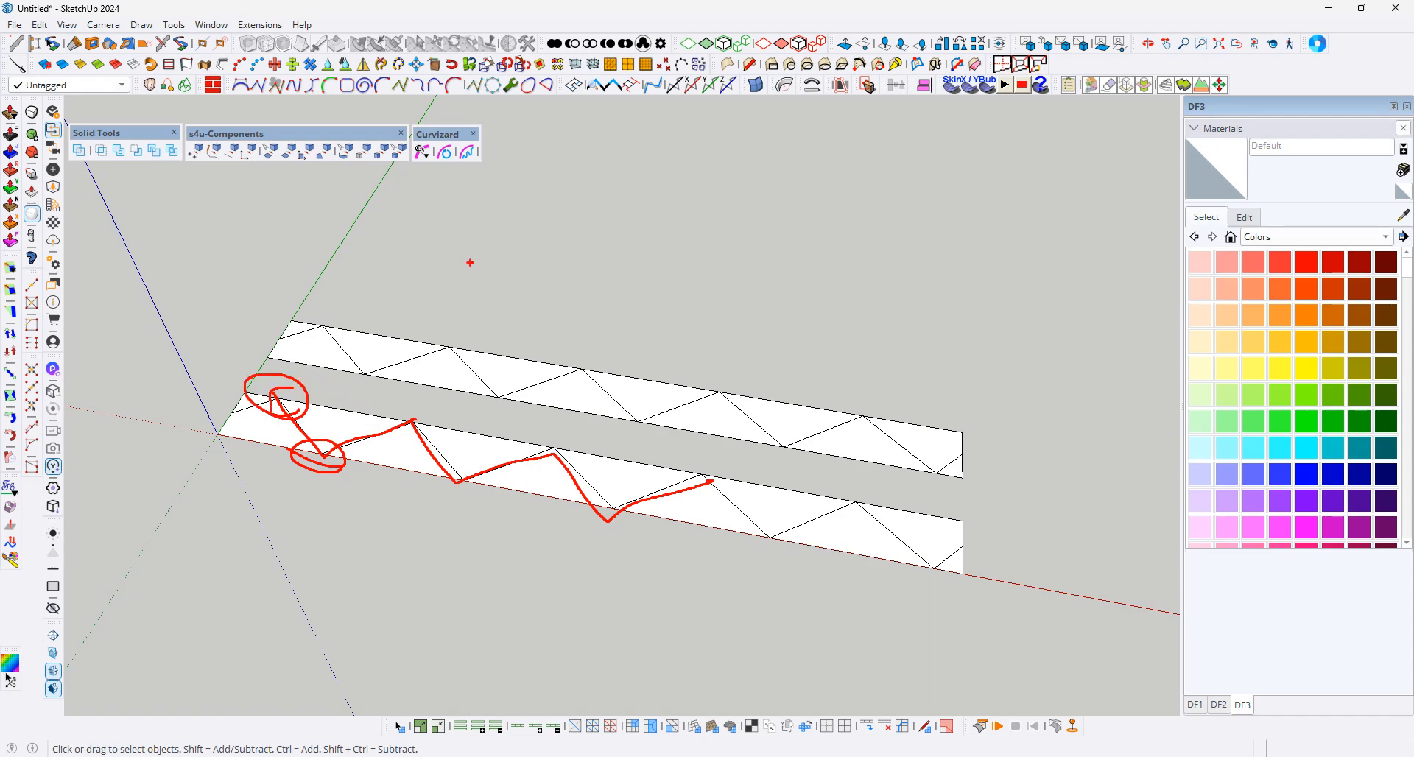
key("Escape")
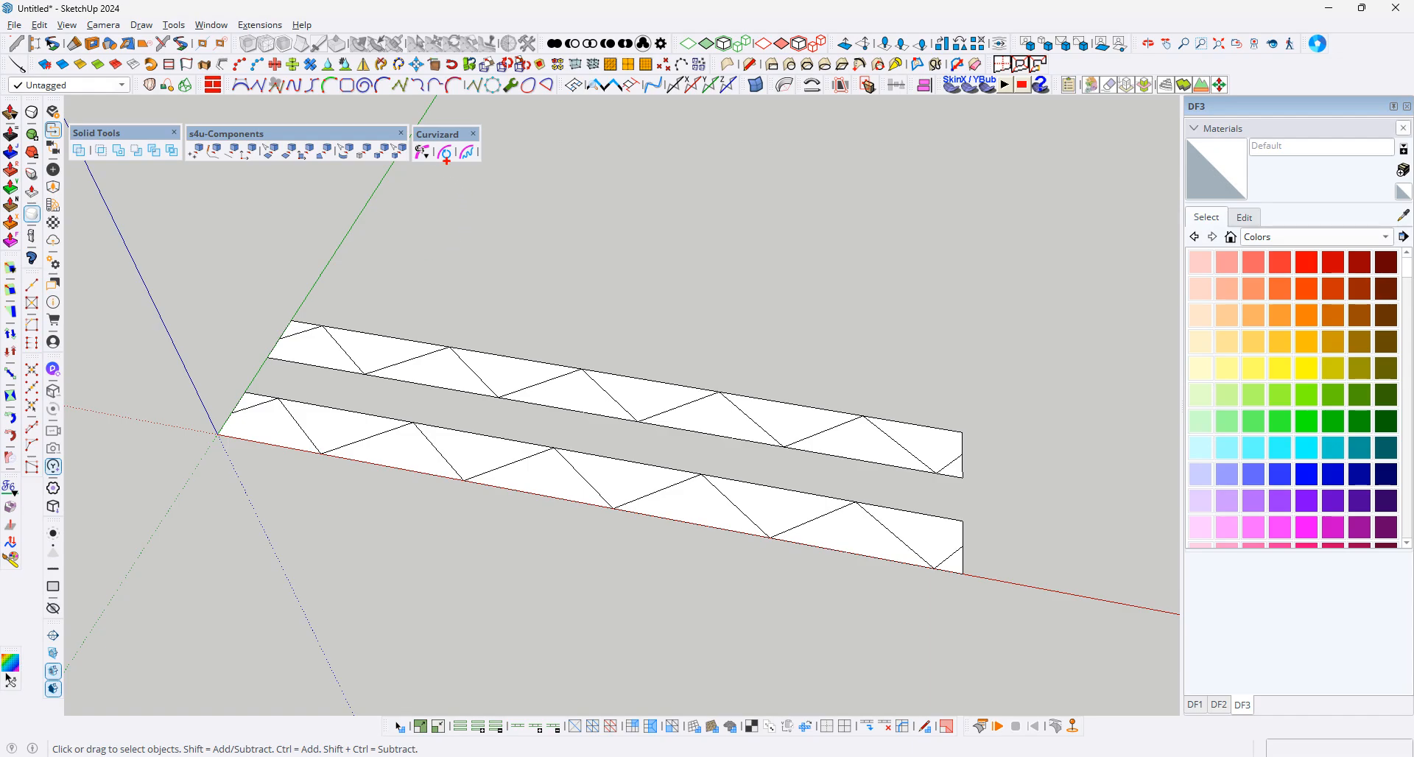
mouse_move(467, 164)
left_mouse_down()
mouse_move(305, 243)
mouse_move(238, 368)
left_mouse_up()
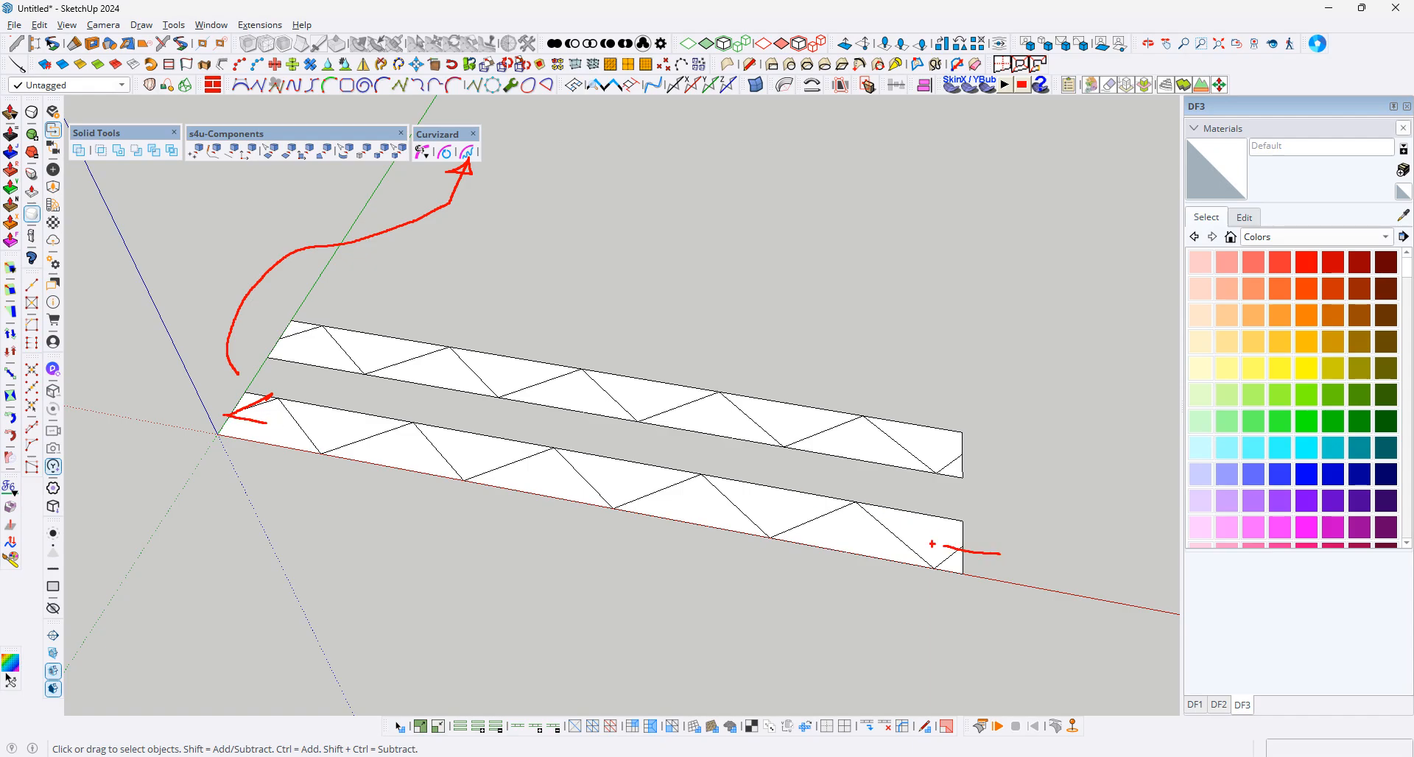
key("Escape")
- Delete the copied strip so that only the original strip at the origin is kept
double_click(873, 437)
double_click(869, 436)
left_click(1017, 455)
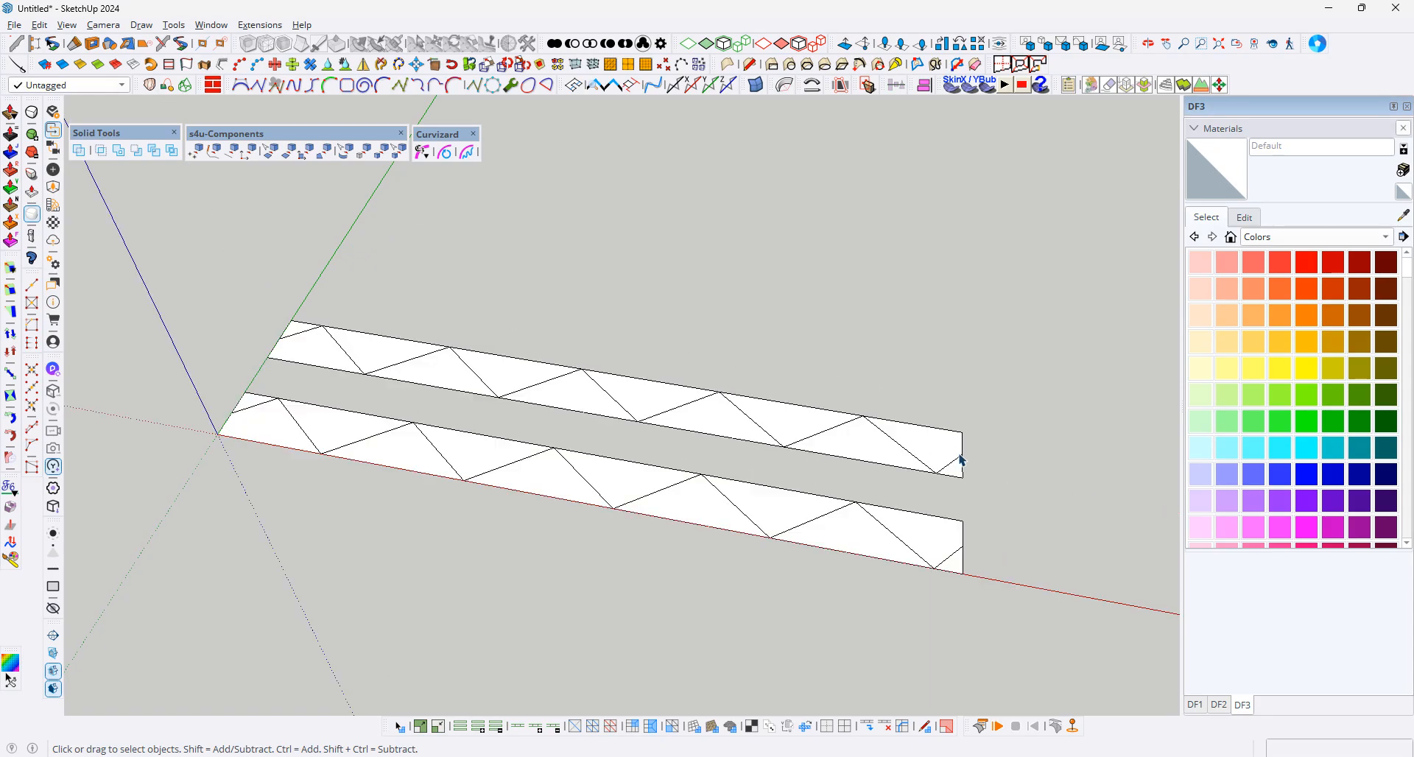
left_click(914, 457)
key("Delete")
middle_click_drag(398, 396, 312, 410)
scroll(239, 434, "up", 2)
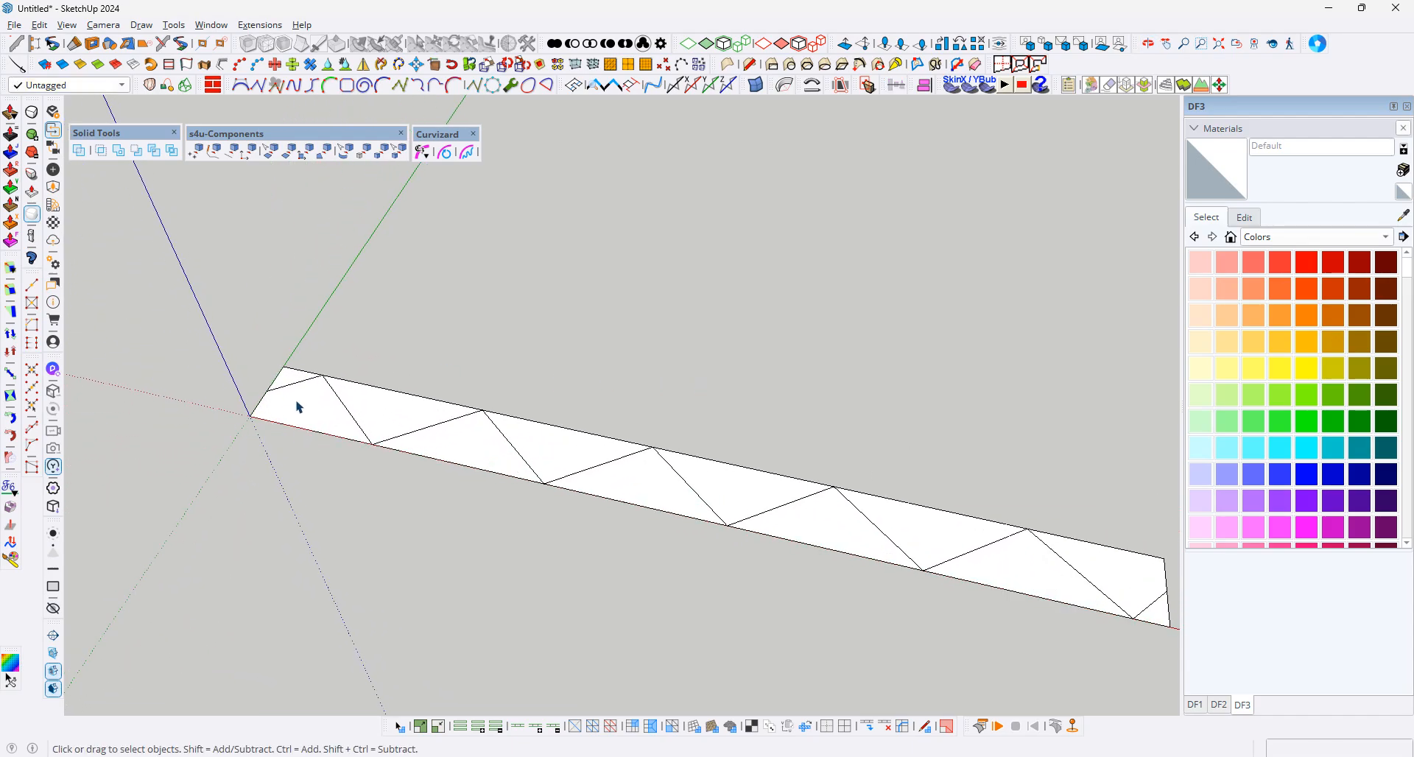
mouse_move(263, 394)
left_mouse_down()
mouse_move(438, 422)
mouse_move(484, 407)
left_mouse_up()
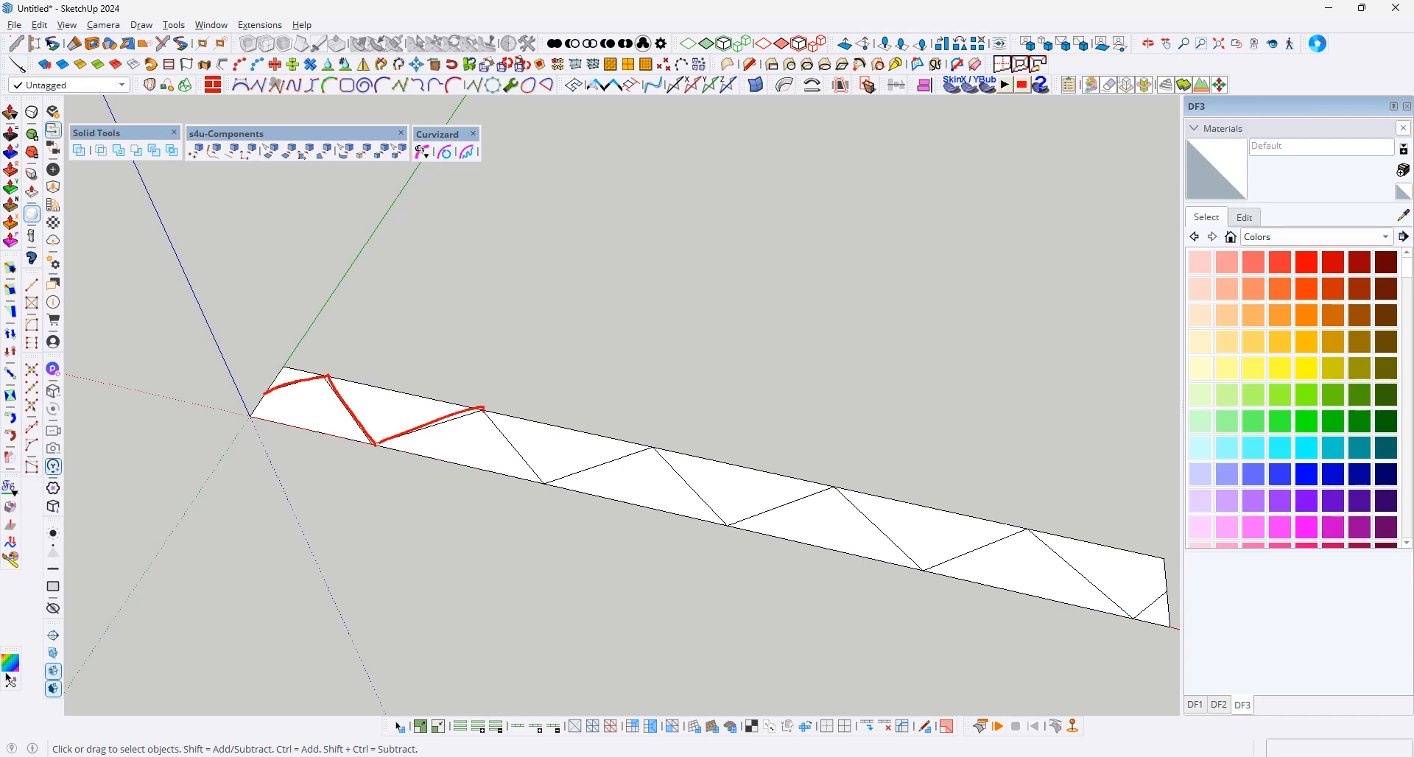
left_click_drag(274, 389, 393, 456)
left_click_drag(279, 364, 663, 447)
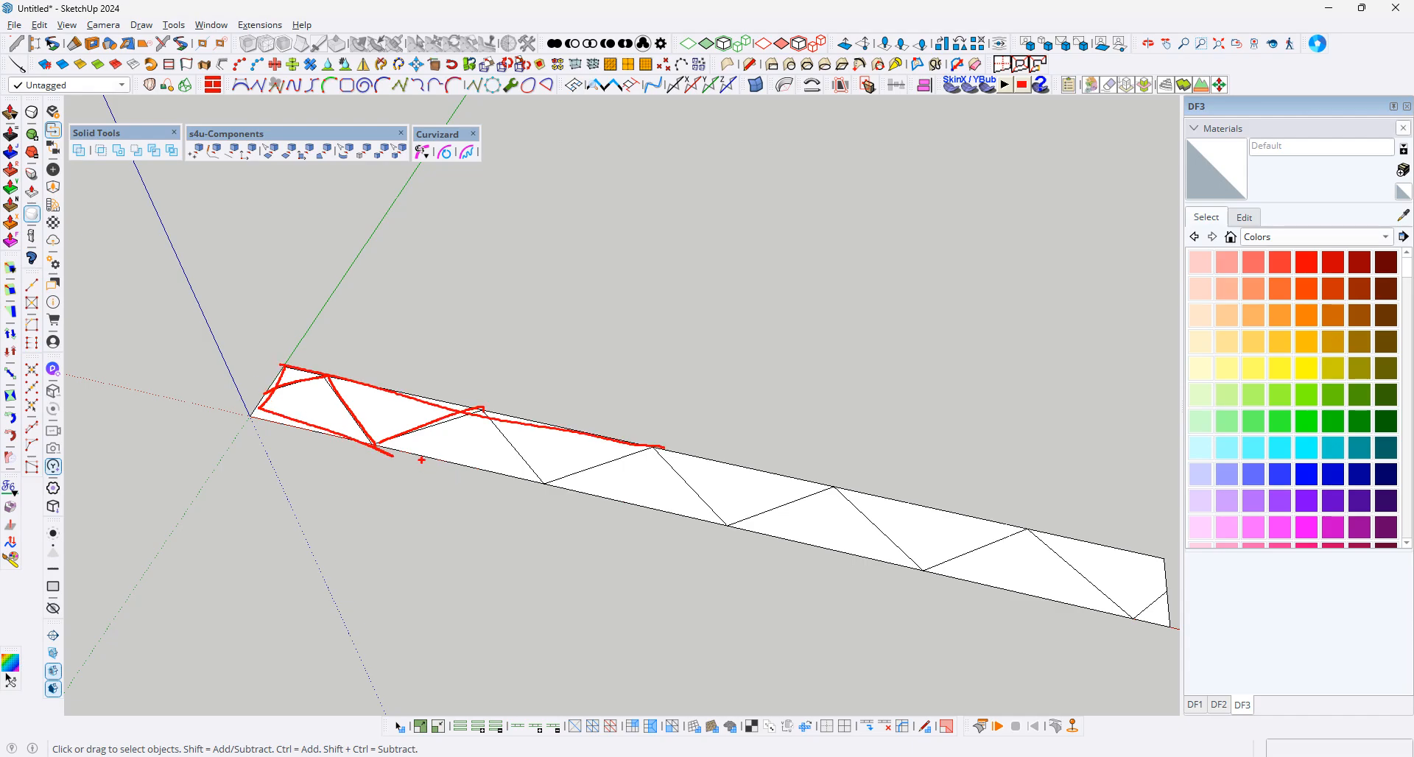
key("Escape")
- Select the entire zigzag line and preview its smoothing with Curvizard's Smooth Contours tool
mouse_move(426, 449)
middle_mouse_down()
mouse_move(328, 442)
mouse_move(310, 419)
middle_mouse_up()
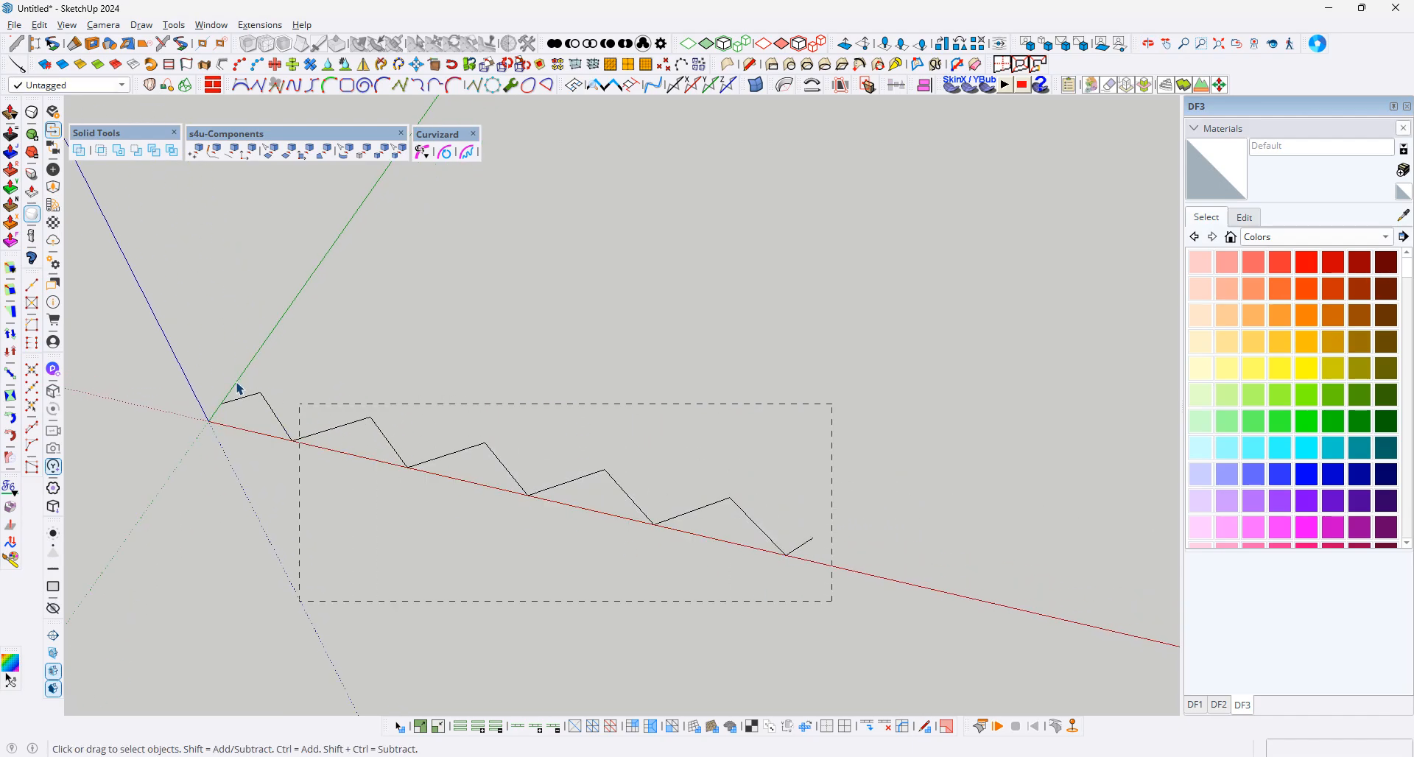
left_click_drag(238, 389, 240, 387)
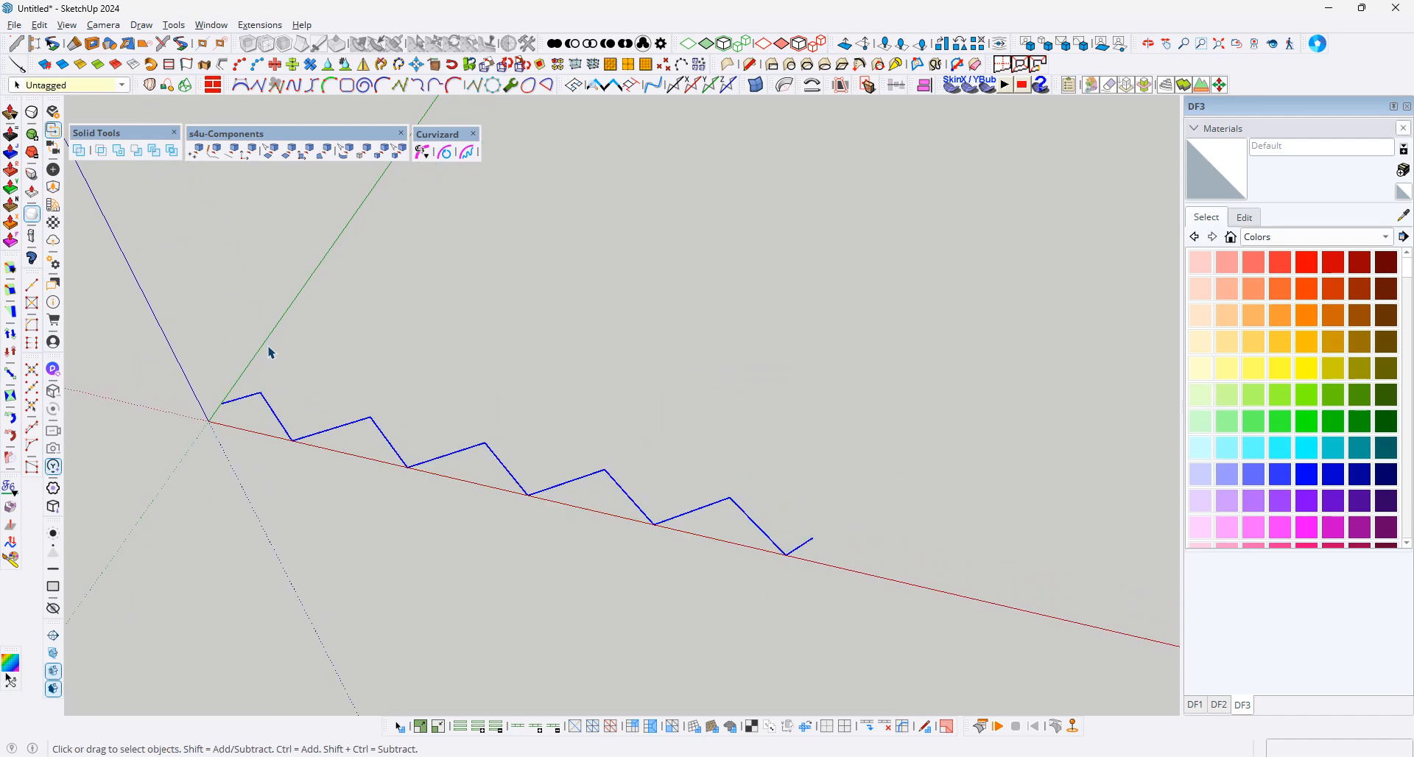
left_click(467, 152)
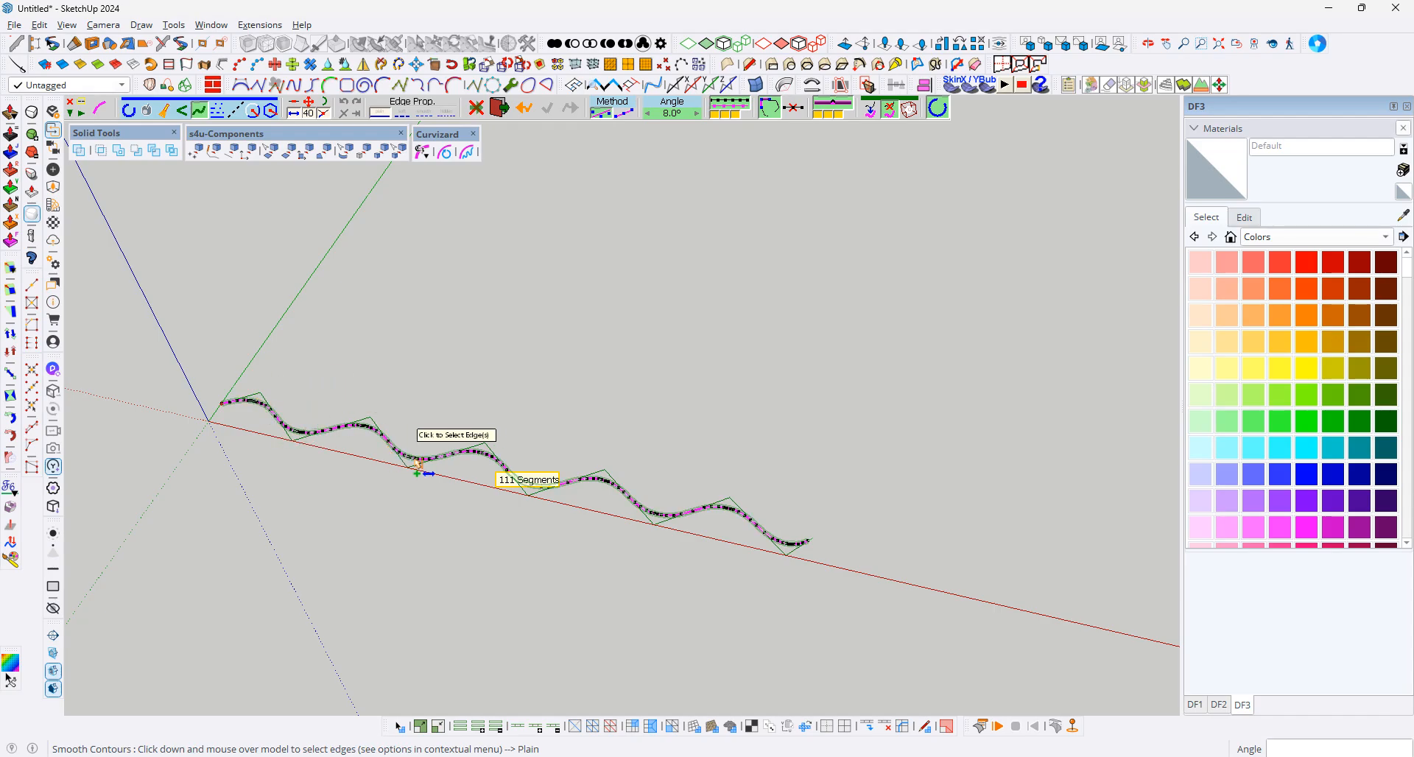
key("o")
left_click_drag(426, 467, 436, 430)
middle_click_drag(436, 429, 423, 424)
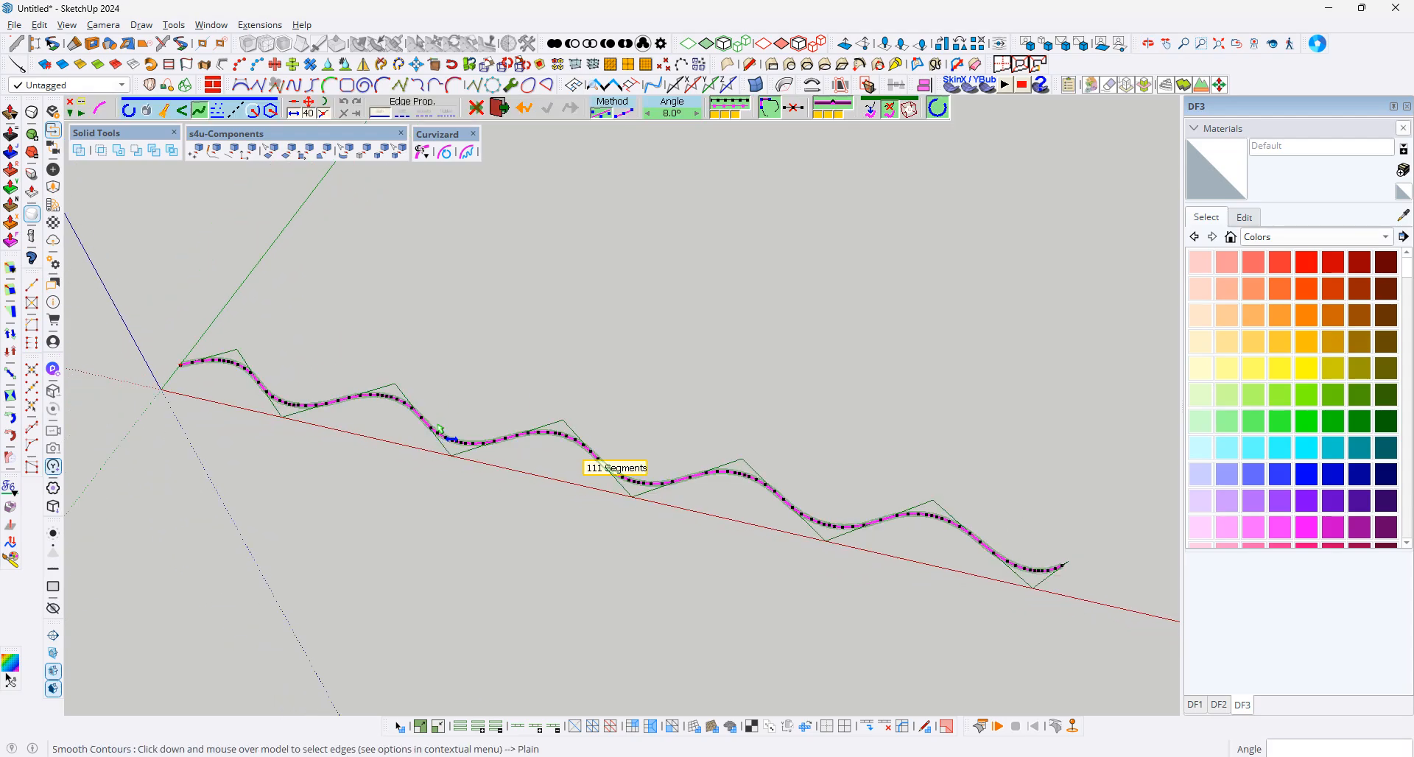
- Compare the smoothing preview with and without the Ignore collinear edges option, and leave the option enabled
left_click(793, 109)
left_click(794, 109)
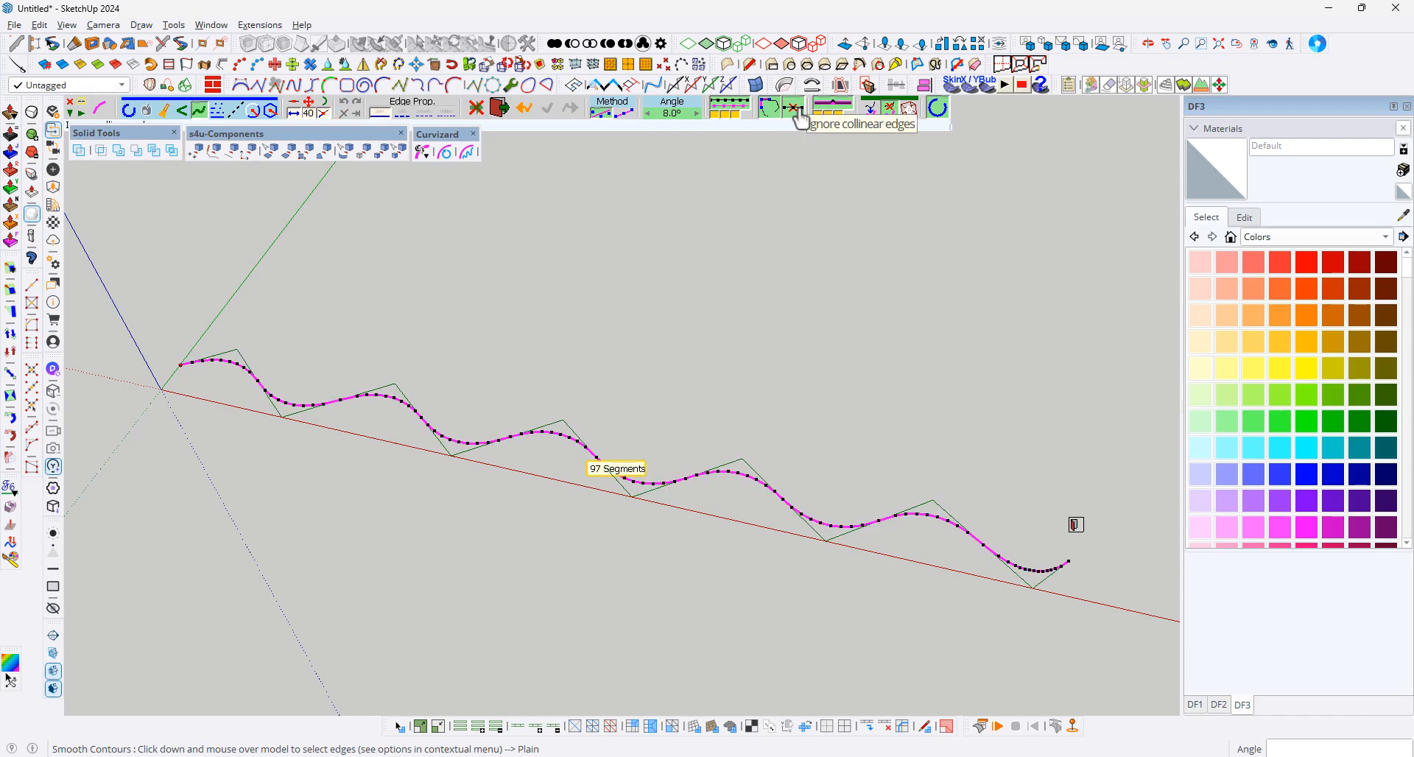
left_click(799, 111)
left_click(798, 112)
left_click(799, 114)
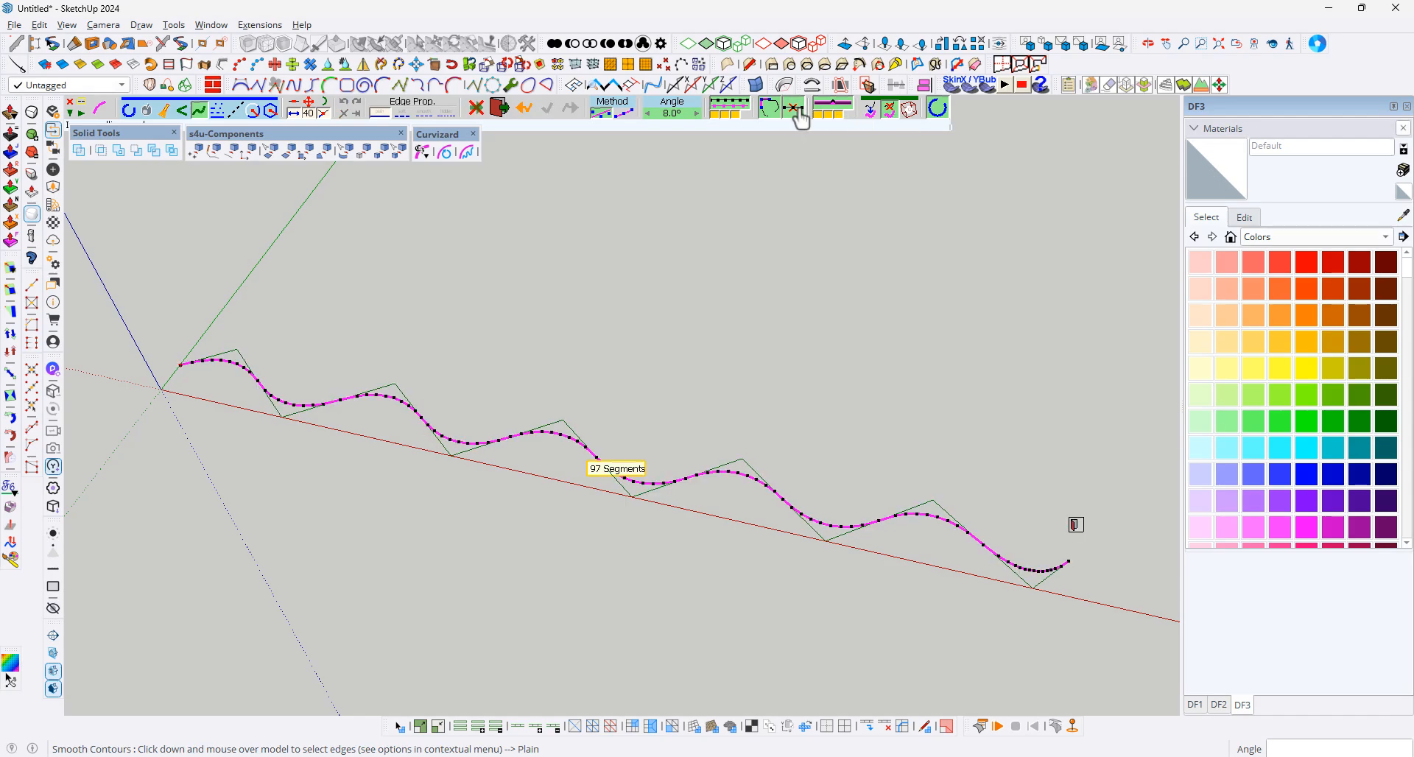
left_click(798, 114)
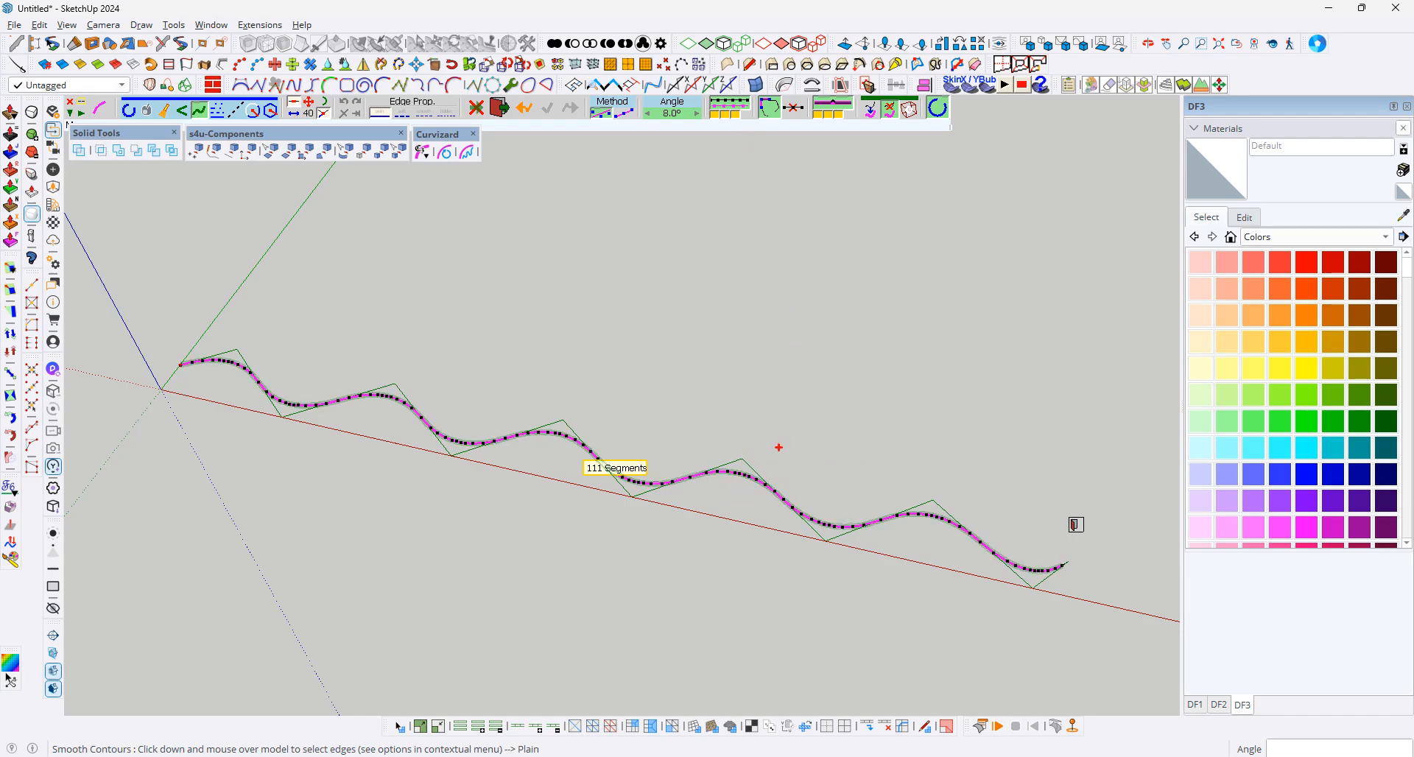
mouse_move(775, 507)
left_mouse_down()
mouse_move(554, 458)
mouse_move(472, 467)
left_mouse_up()
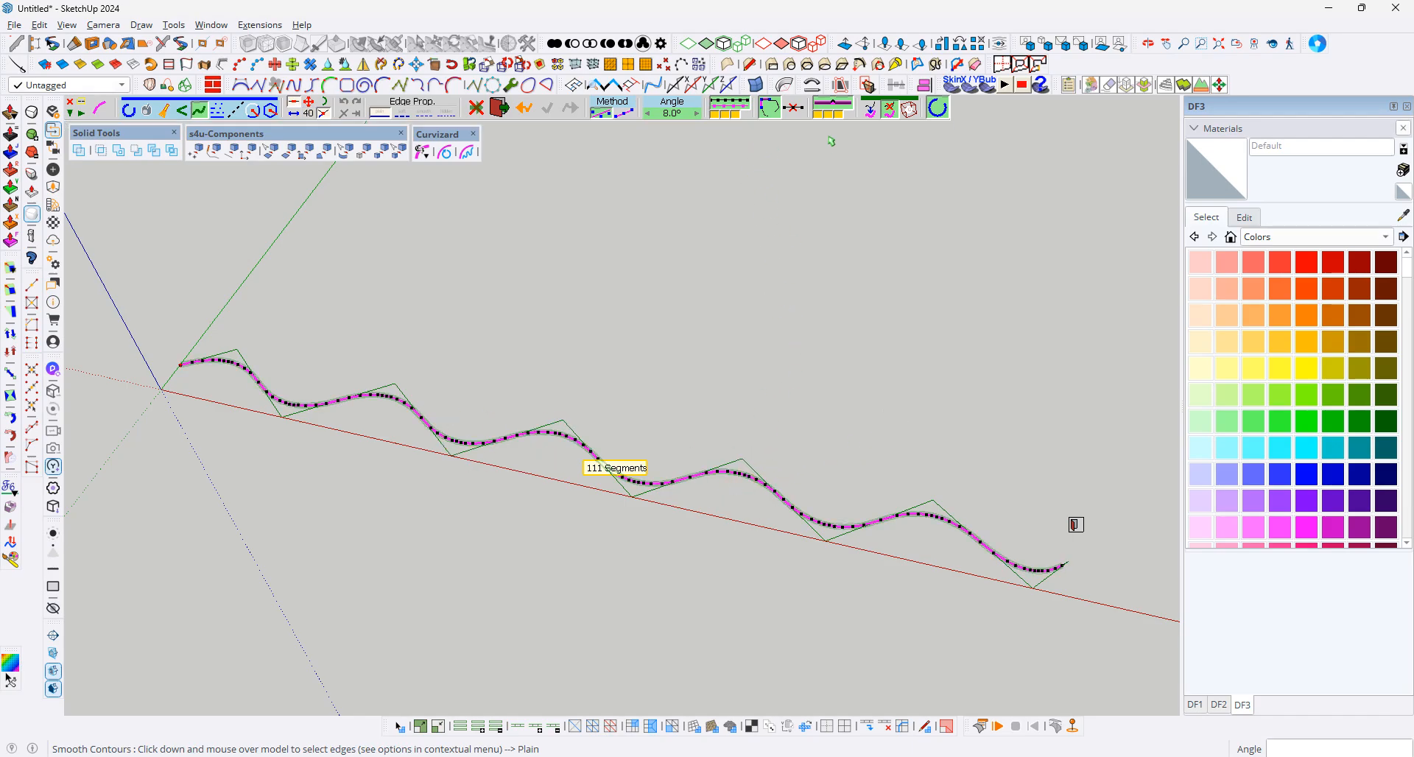
left_click(794, 112)
left_click(794, 112)
left_click(794, 112)
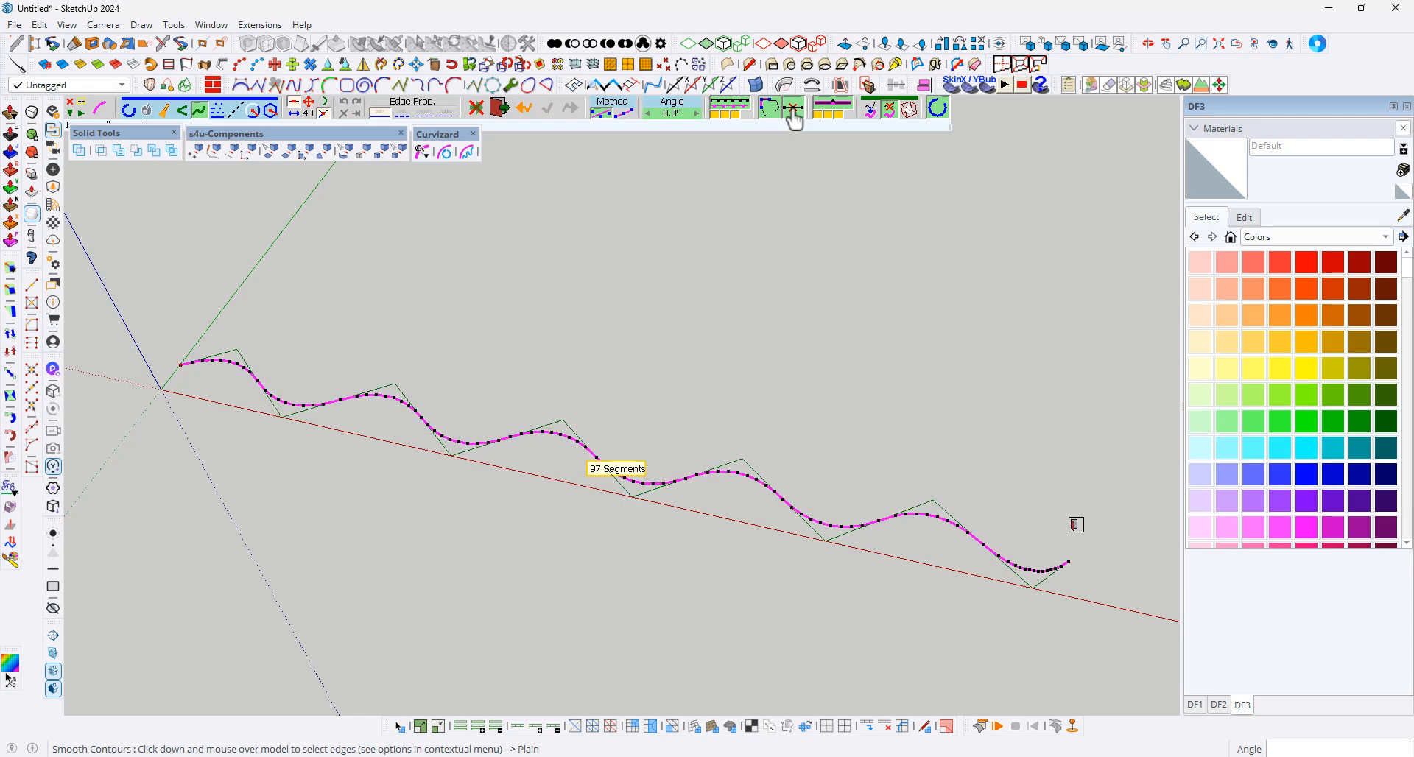
left_click(794, 112)
left_click(794, 112)
left_click(794, 112)
left_click(795, 112)
- Raise the smoothing angle of the zigzag contour in small increments to 22.5°
left_click(697, 114)
left_click(696, 114)
left_click(696, 114)
left_click(697, 114)
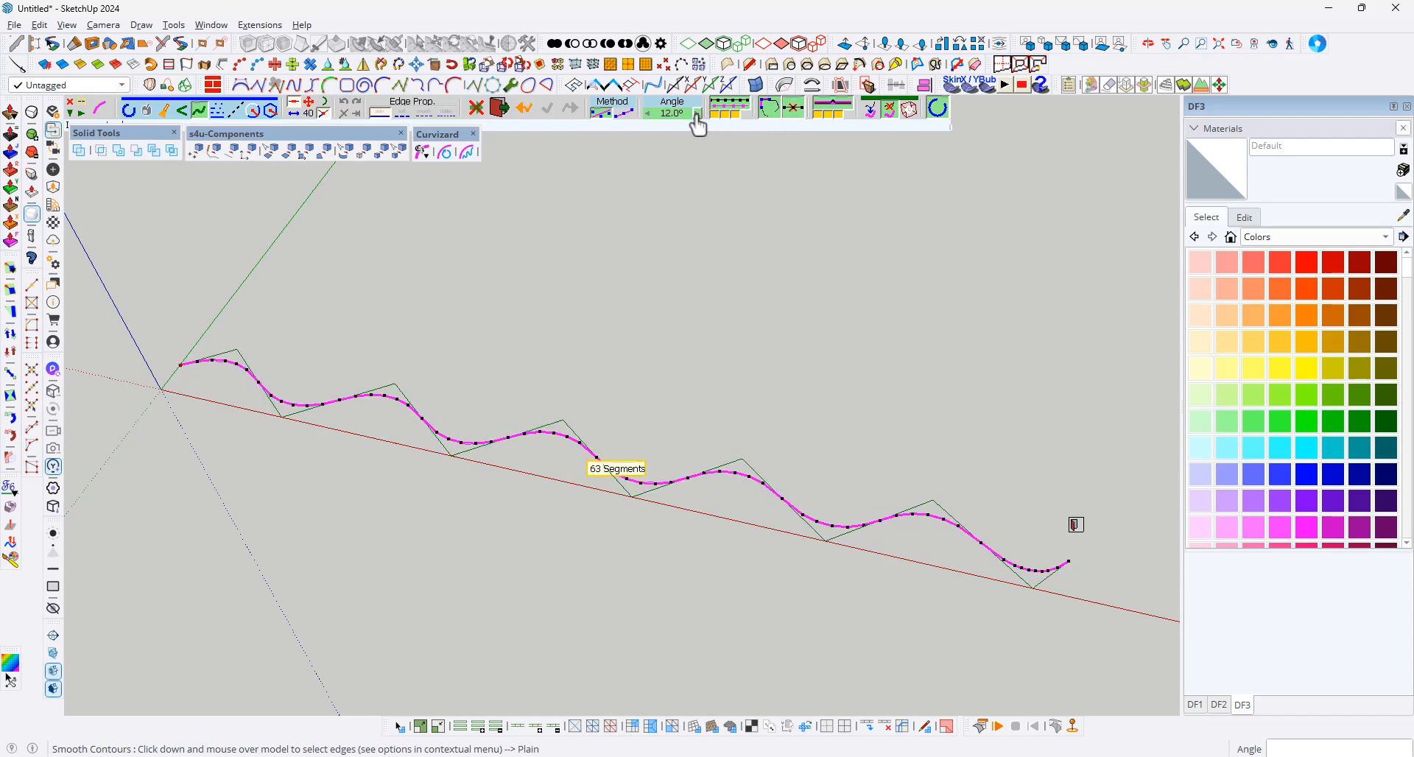
left_click(696, 114)
left_click(697, 114)
left_click(697, 114)
left_click(697, 114)
left_click(697, 114)
left_click(697, 114)
left_click(697, 114)
left_click(697, 114)
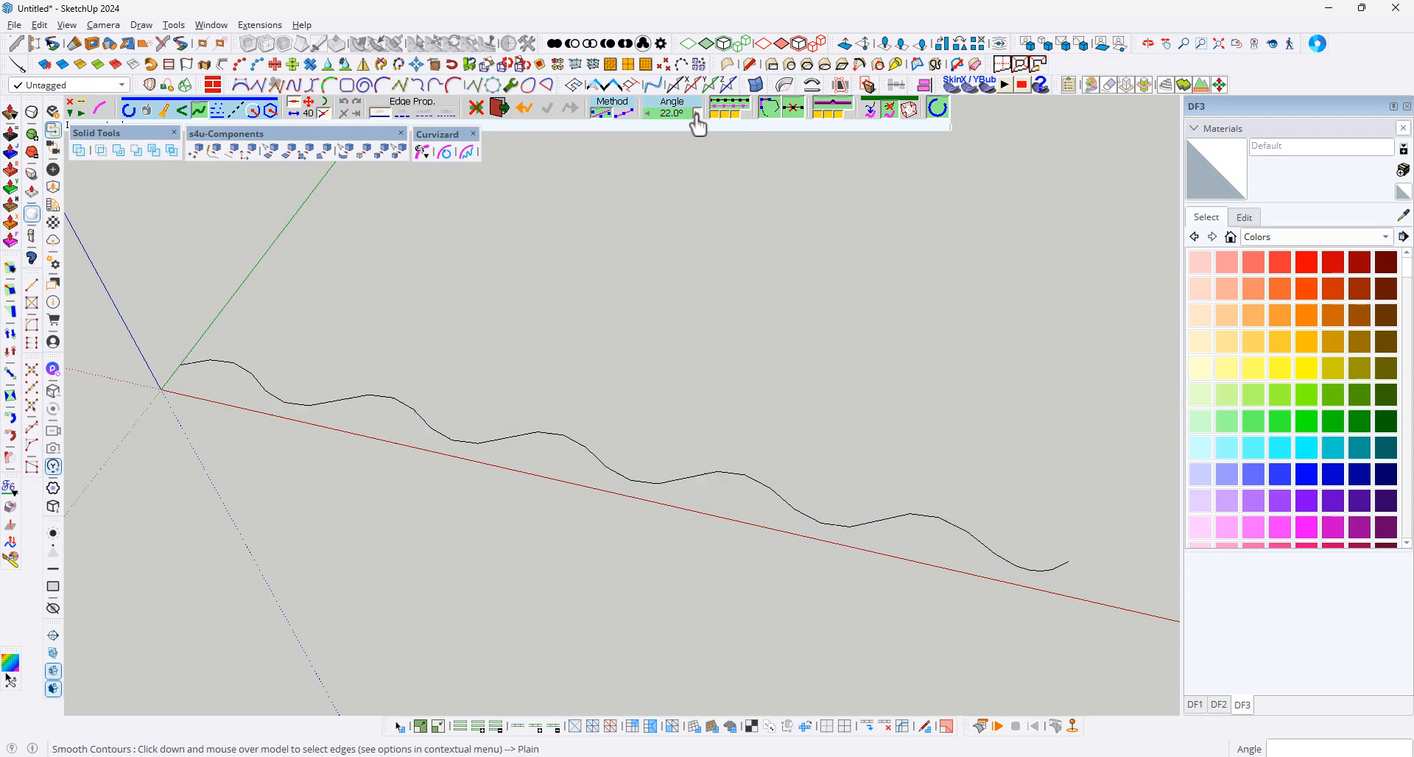
- Set the smoothing's average angle to 8°
left_click(672, 113)
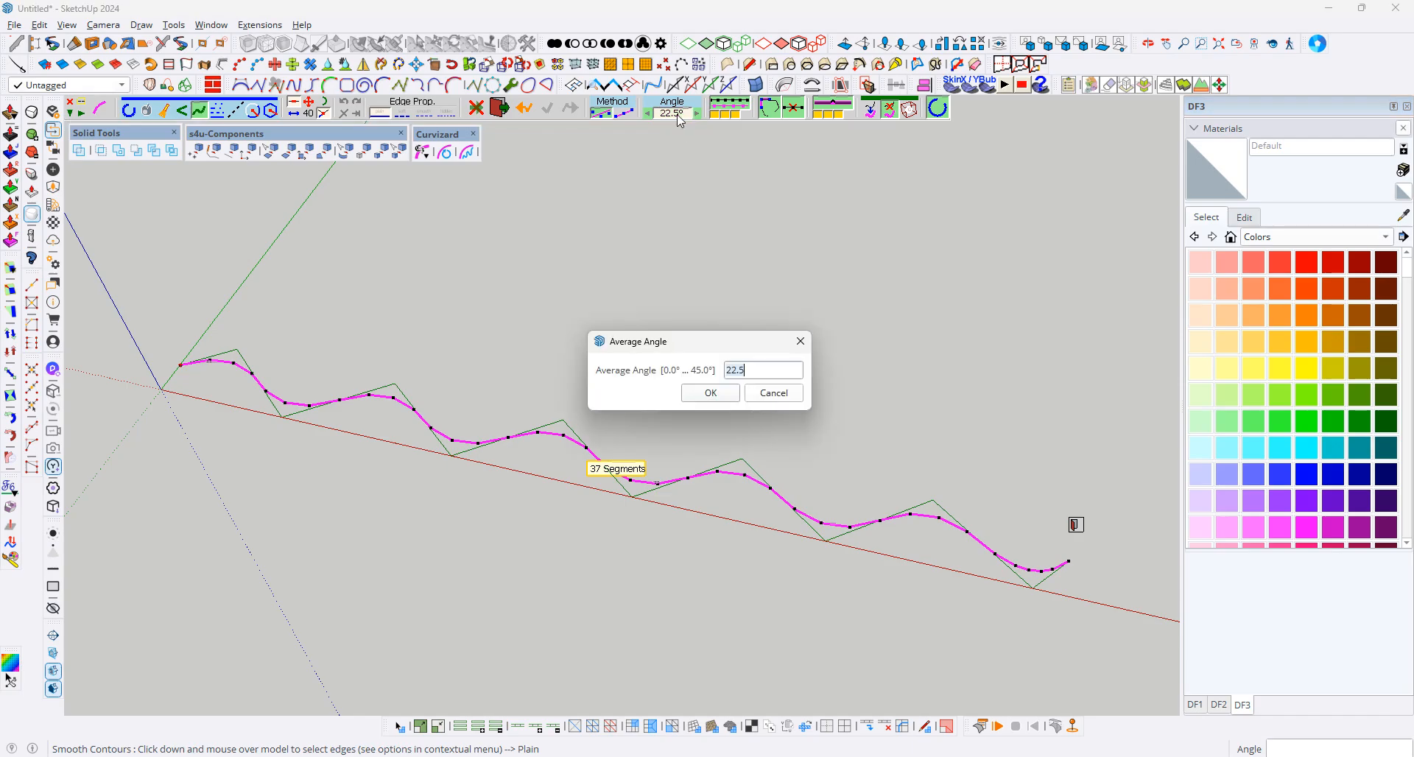
type("8")
key("Return")
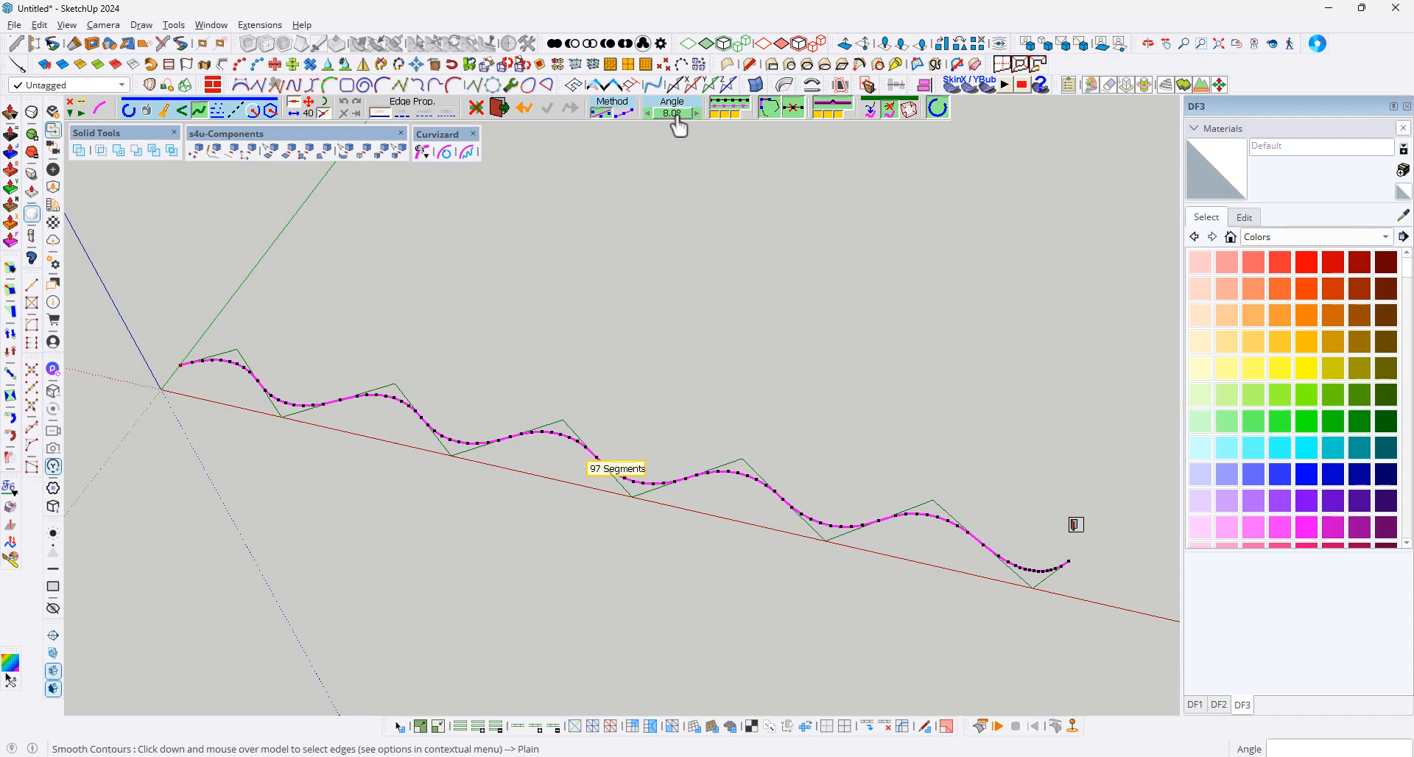
- Compare the smoothing methods for a curve inside the contour and one through its vertices, ending on the latter
left_click(625, 113)
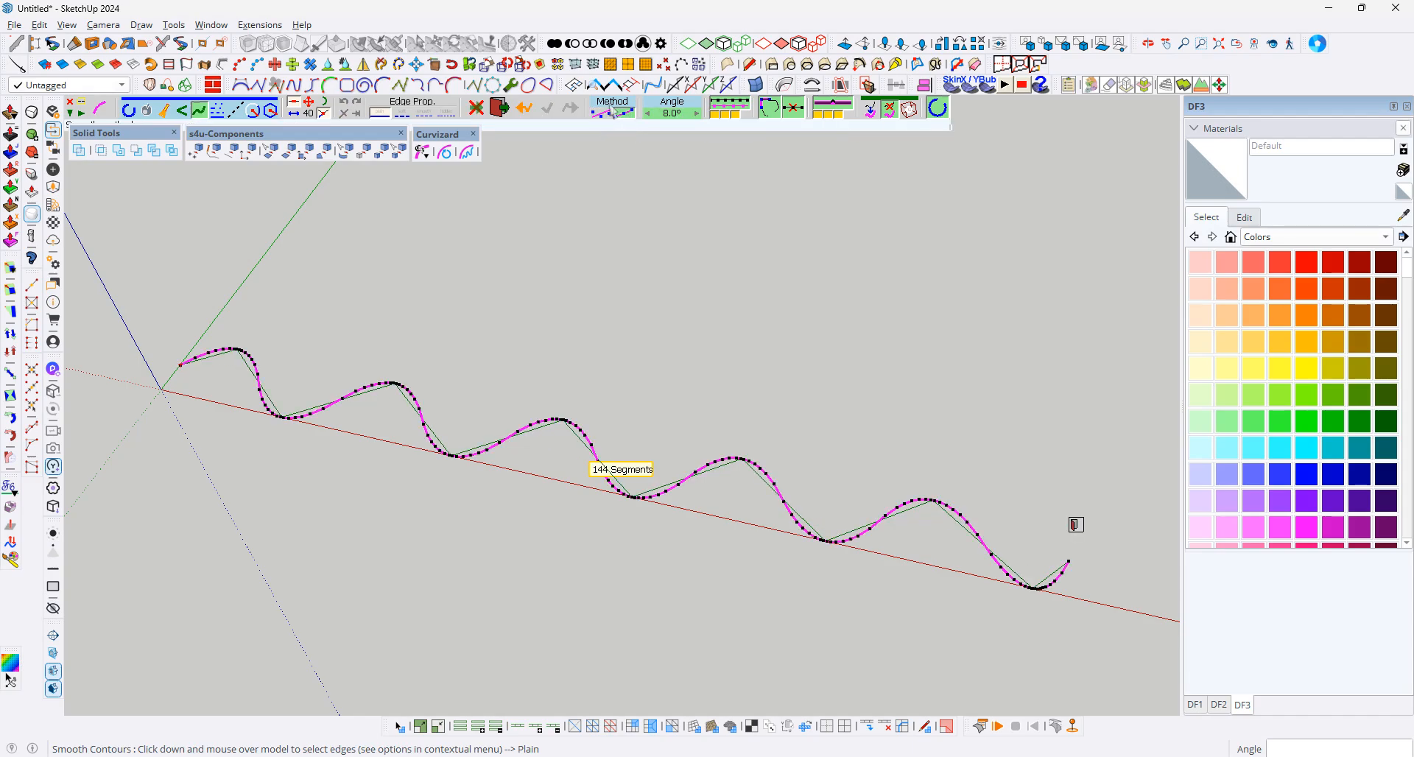
left_click(602, 116)
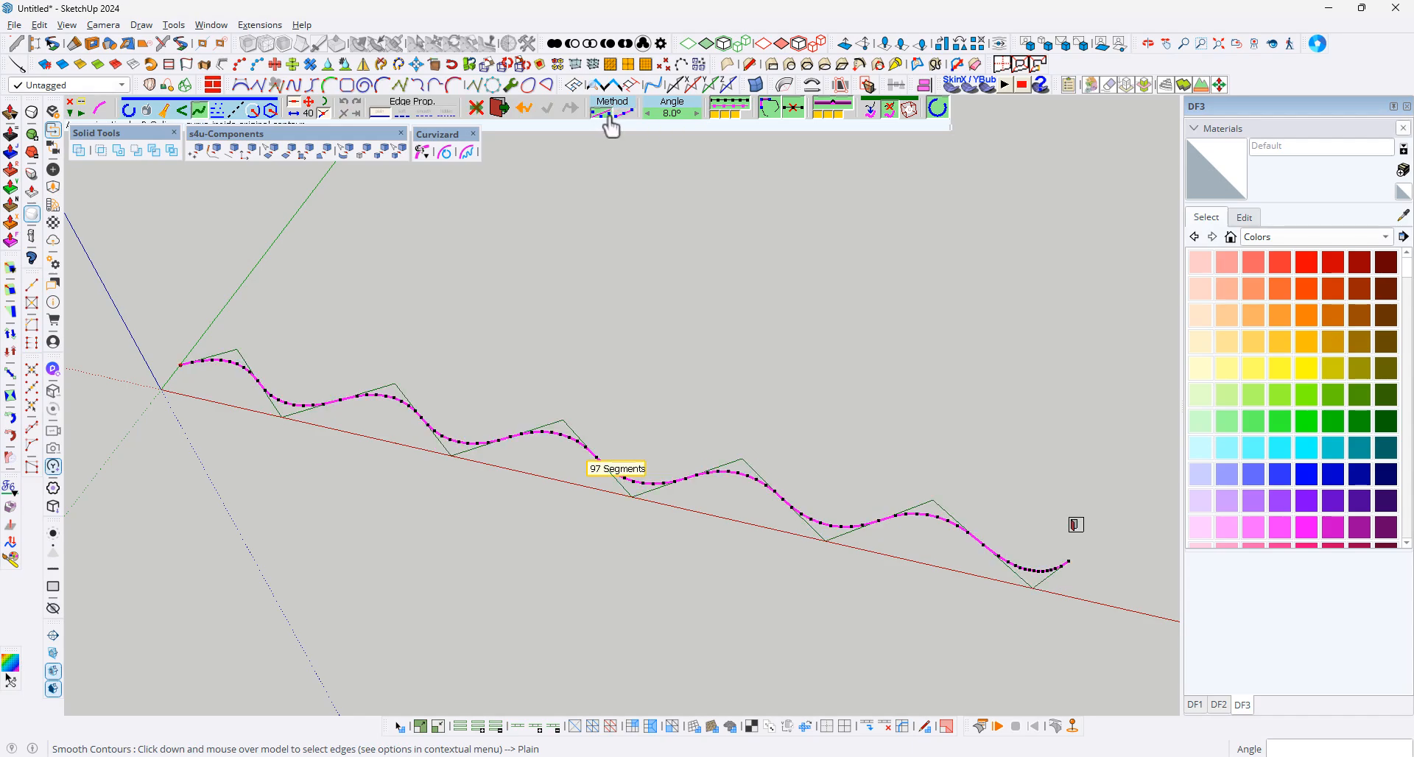
left_click(624, 117)
left_click(605, 116)
left_click(629, 115)
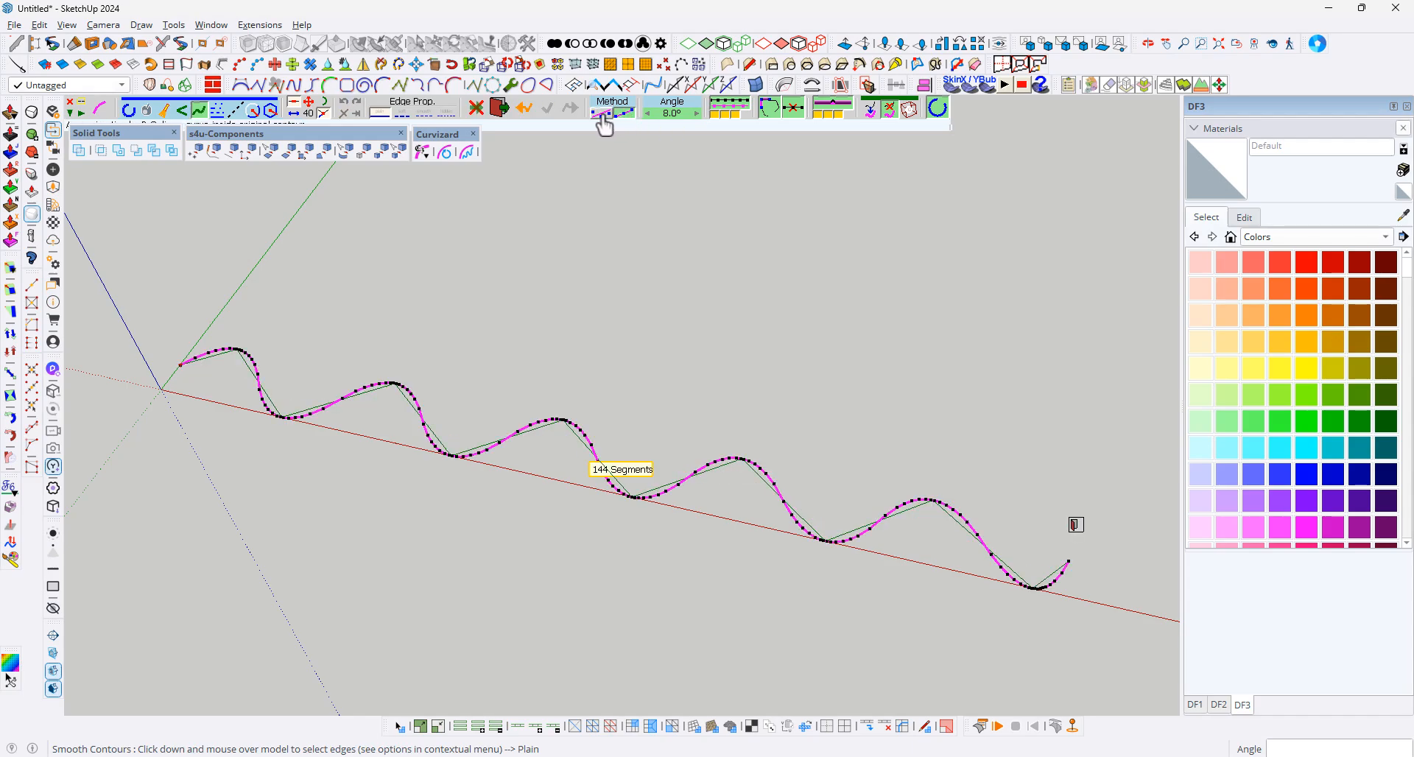
- Preview the smoothed curve inside the original contour again and return to the method through the vertices
left_click(603, 115)
left_click(631, 115)
left_click(606, 117)
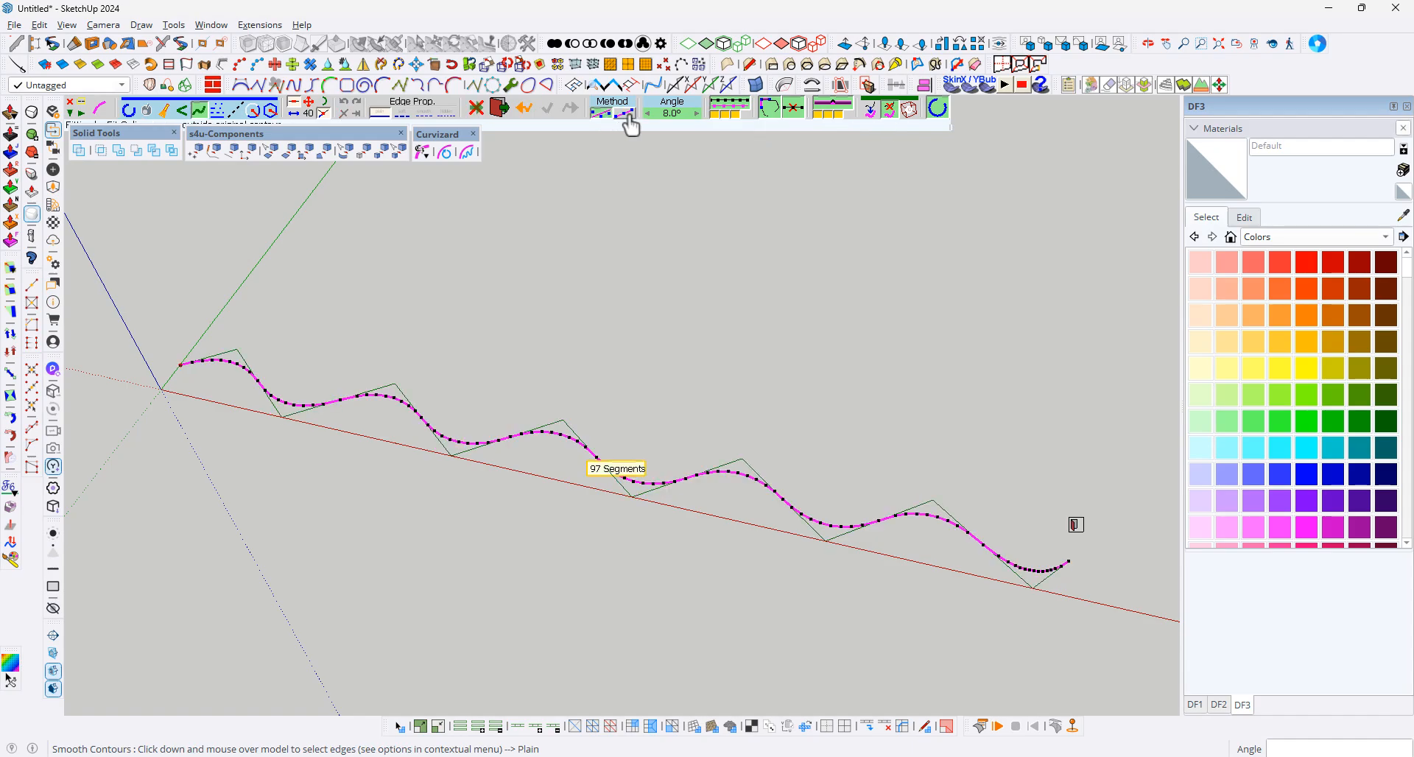
left_click(629, 117)
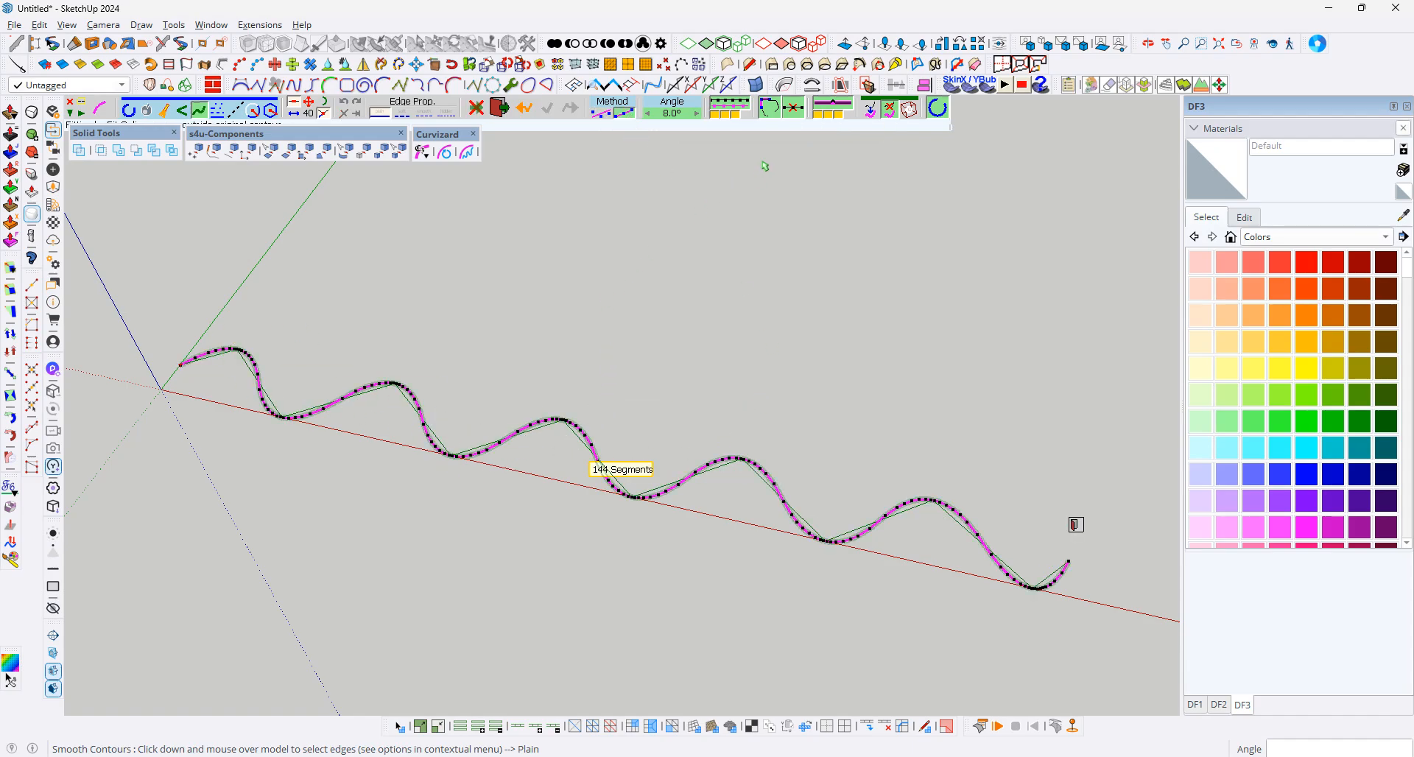
left_click(793, 110)
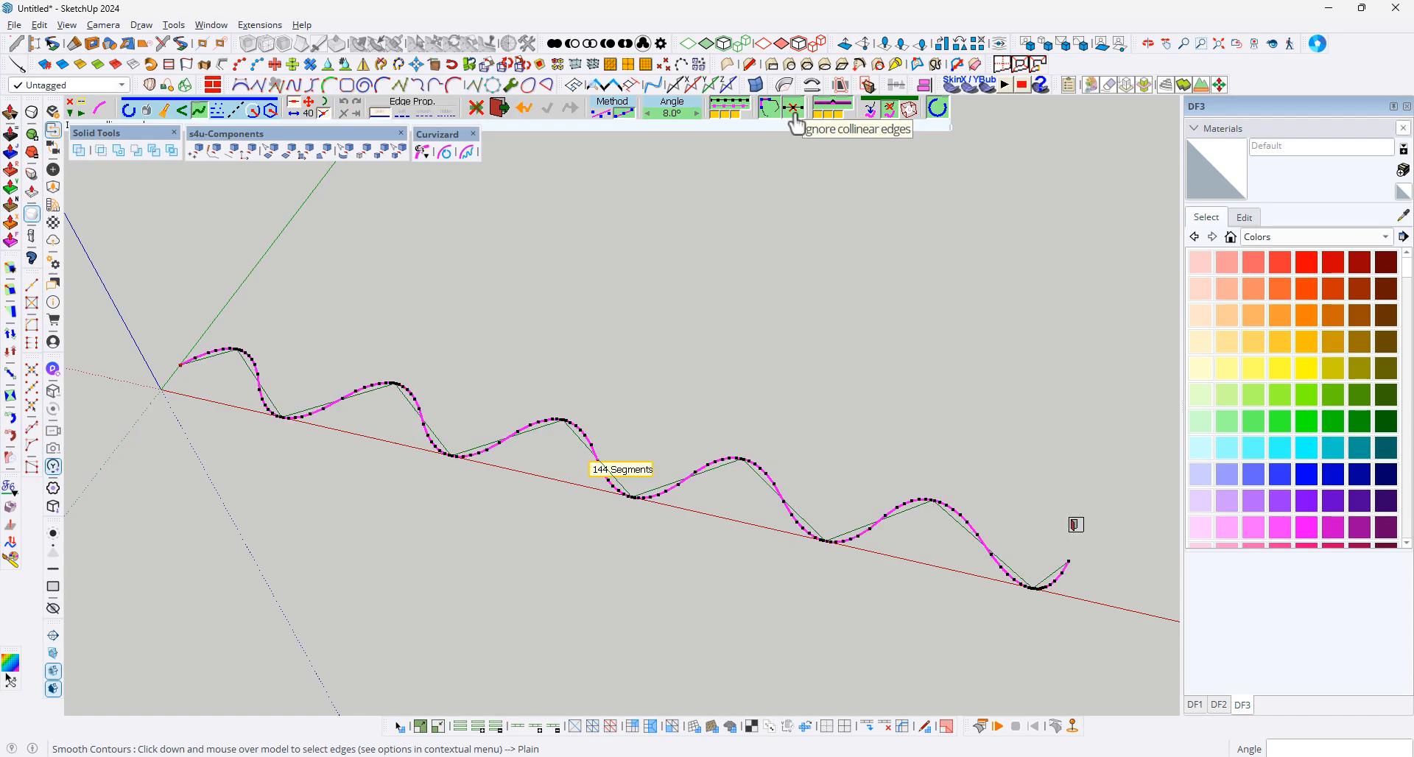
left_click(831, 109)
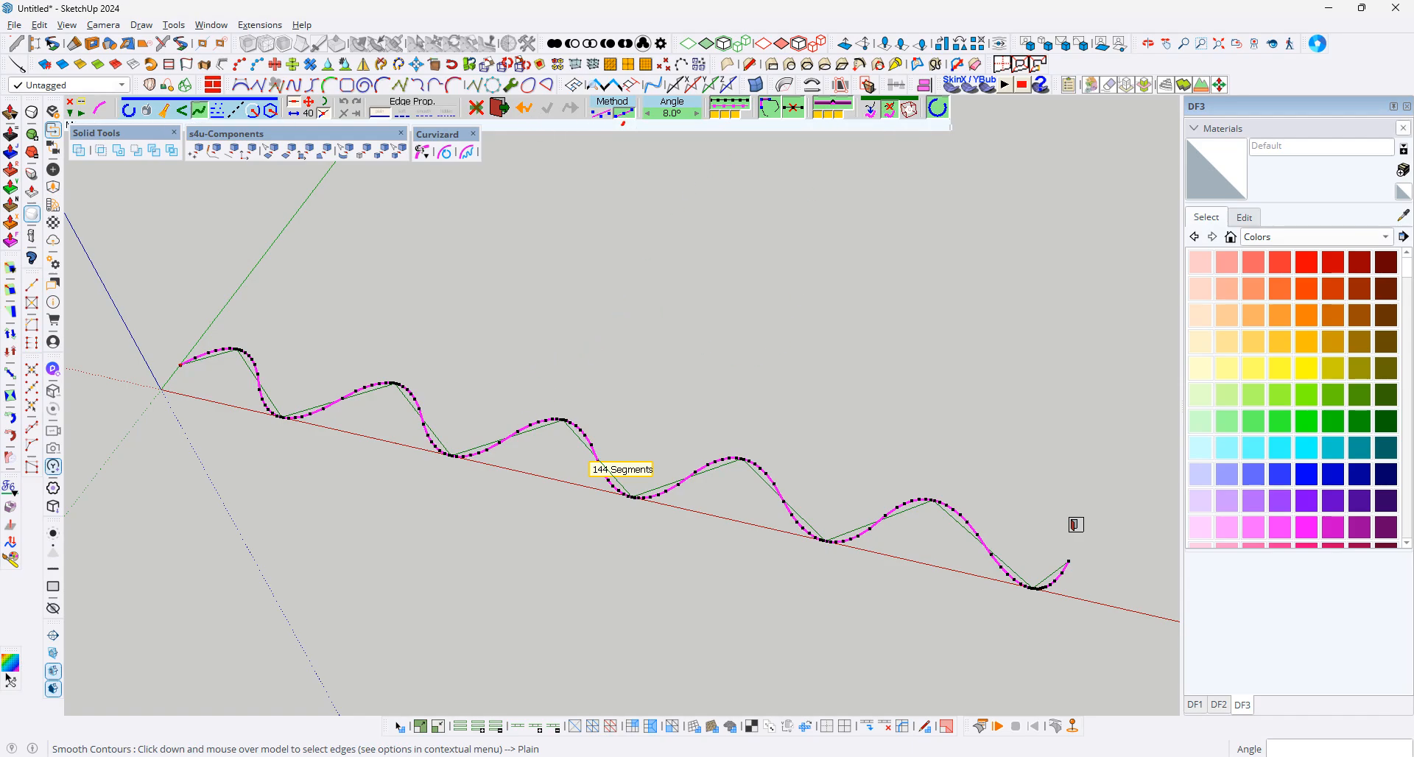
left_click_drag(620, 130, 609, 210)
left_click_drag(679, 135, 665, 213)
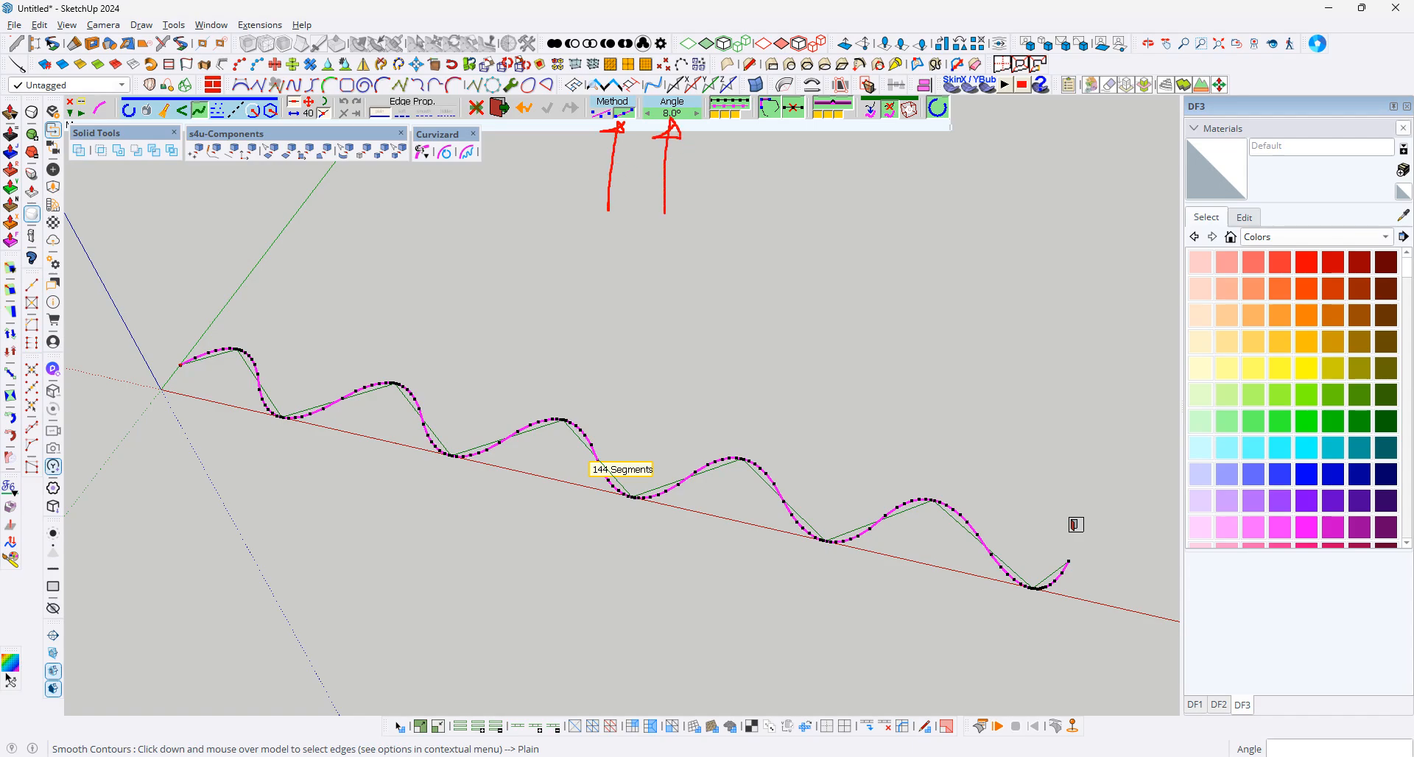
key("Escape")
- Switch the smoothing to evenly spaced segments along the whole contour and generate the curve
left_click(737, 105)
left_click(736, 105)
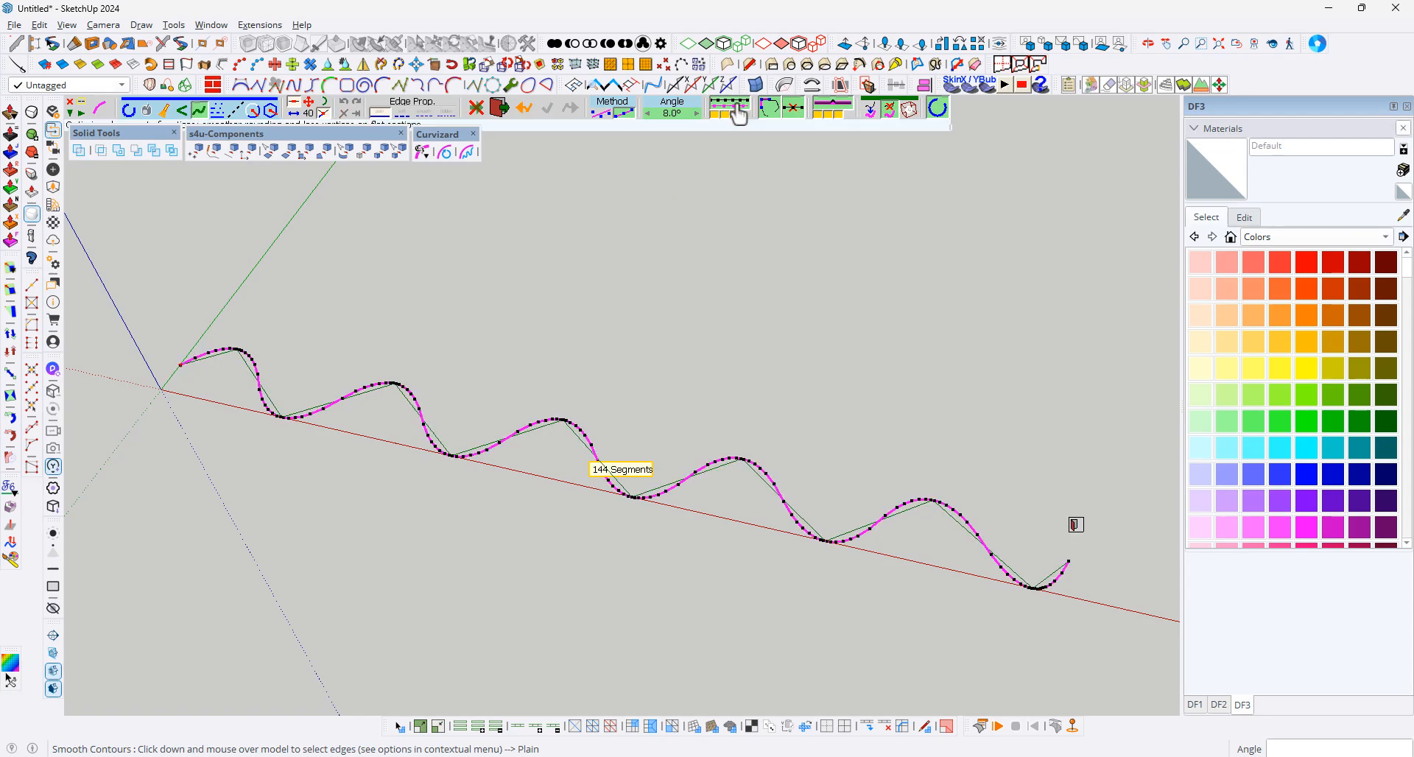
left_click(737, 105)
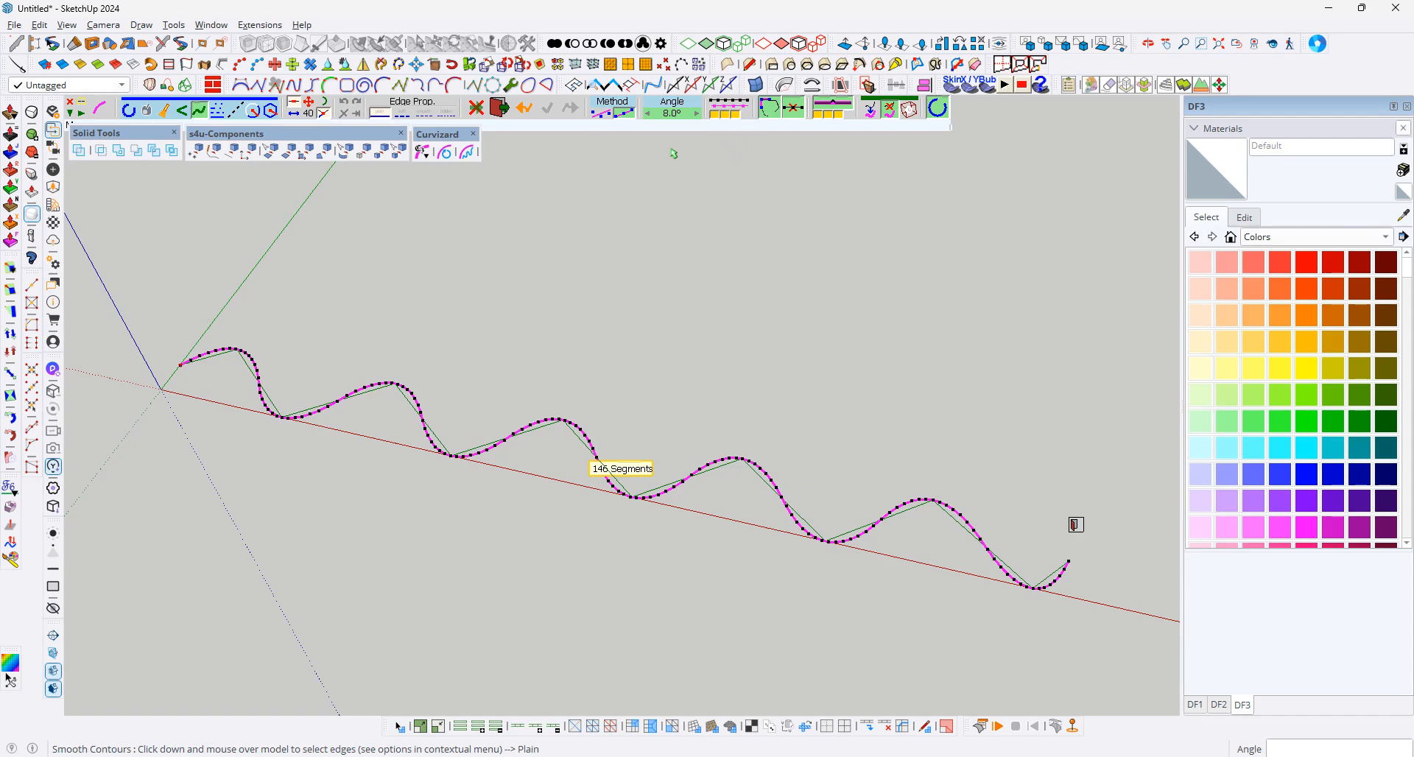
left_click(673, 172)
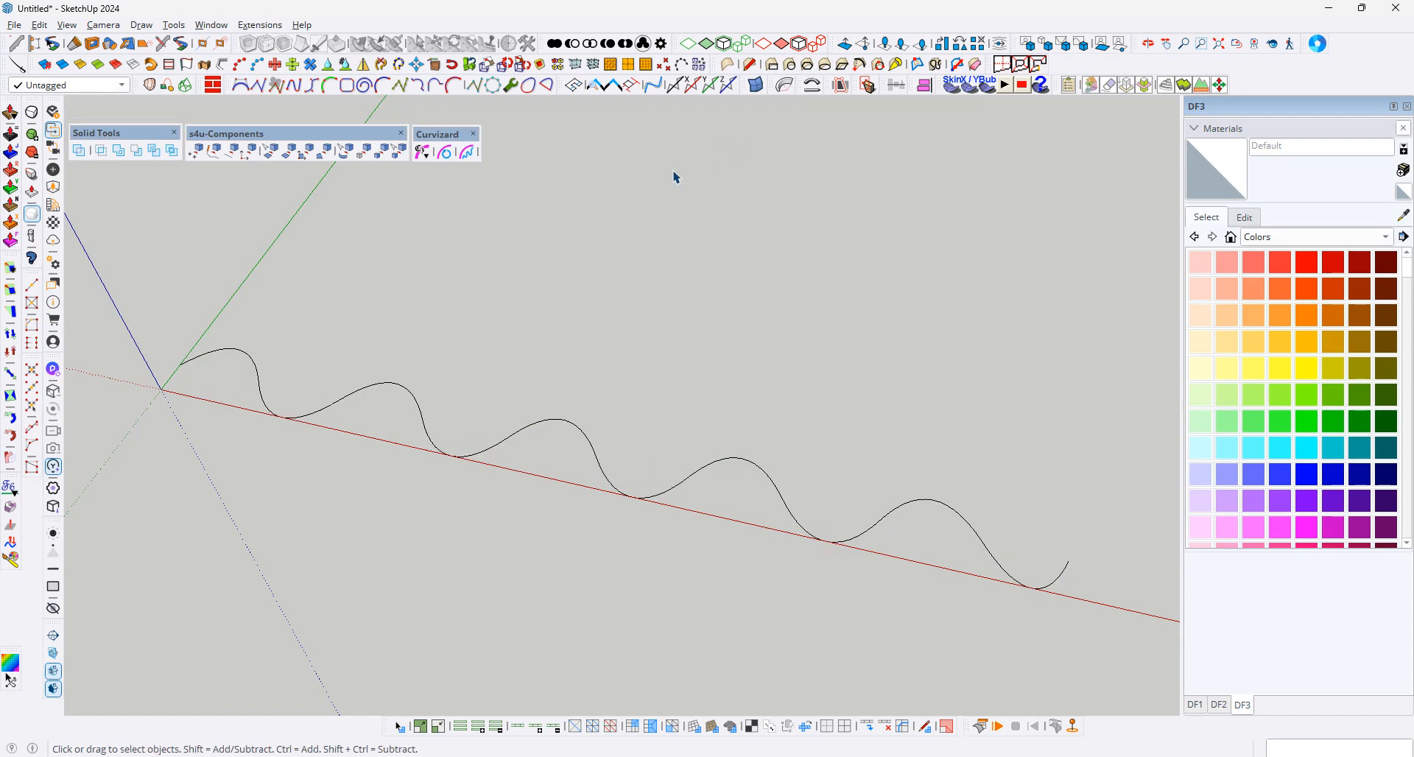
- Extrude the whole smoothed curve vertically into a wavy surface with Vertex Tools
scroll(707, 364, "down", 3)
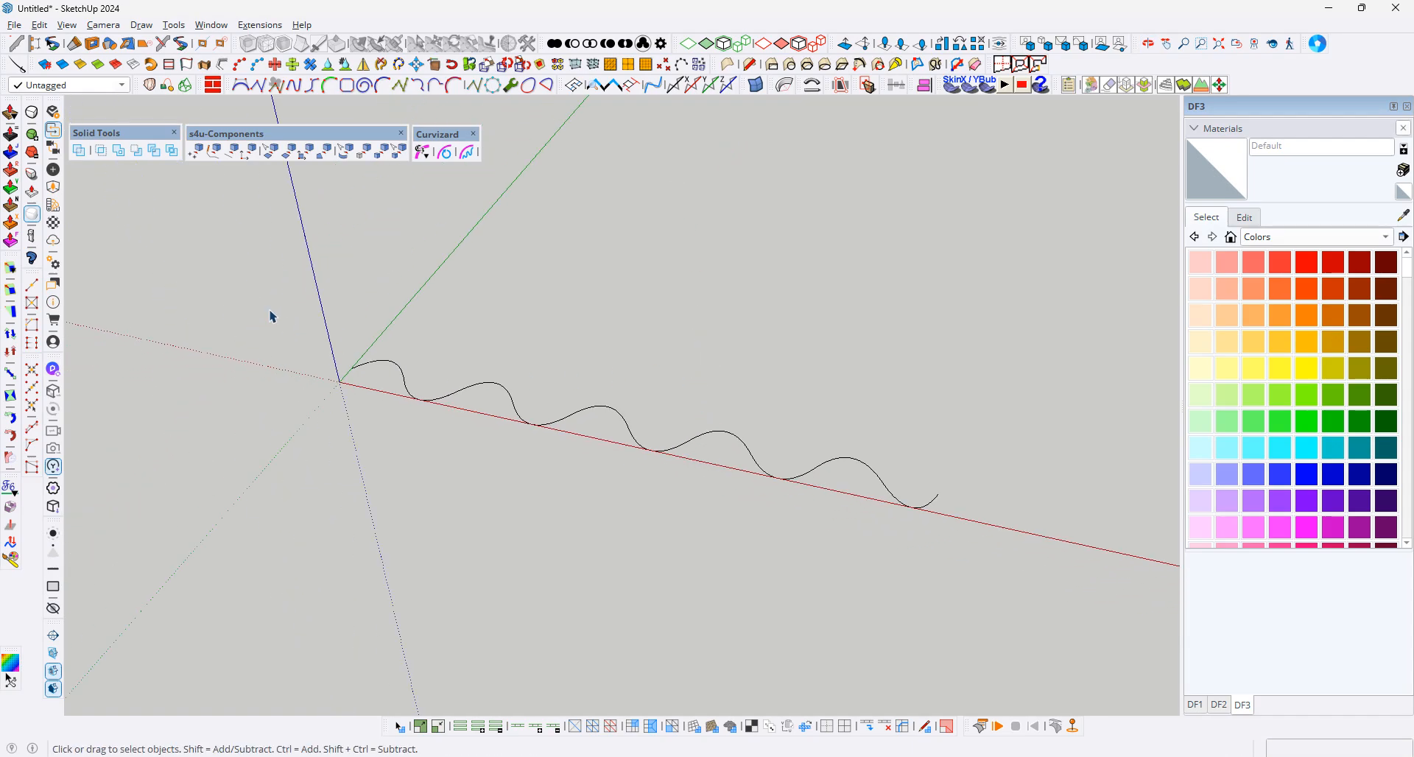
left_click_drag(272, 317, 1041, 610)
middle_click_drag(639, 421, 606, 431)
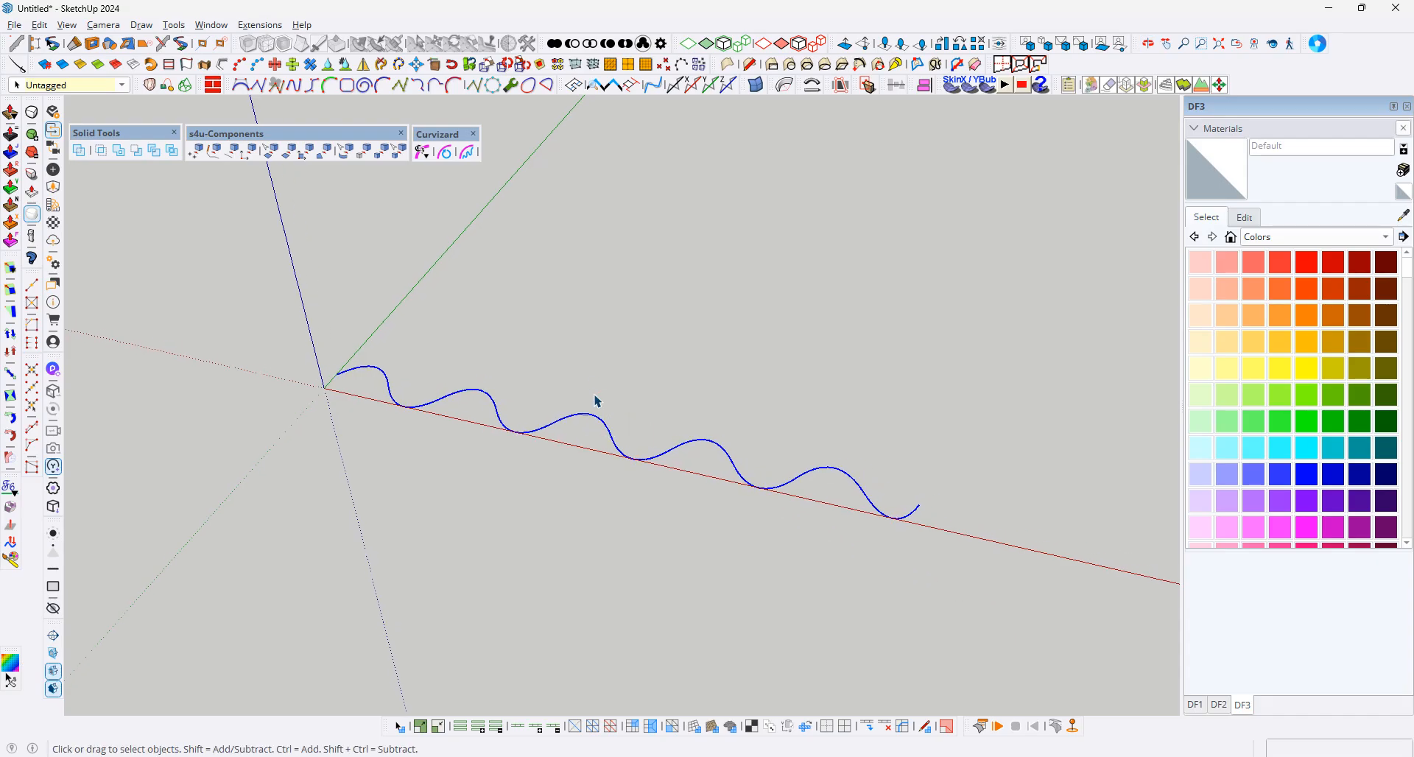
key("v")
left_click_drag(601, 354, 584, 177, "ctrl")
key("space")
mouse_move(577, 356)
middle_mouse_down()
mouse_move(483, 275)
mouse_move(704, 180)
mouse_move(857, 168)
mouse_move(537, 307)
mouse_move(435, 224)
mouse_move(458, 307)
mouse_move(295, 293)
mouse_move(496, 205)
mouse_move(581, 310)
mouse_move(761, 319)
middle_mouse_up()
scroll(618, 314, "down", 5)
mouse_move(619, 313)
middle_mouse_down()
mouse_move(843, 305)
mouse_move(774, 363)
middle_mouse_up()
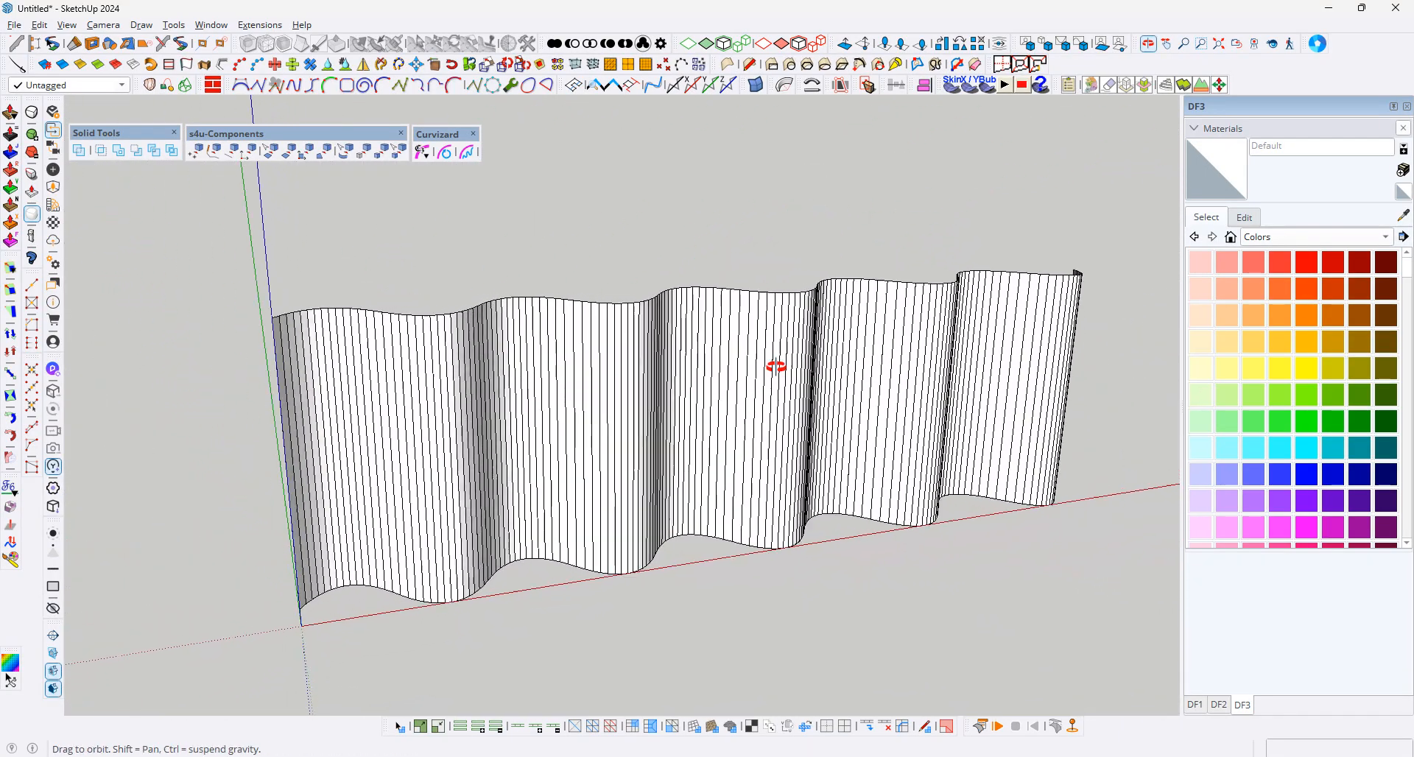
- Inspect the lengths of individual edge segments along the top of the wavy surface in Entity Info
scroll(671, 302, "up", 6)
left_click(662, 331)
left_click(660, 309)
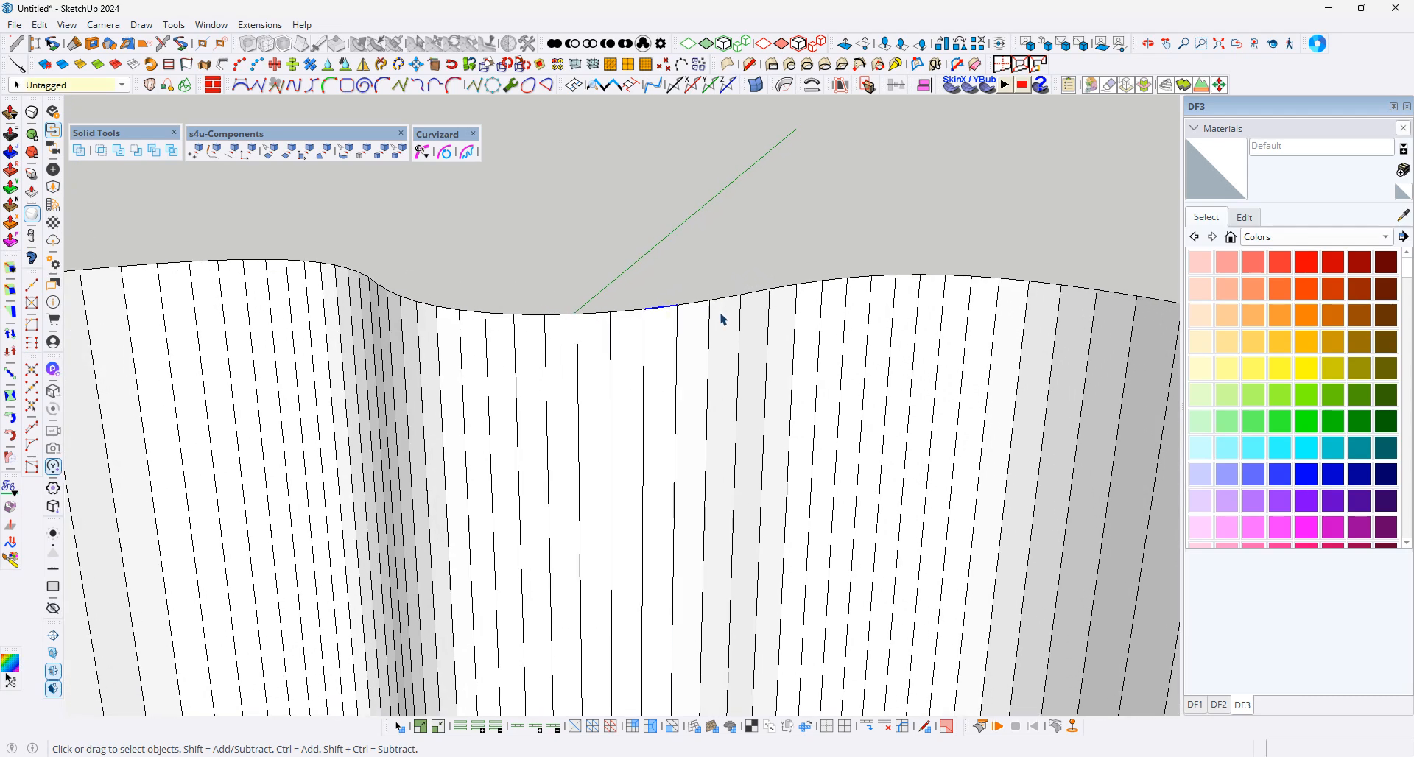
middle_click_drag(720, 315, 932, 559)
left_click(1195, 705)
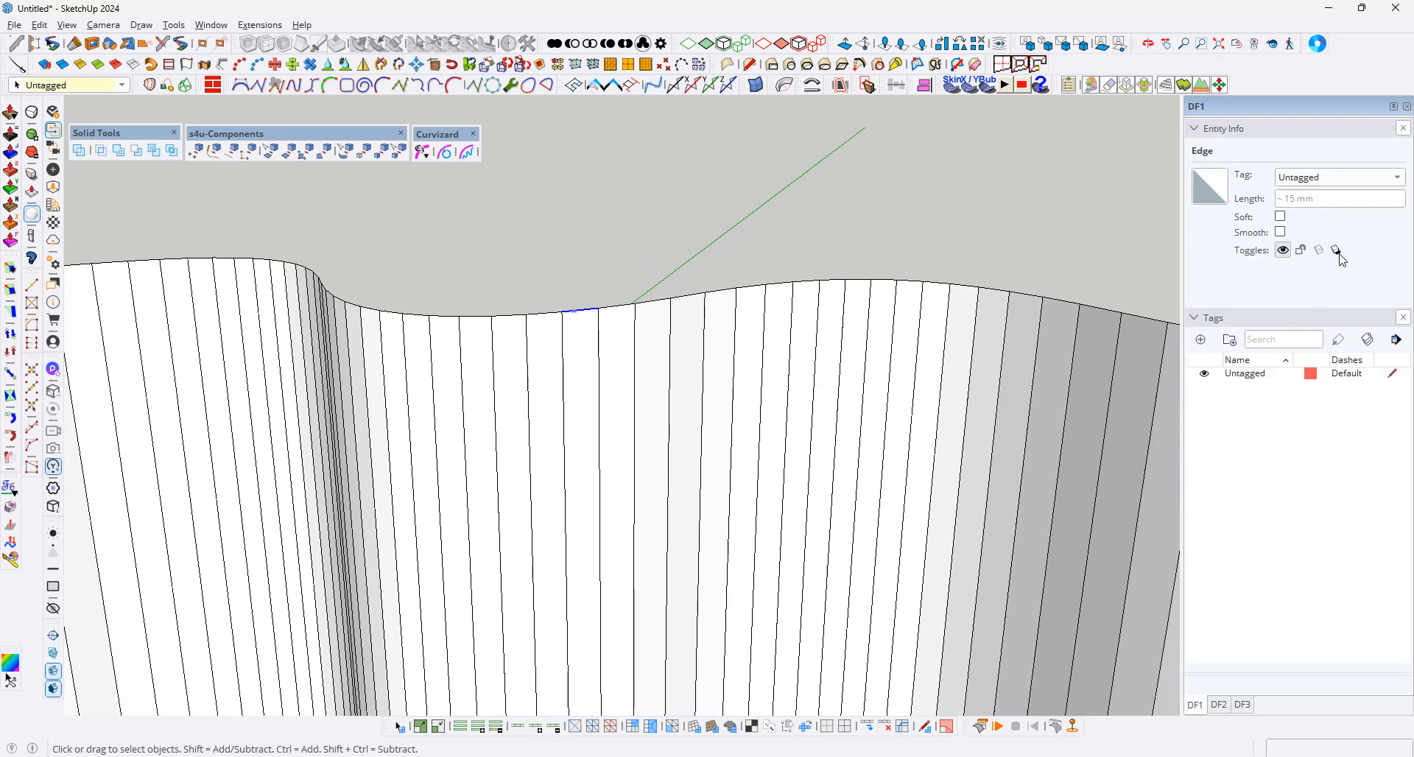
left_click(446, 318)
left_click(396, 317)
scroll(486, 286, "down", 8)
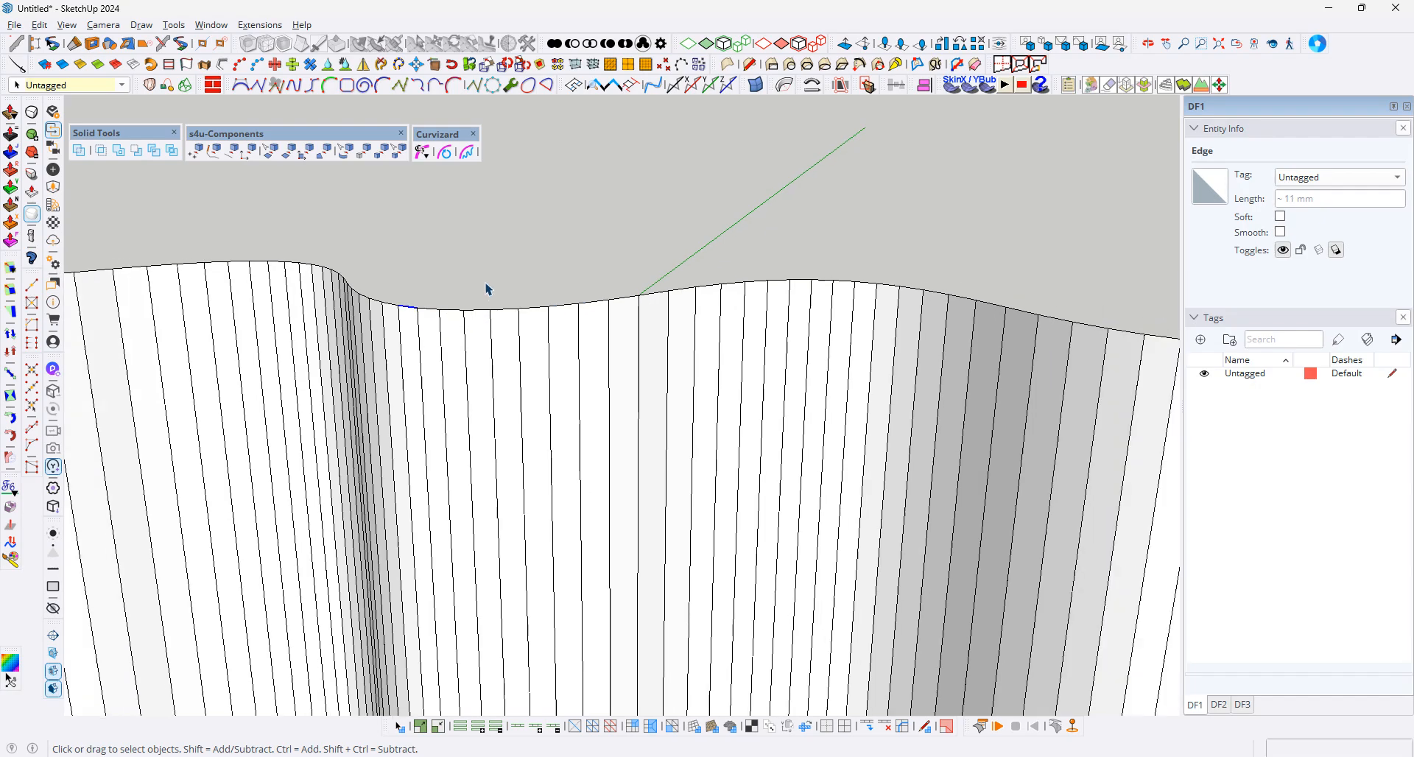
- Undo the vertical extrusion of the wavy curve
key("ctrl+z")
scroll(631, 357, "down", 2)
middle_click_drag(644, 351, 663, 354)
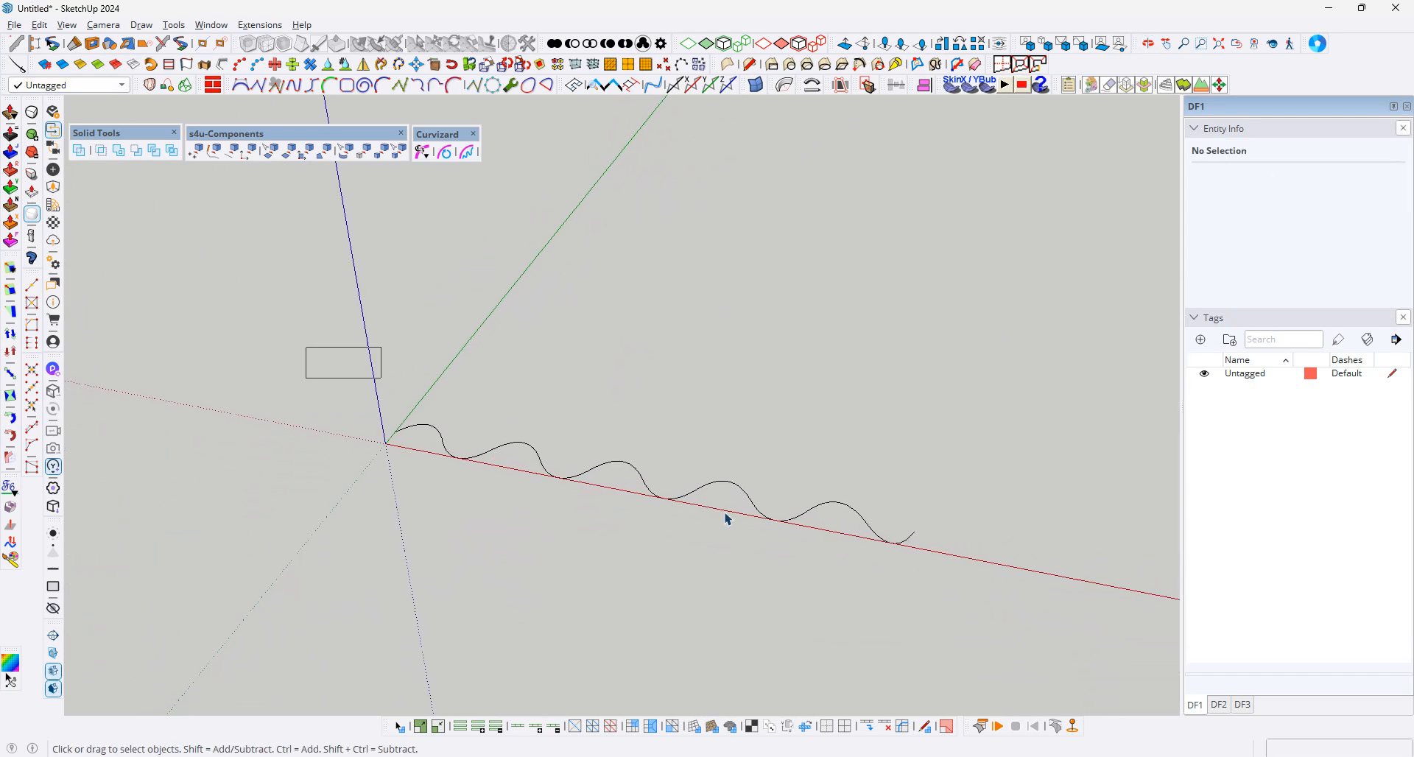
- Convert the wavy curve to a BZ Polyline Segmentor with 80 segments
left_click(813, 515)
right_click(811, 513)
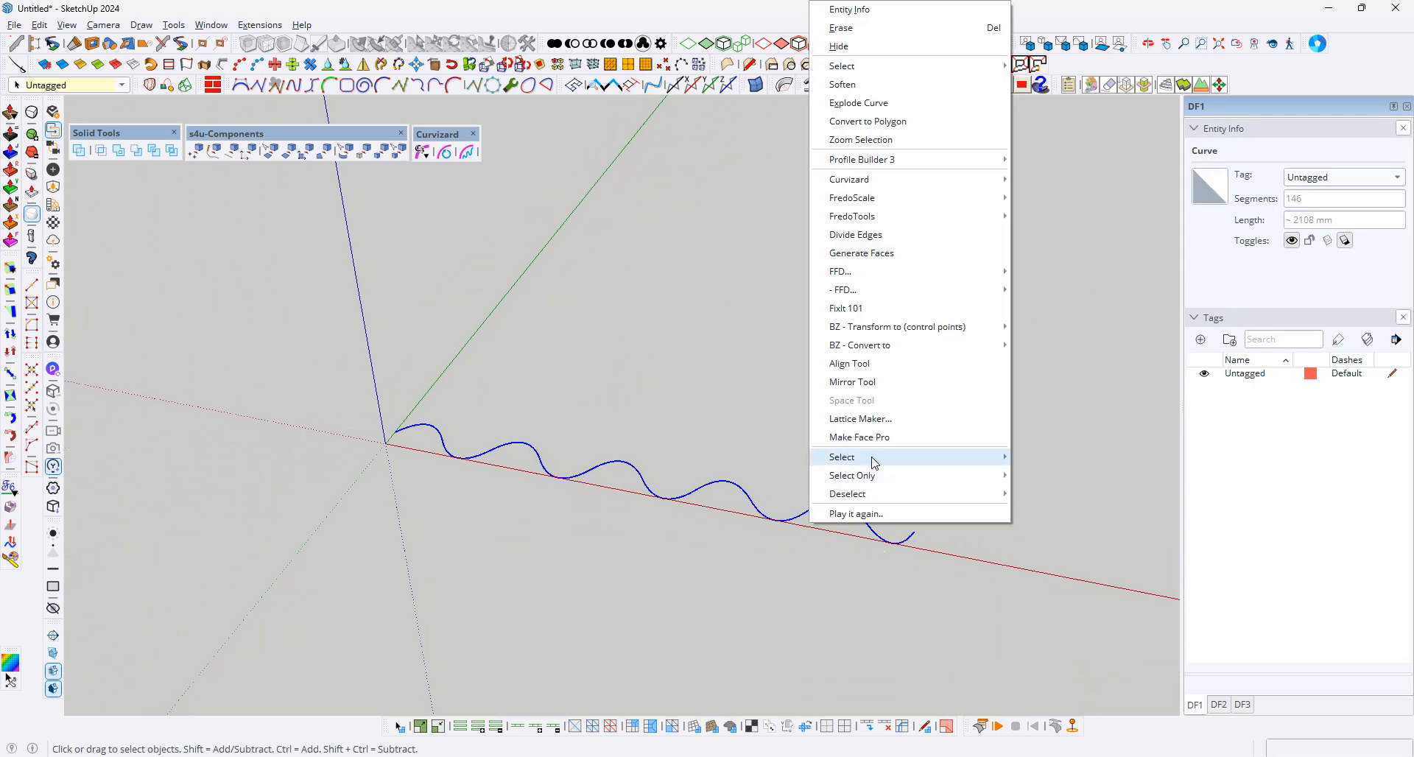
mouse_move(883, 352)
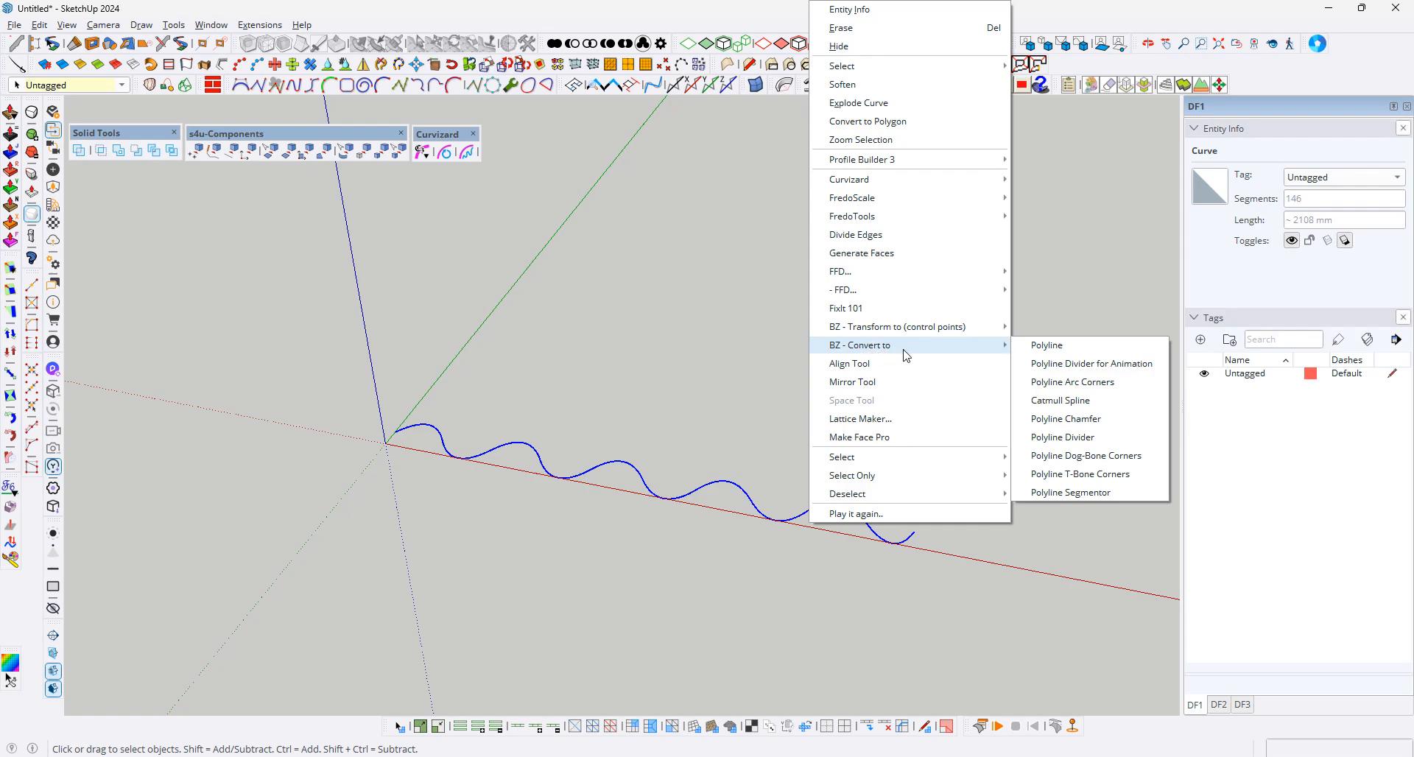
left_click(1092, 492)
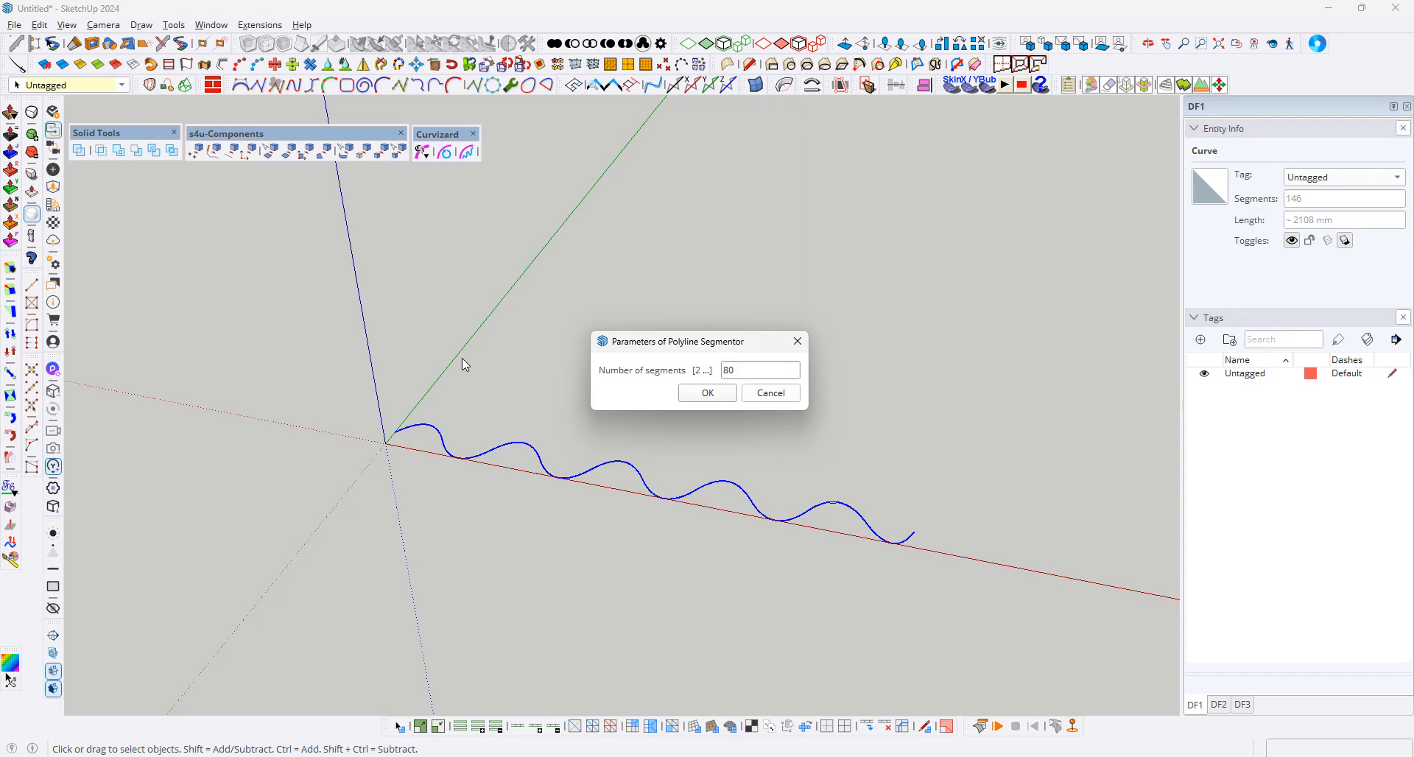
key("Return")
left_click(606, 420)
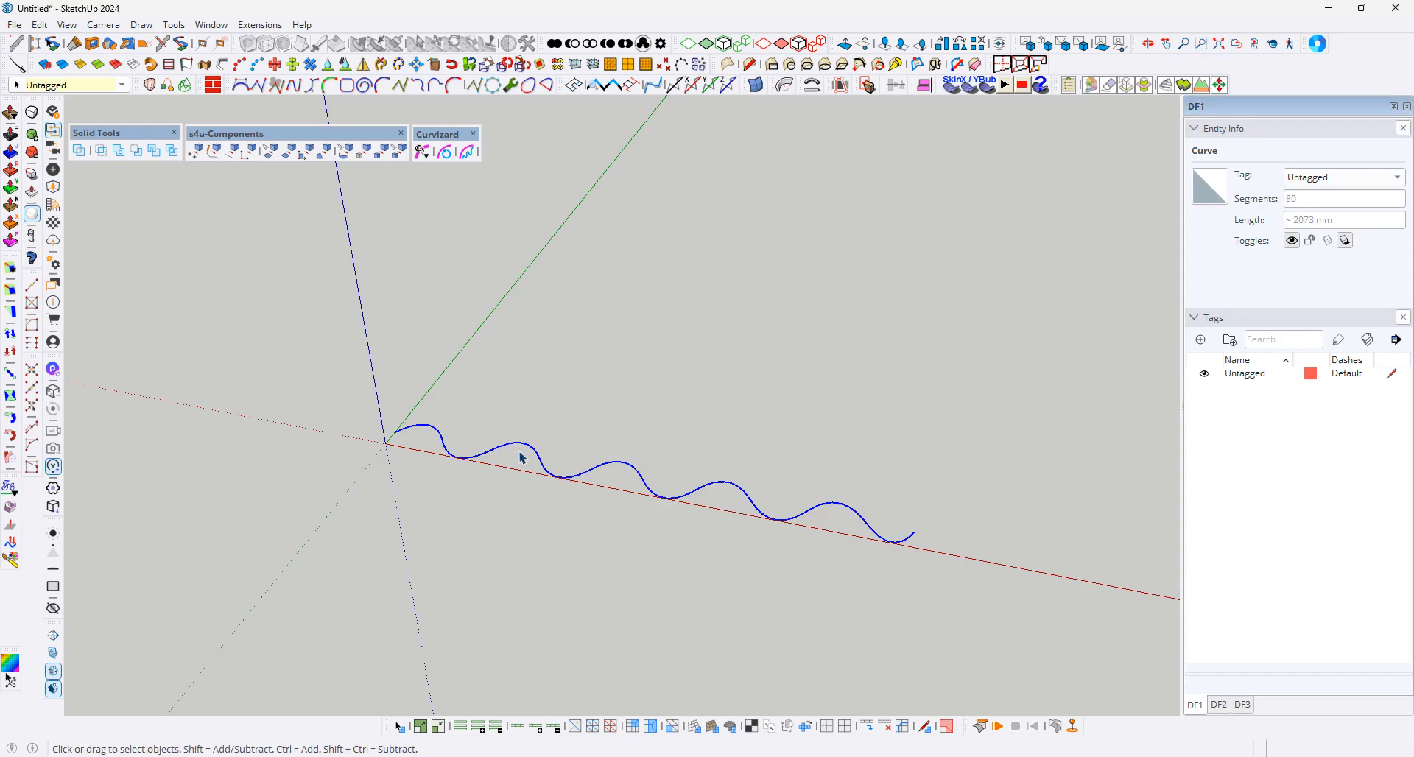
- Extrude the 80-segment curve upward into a vertical wavy surface
scroll(431, 434, "up", 3)
scroll(445, 464, "down", 2)
key("v")
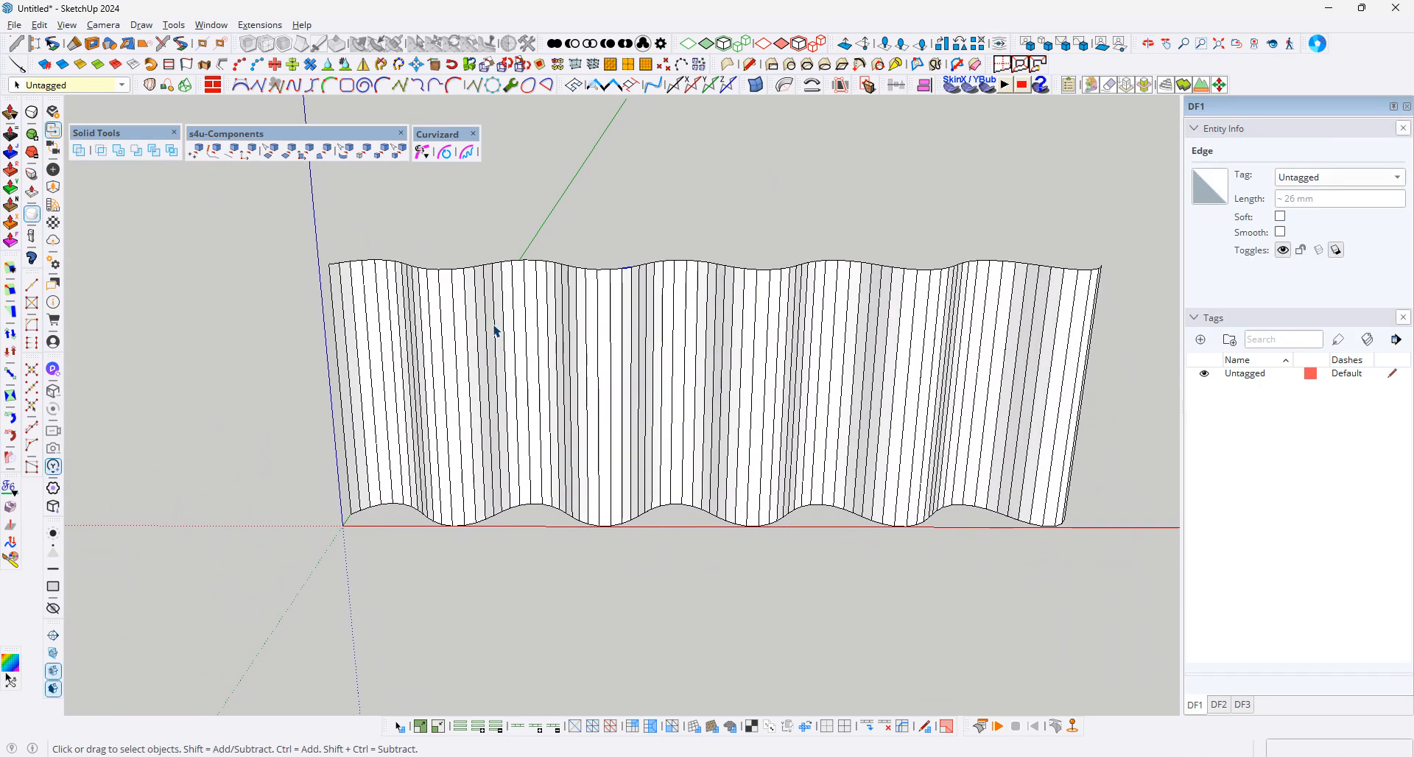
- Check the lengths of individual top edges on the re-segmented wavy surface
scroll(450, 302, "up", 1)
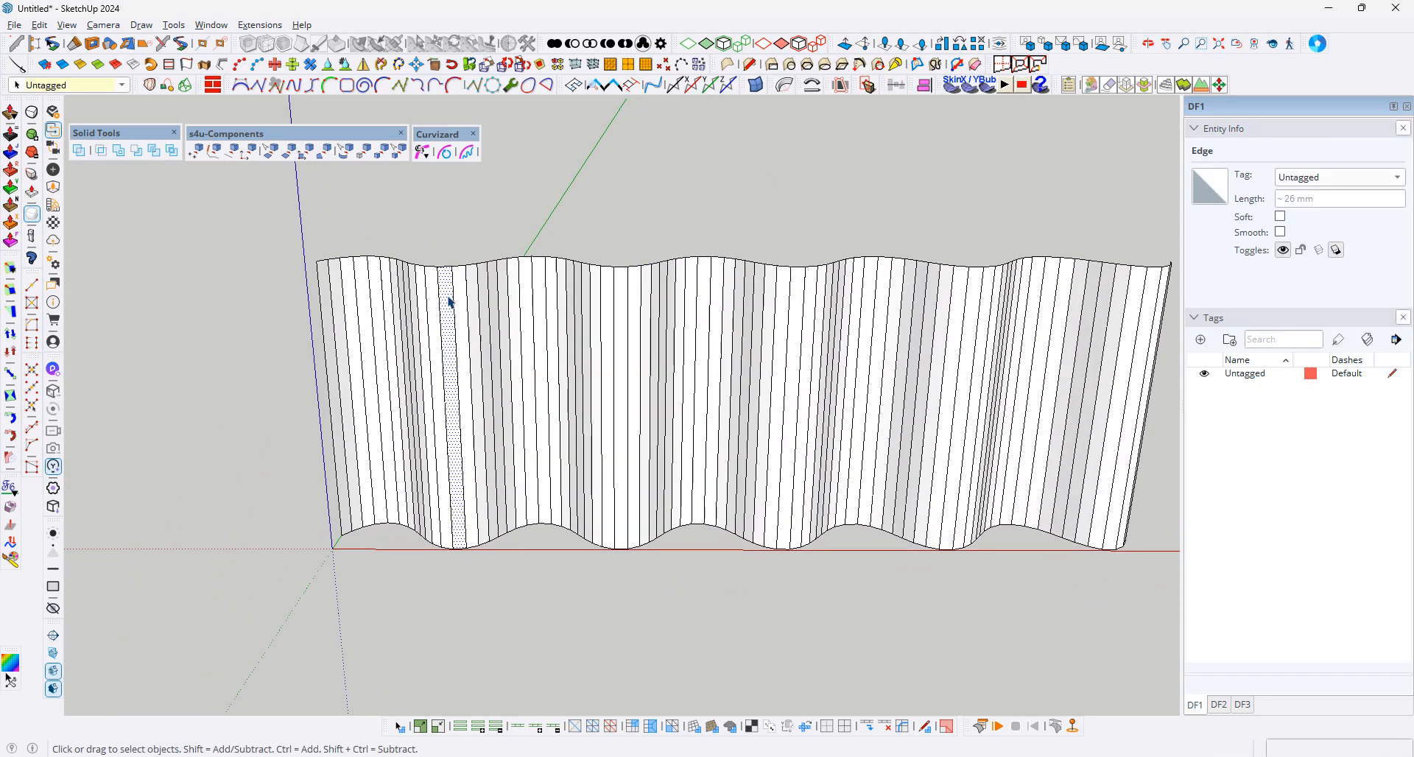
scroll(451, 302, "up", 2)
middle_click_drag(679, 265, 867, 297)
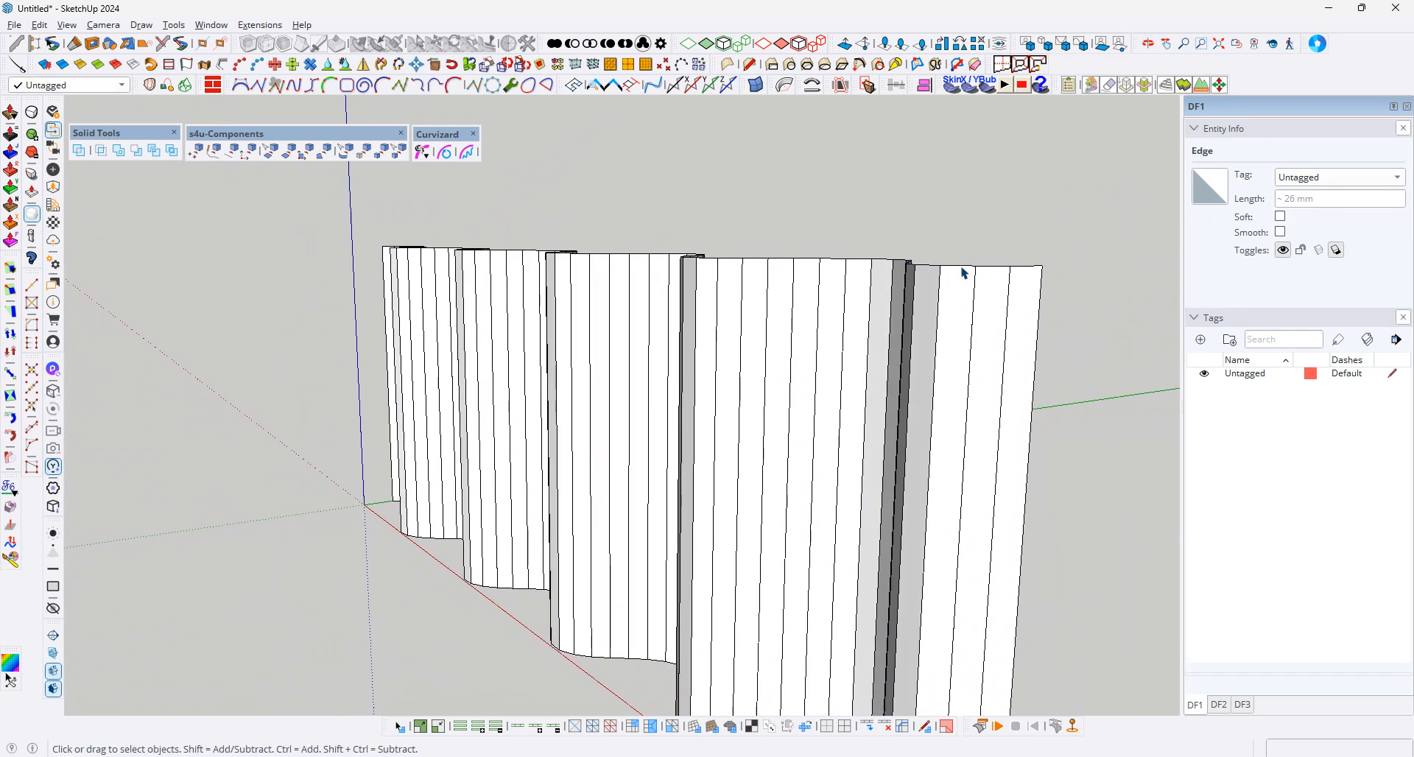
left_click(989, 268)
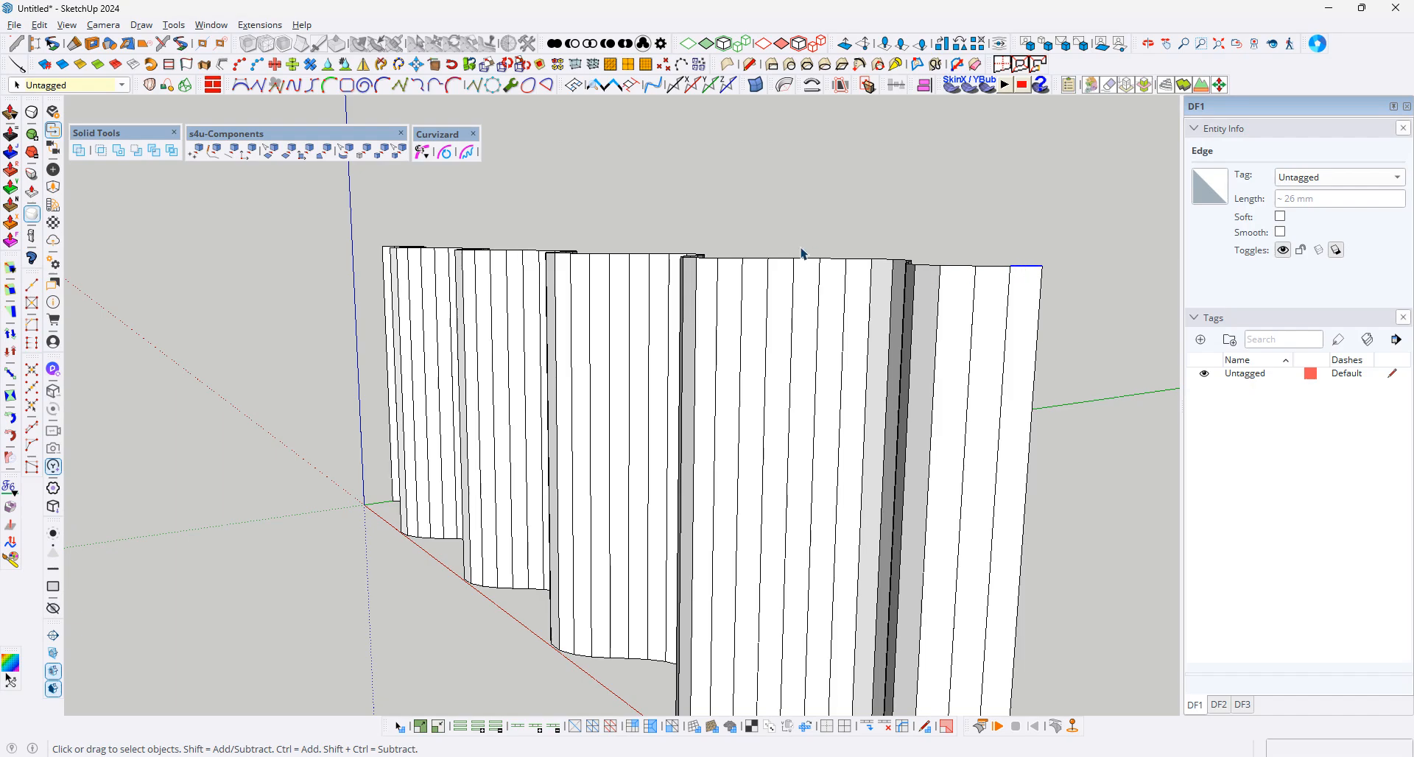
- Select all edges along the surface's top and remove the extruded surface, keeping only the base curve
left_click_drag(283, 197, 1063, 312)
middle_click_drag(815, 306, 663, 340)
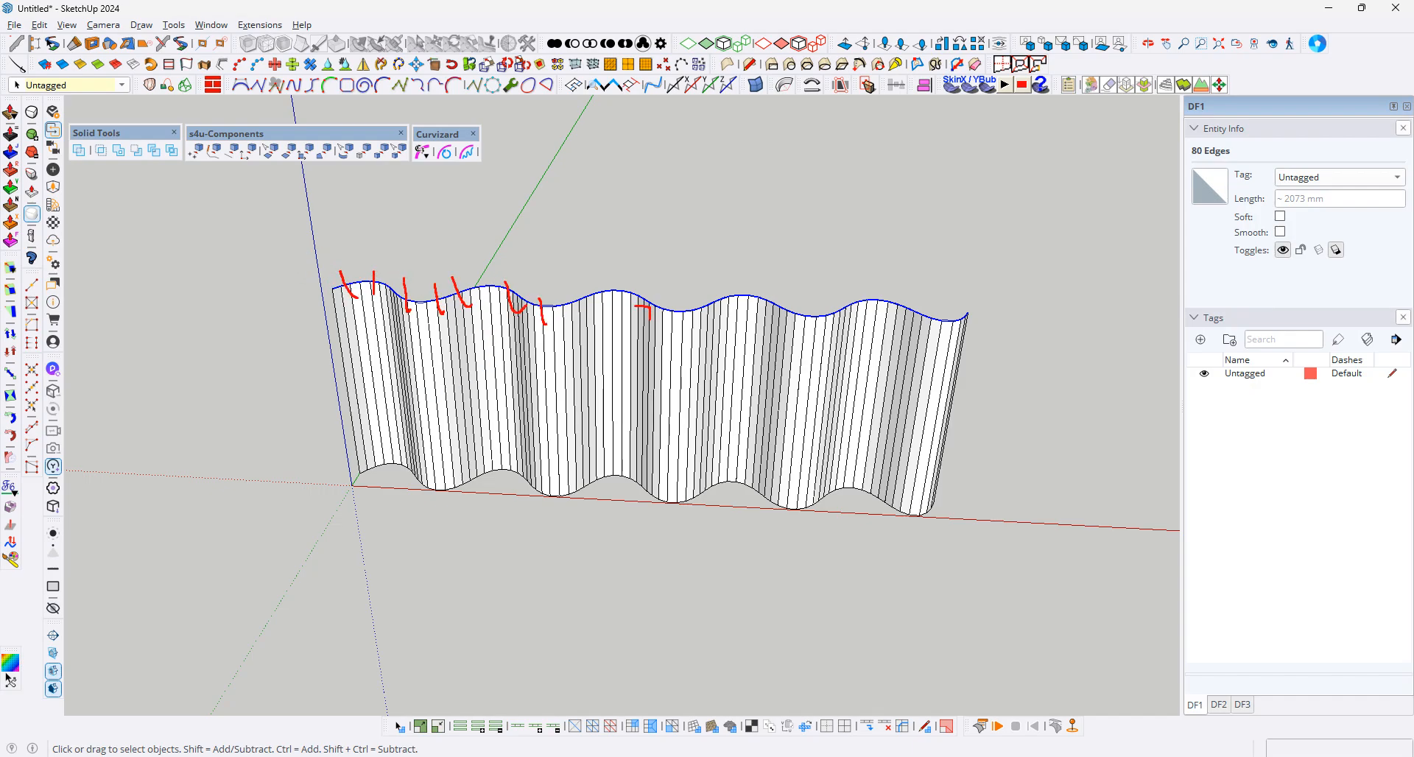
key("Escape")
key("Delete")
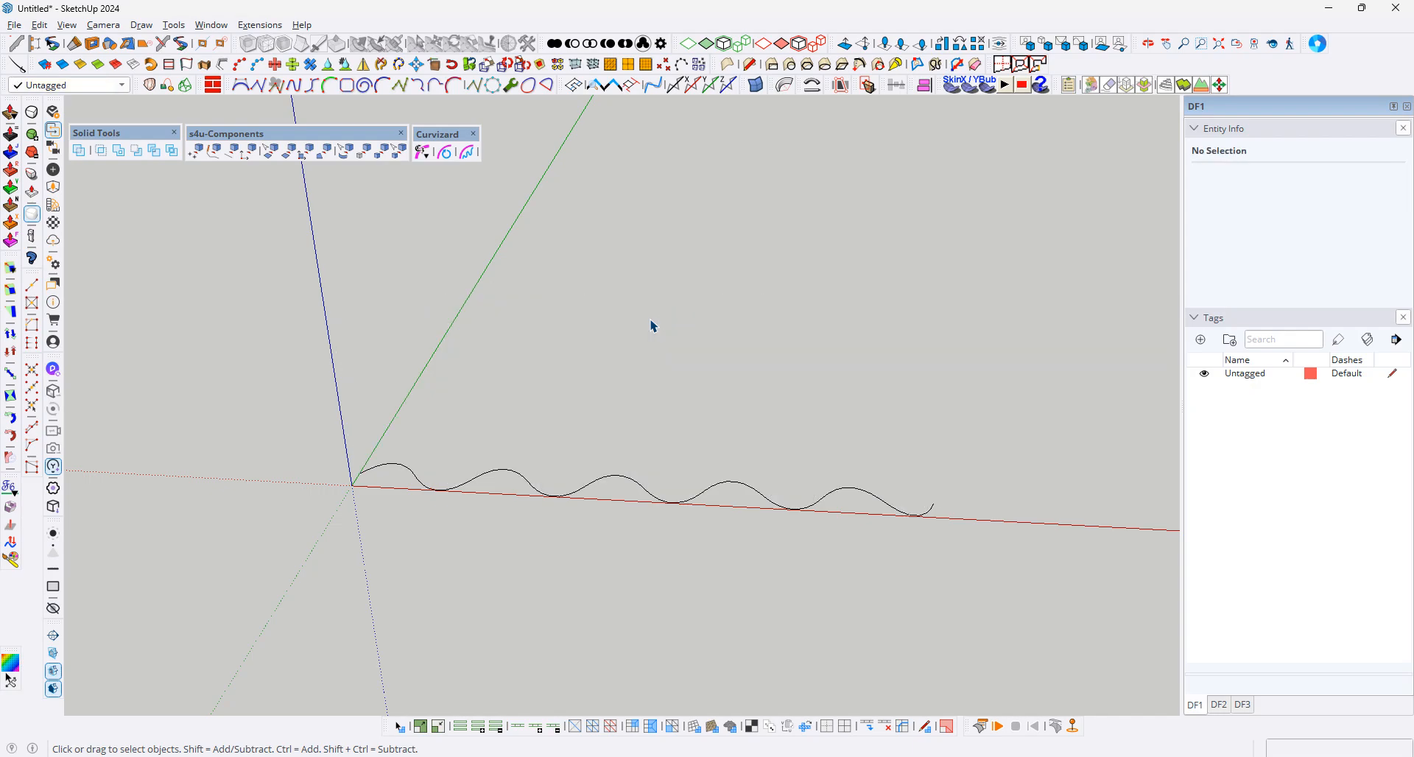
- Float the BZ toolbar in the drawing area and review the curve's BZ conversion options
left_click_drag(227, 94, 180, 197)
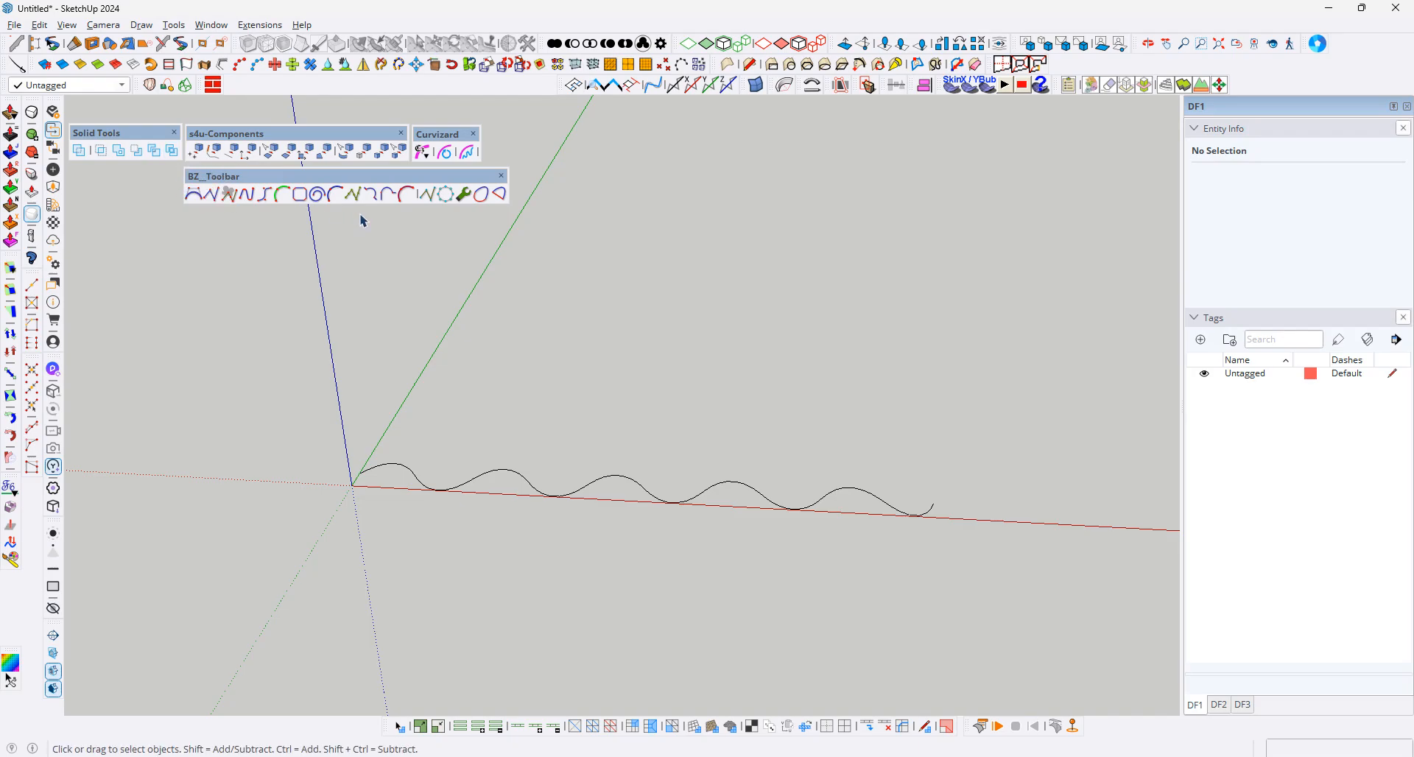
left_click(836, 504)
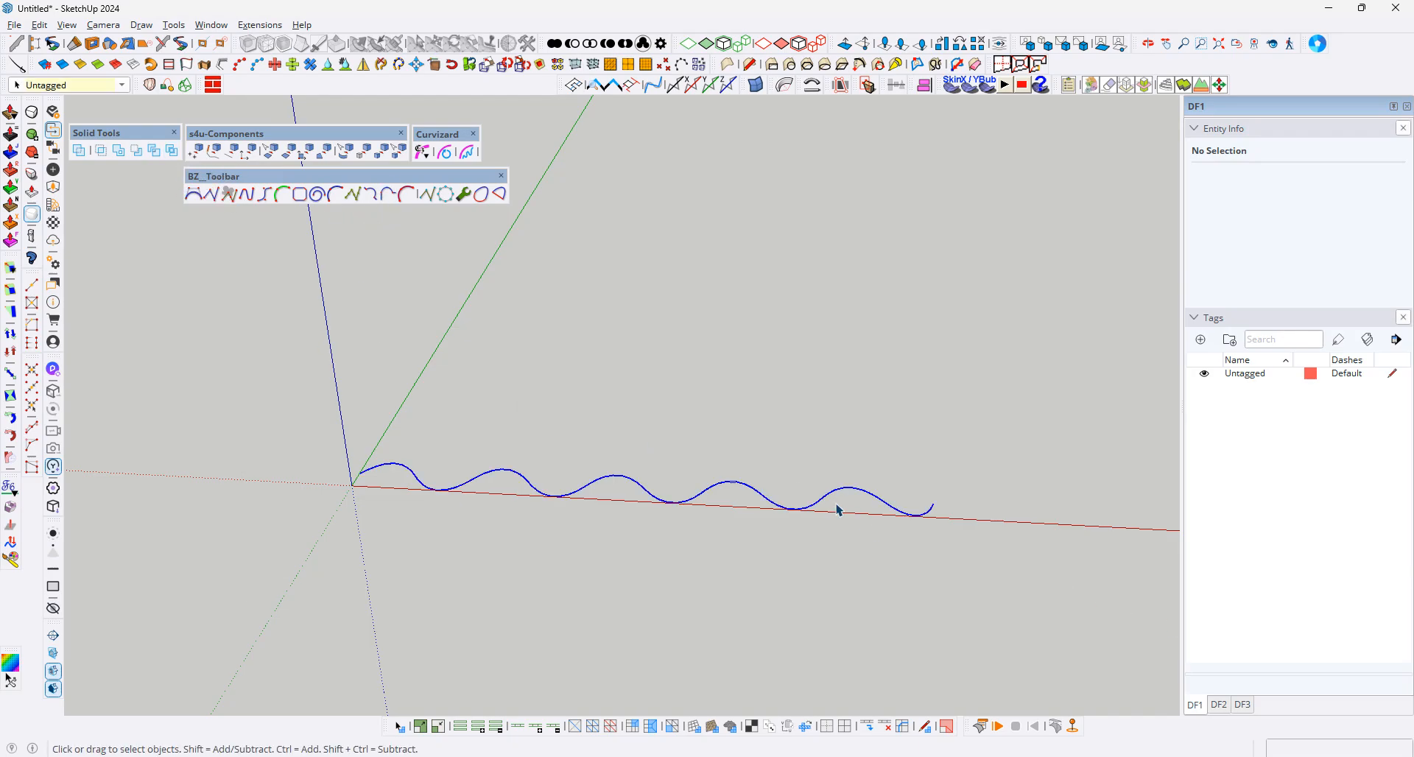
right_click(825, 503)
mouse_move(874, 366)
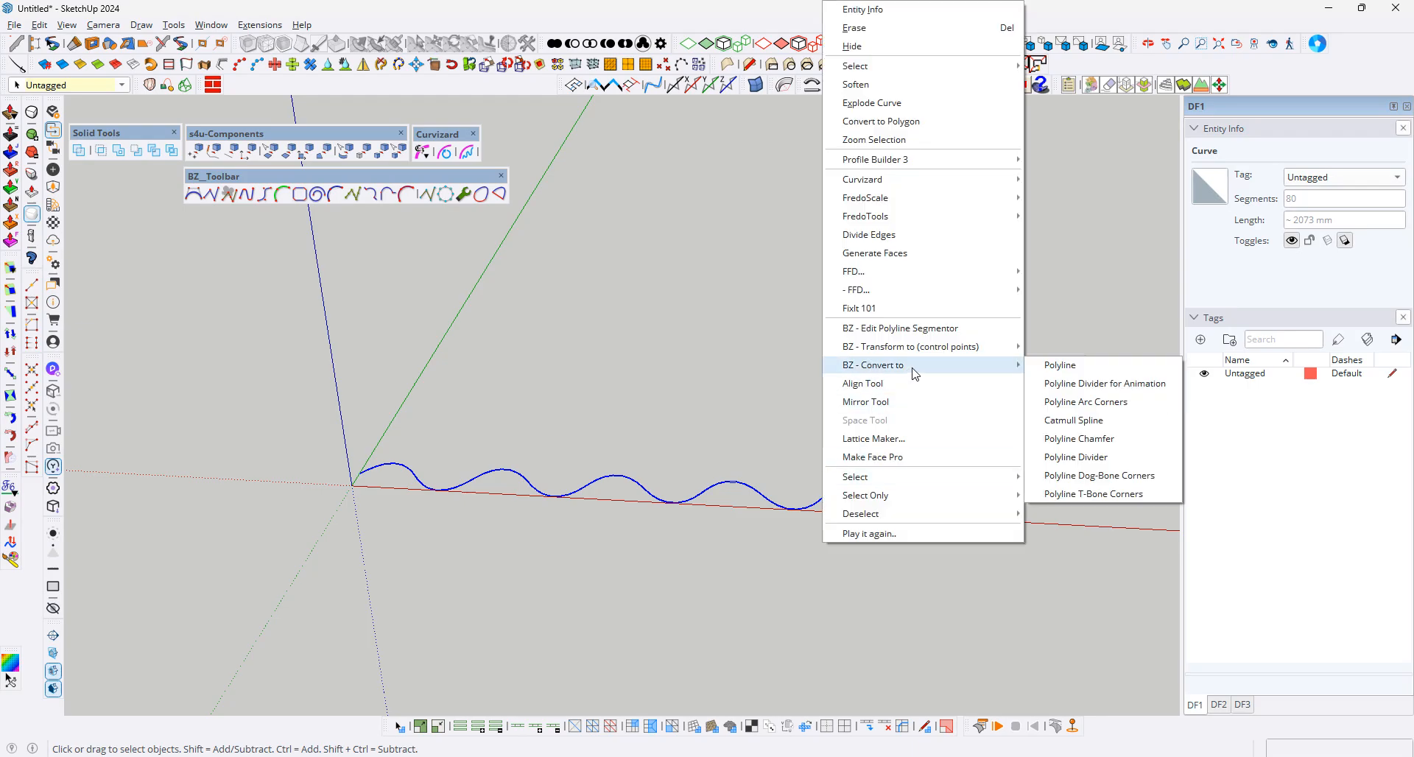
left_click(652, 330)
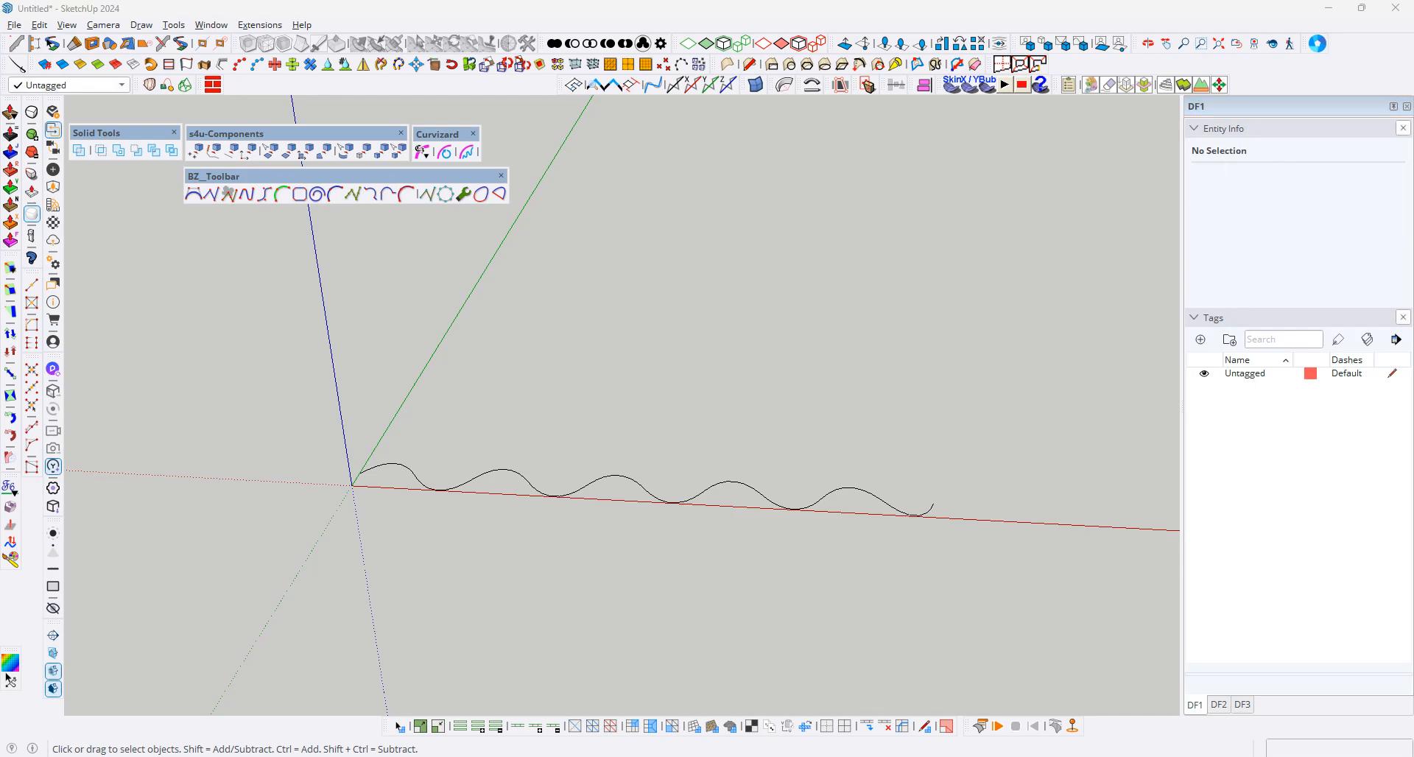
- Try extruding all vertices of the wavy curve about 565 mm upward with Vertex Tools
mouse_move(606, 474)
middle_mouse_down()
mouse_move(439, 445)
mouse_move(484, 413)
mouse_move(543, 458)
middle_mouse_up()
key("ctrl+a")
key("v")
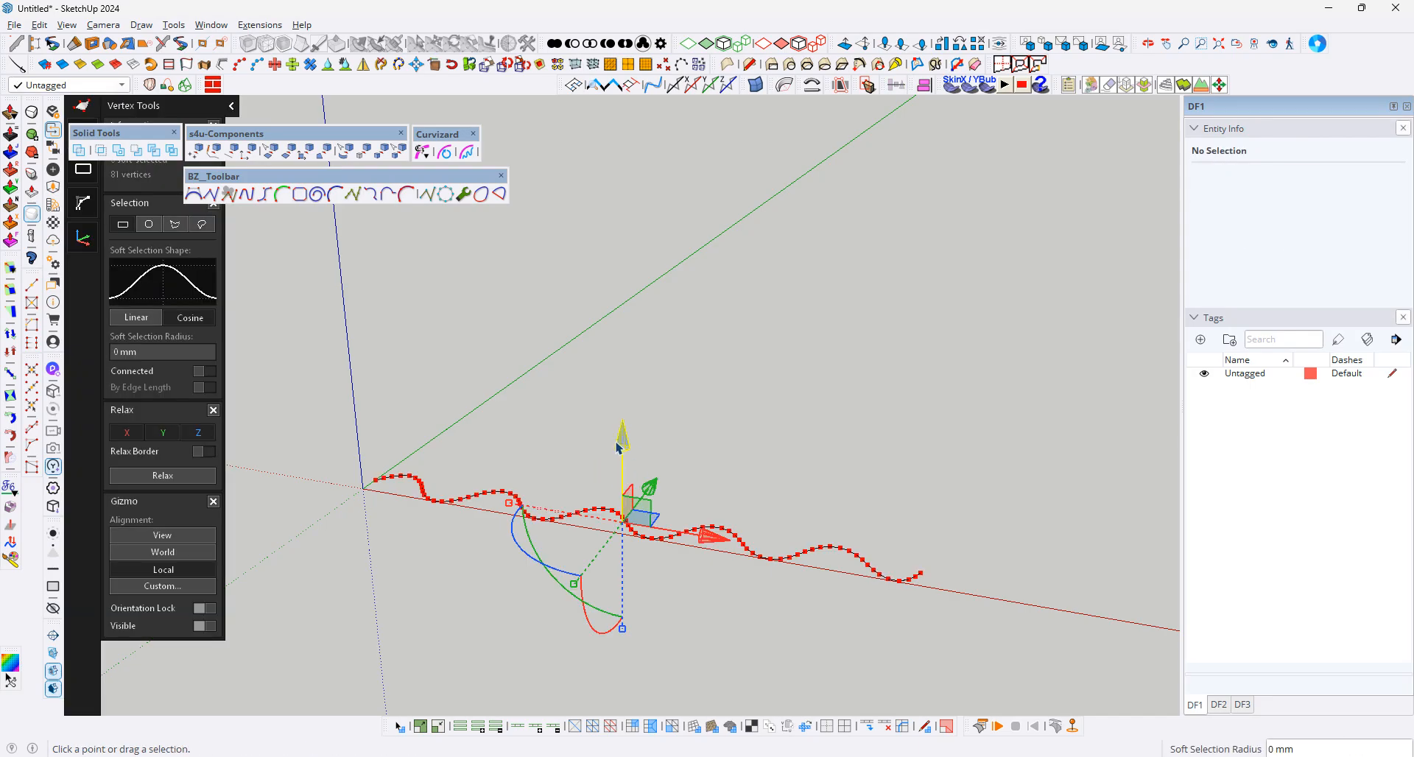
left_click_drag(623, 448, 622, 232, "ctrl")
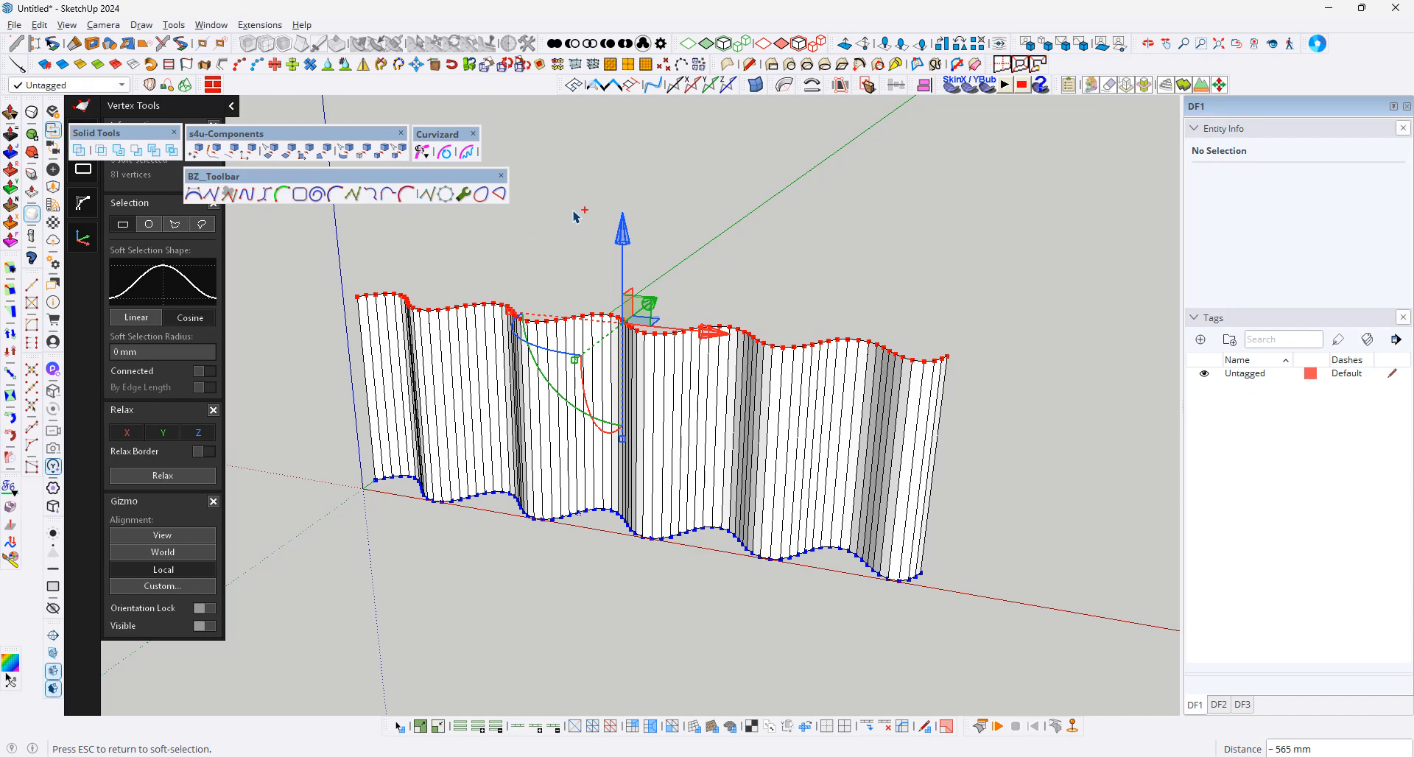
key("ctrl+z")
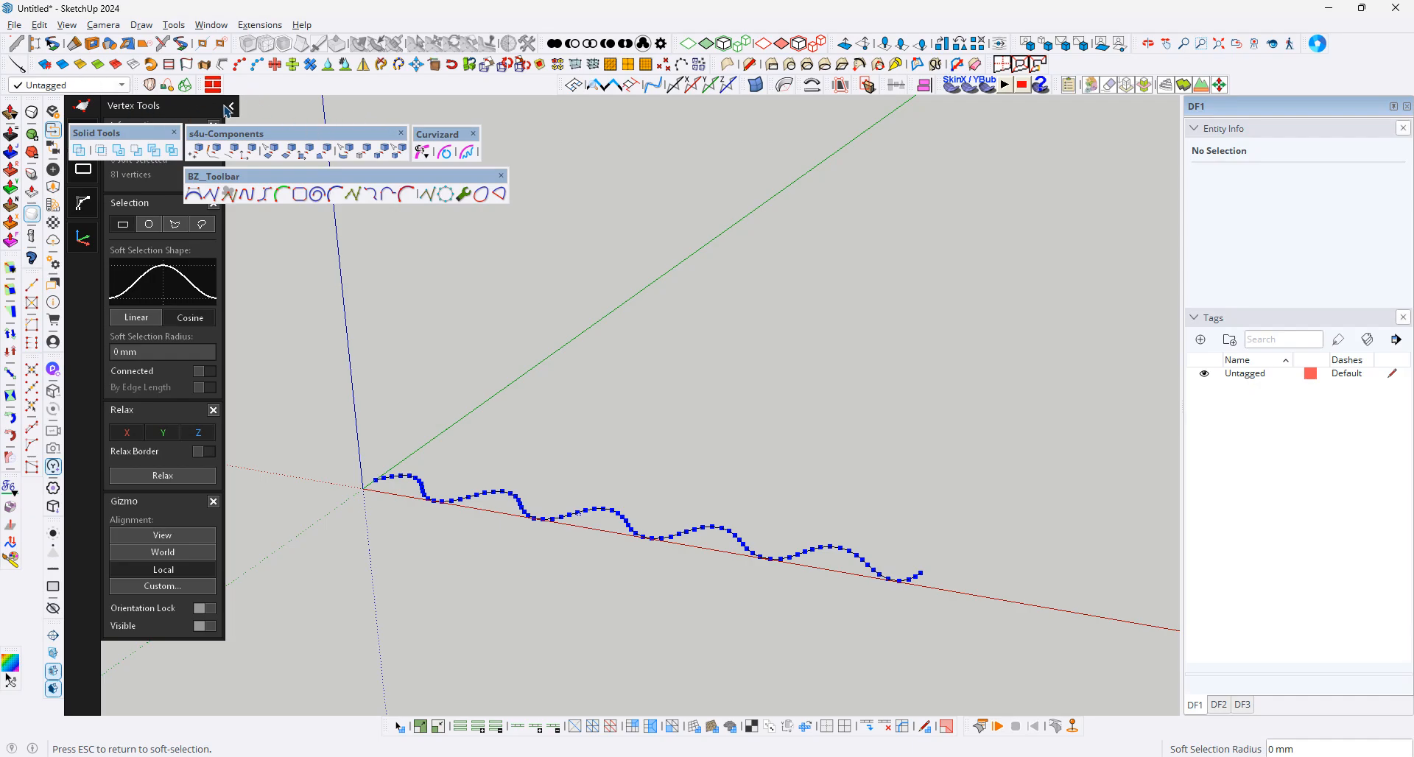
key("space")
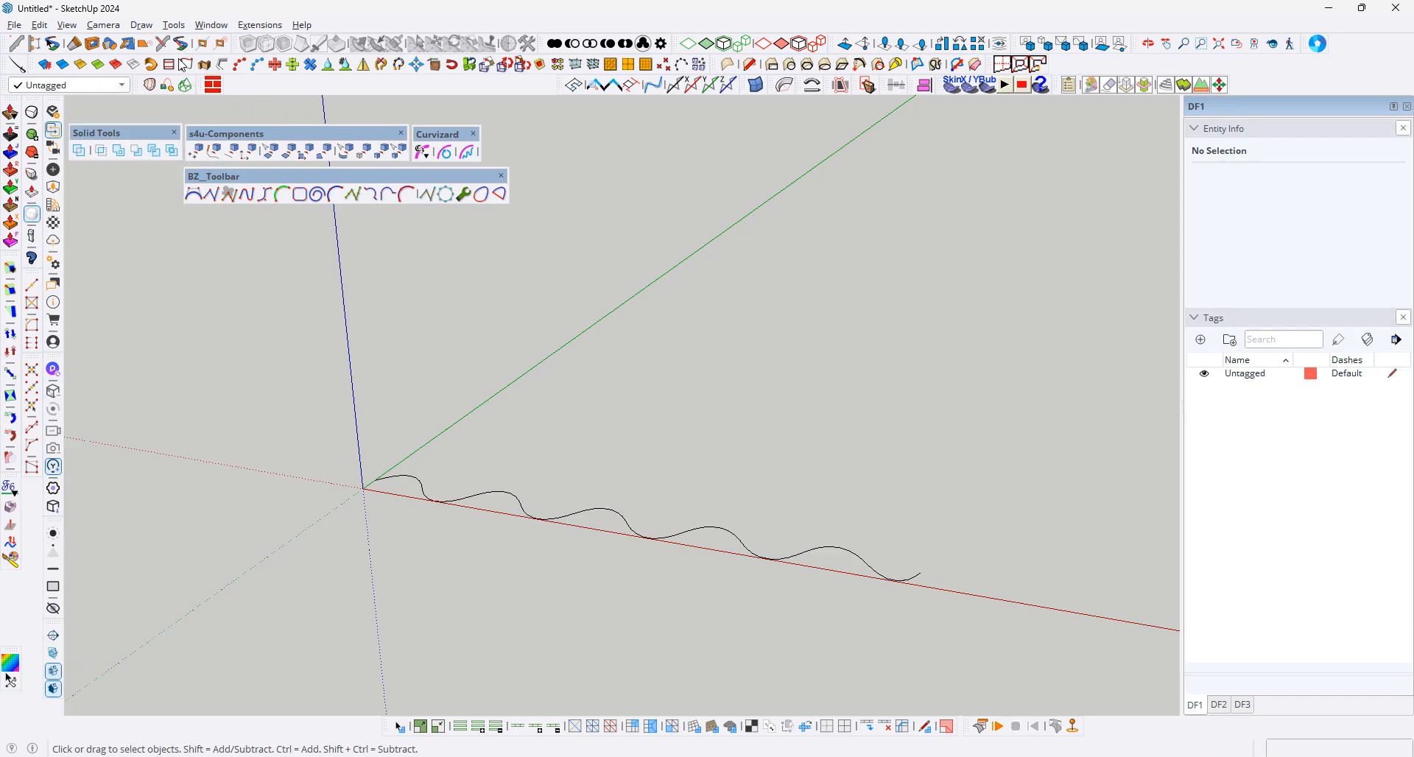
- Try to extrude the wavy curve upward with Extrude Lines along a freely picked direction
scroll(423, 325, "down", 4)
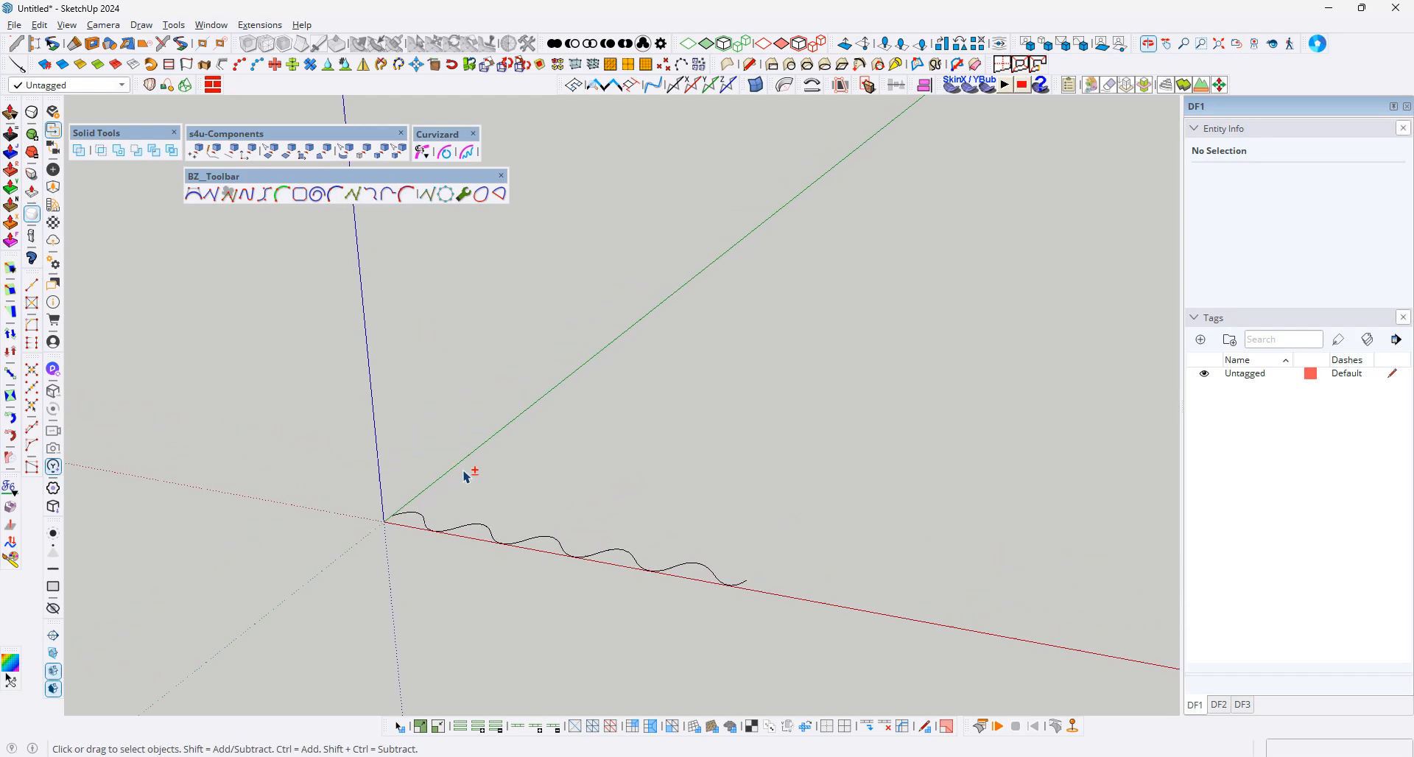
left_click(446, 525)
mouse_move(877, 634)
middle_mouse_down()
mouse_move(744, 516)
mouse_move(818, 475)
middle_mouse_up()
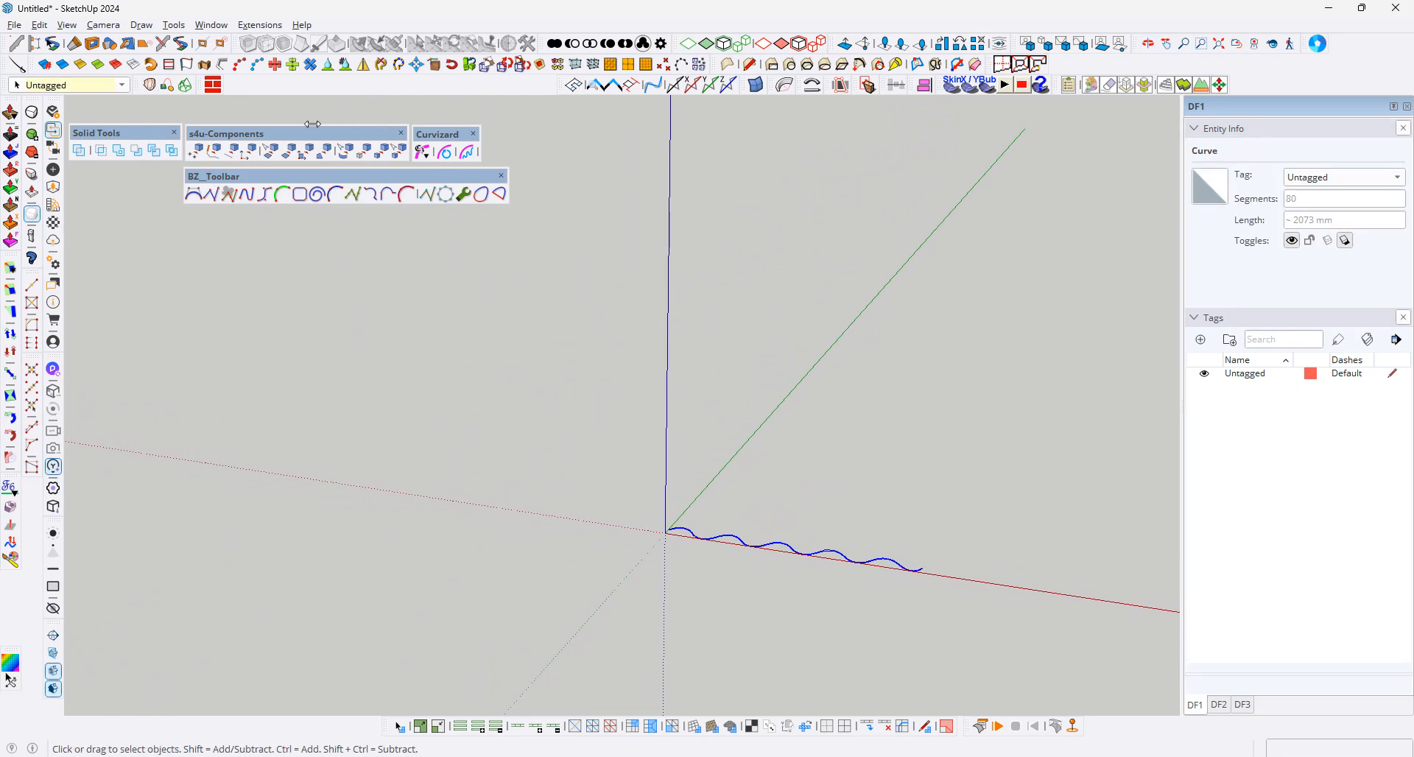
left_click(188, 65)
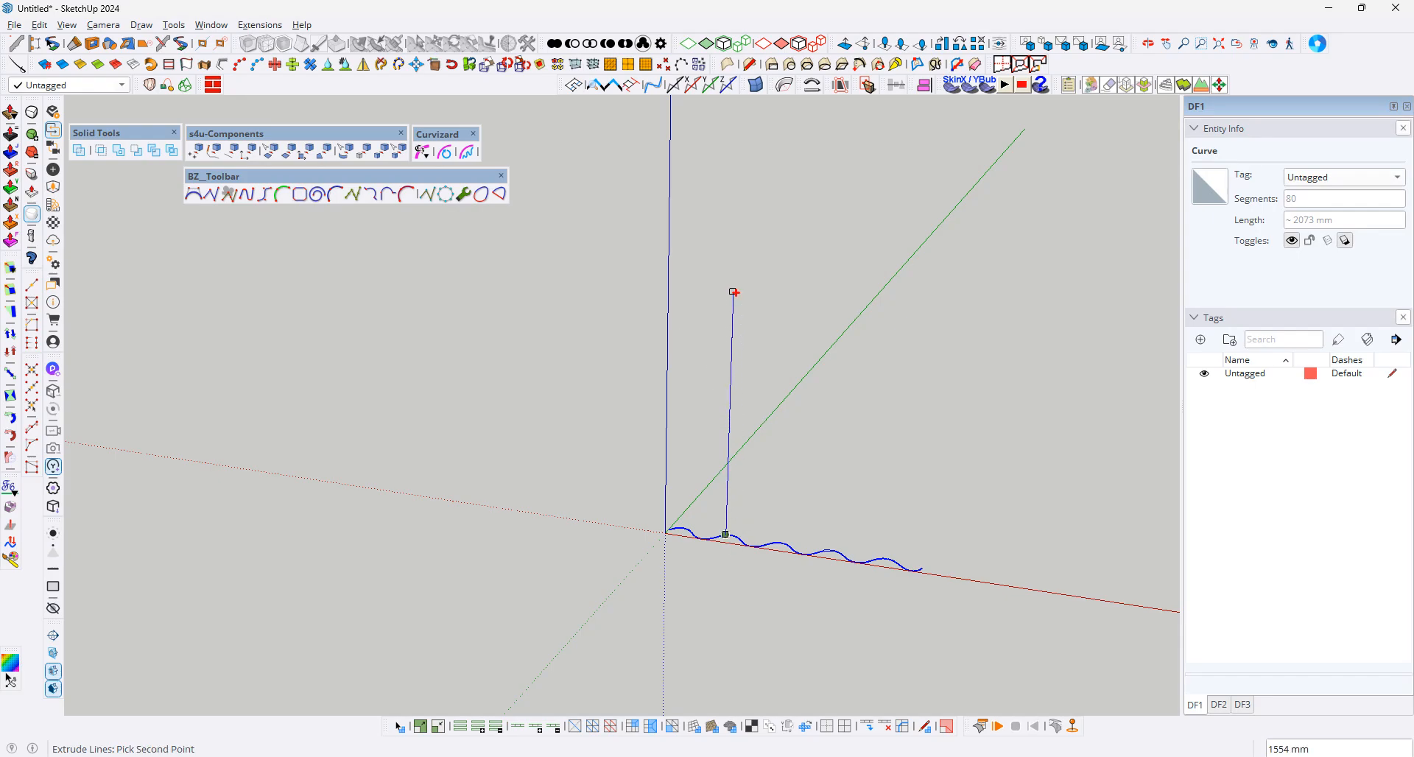
mouse_move(763, 500)
left_mouse_down()
mouse_move(689, 506)
mouse_move(759, 267)
mouse_move(747, 456)
left_mouse_up()
mouse_move(661, 179)
left_mouse_down()
mouse_move(661, 165)
mouse_move(670, 379)
left_mouse_up()
key("Escape")
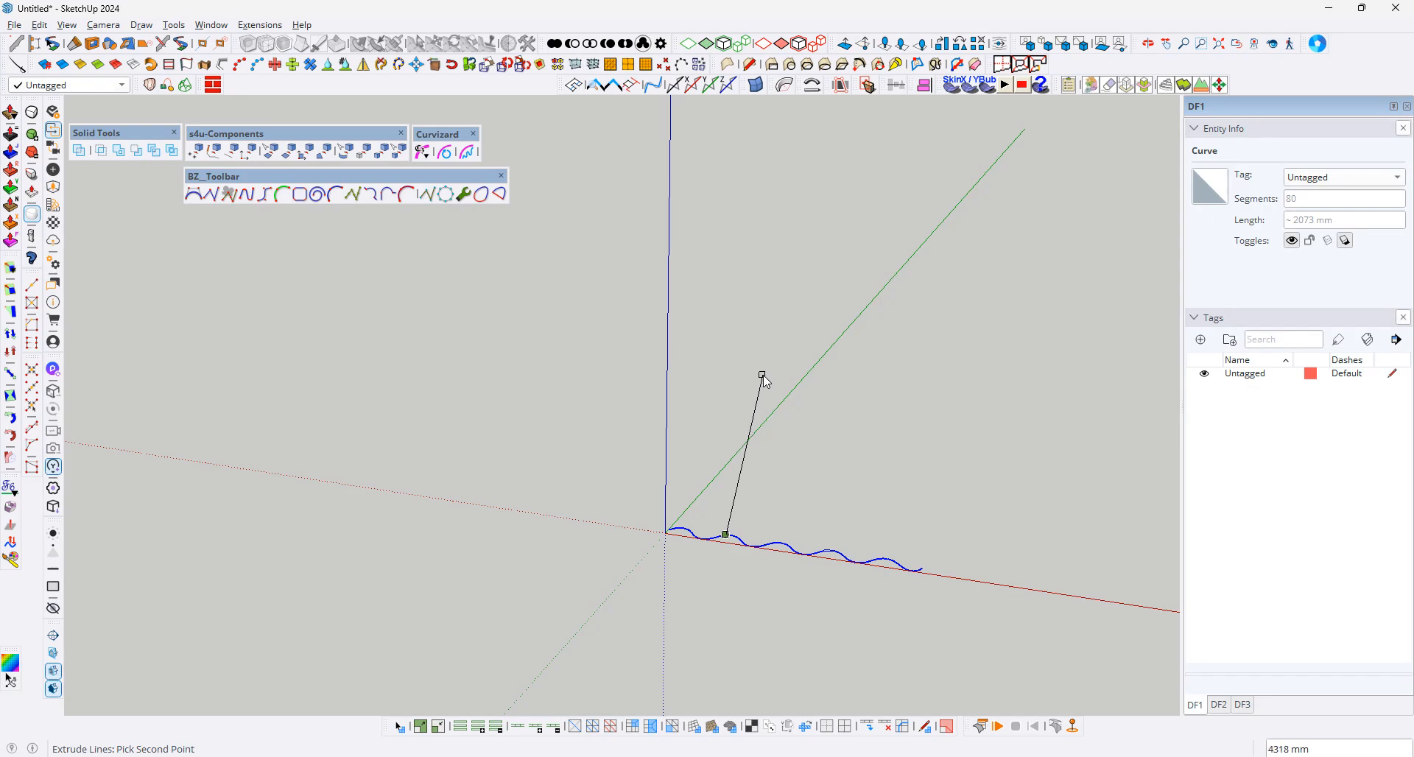
left_click(759, 379)
mouse_move(774, 392)
middle_mouse_down()
mouse_move(410, 246)
mouse_move(679, 398)
mouse_move(735, 536)
middle_mouse_up()
key("ctrl+z")
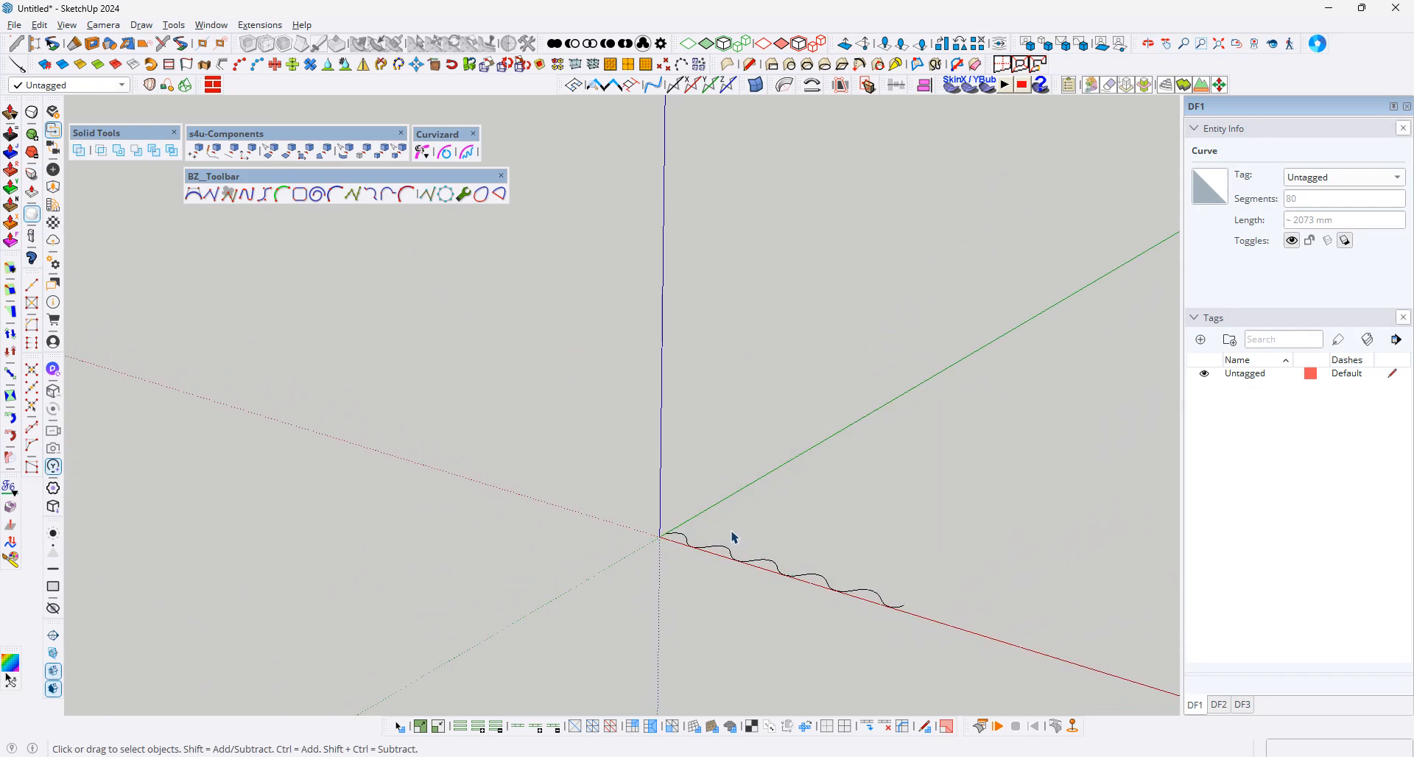
- Extrude the wavy curve vertically along the blue axis with Extrude Lines to form a tall wavy surface
left_click(189, 68)
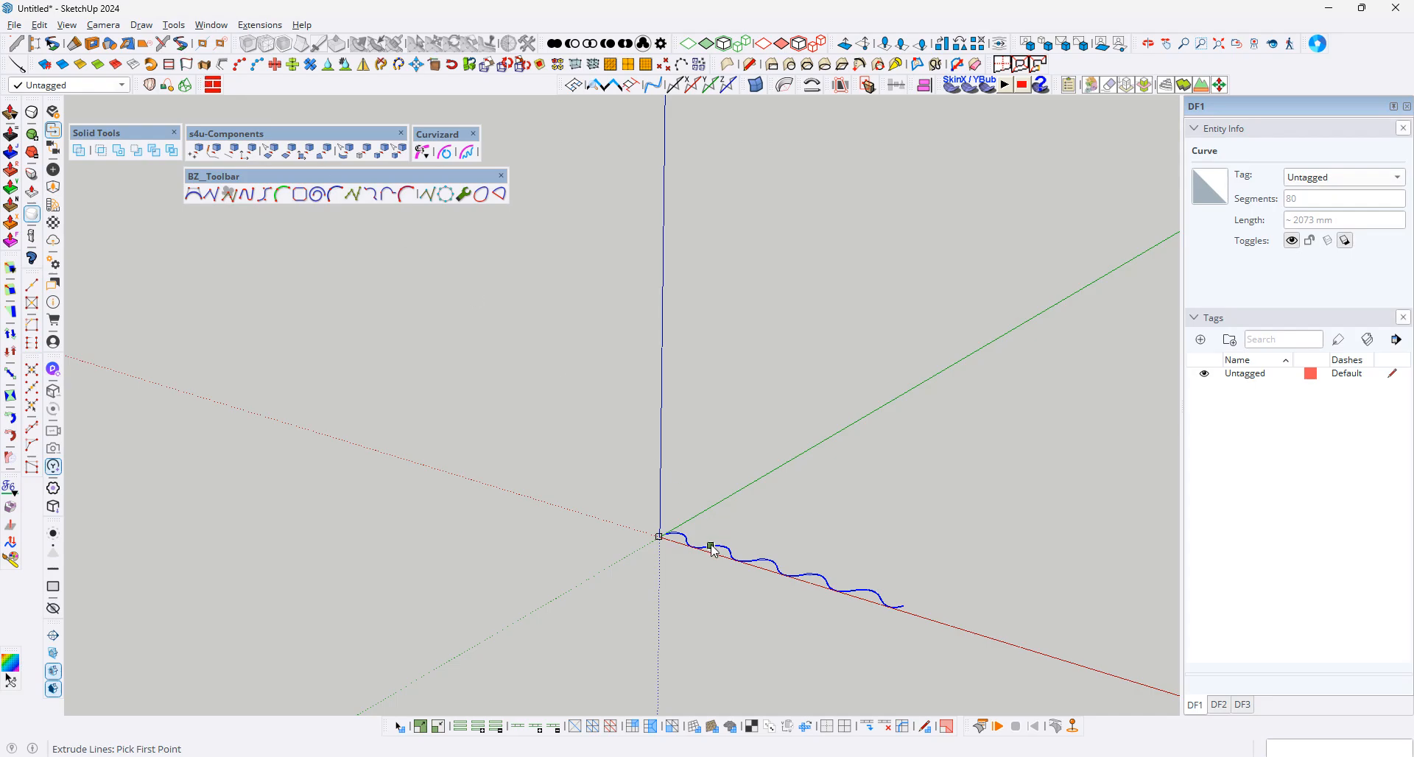
left_click(718, 228)
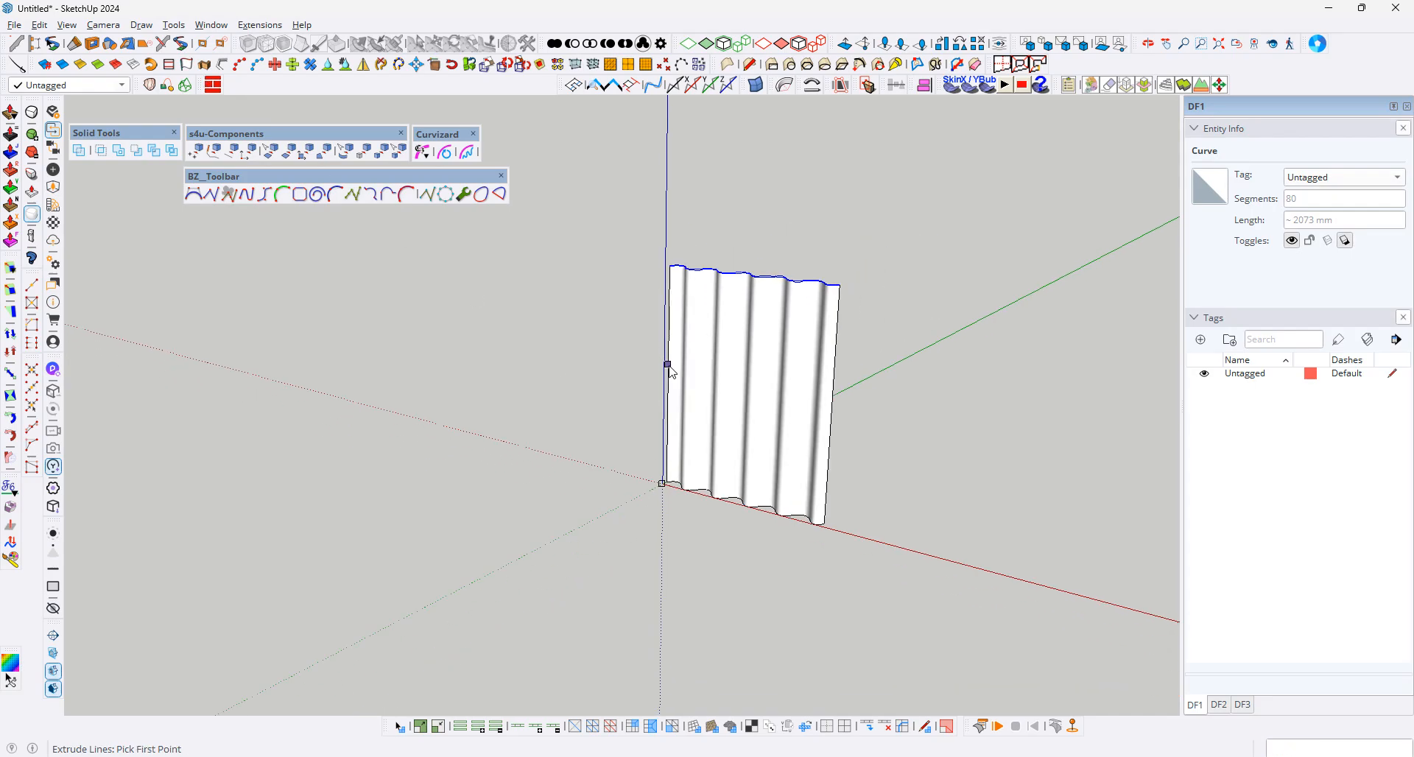
mouse_move(666, 366)
middle_mouse_down()
mouse_move(773, 407)
mouse_move(719, 404)
middle_mouse_up()
- Try moving the surface's top edge curve down about 1252 mm along the blue axis
left_click(674, 363)
left_click(682, 333, "shift")
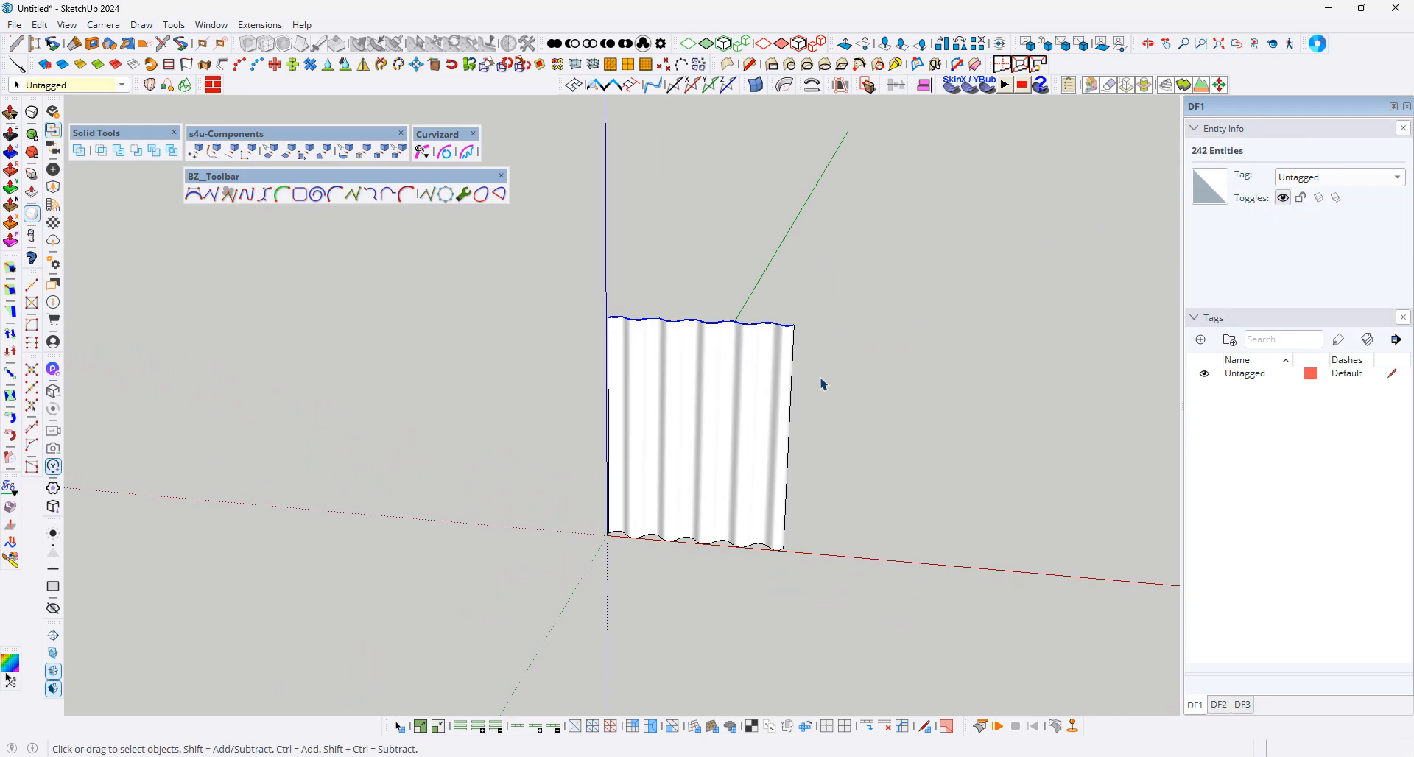
middle_click_drag(820, 385, 776, 293)
key("m")
left_click(844, 297)
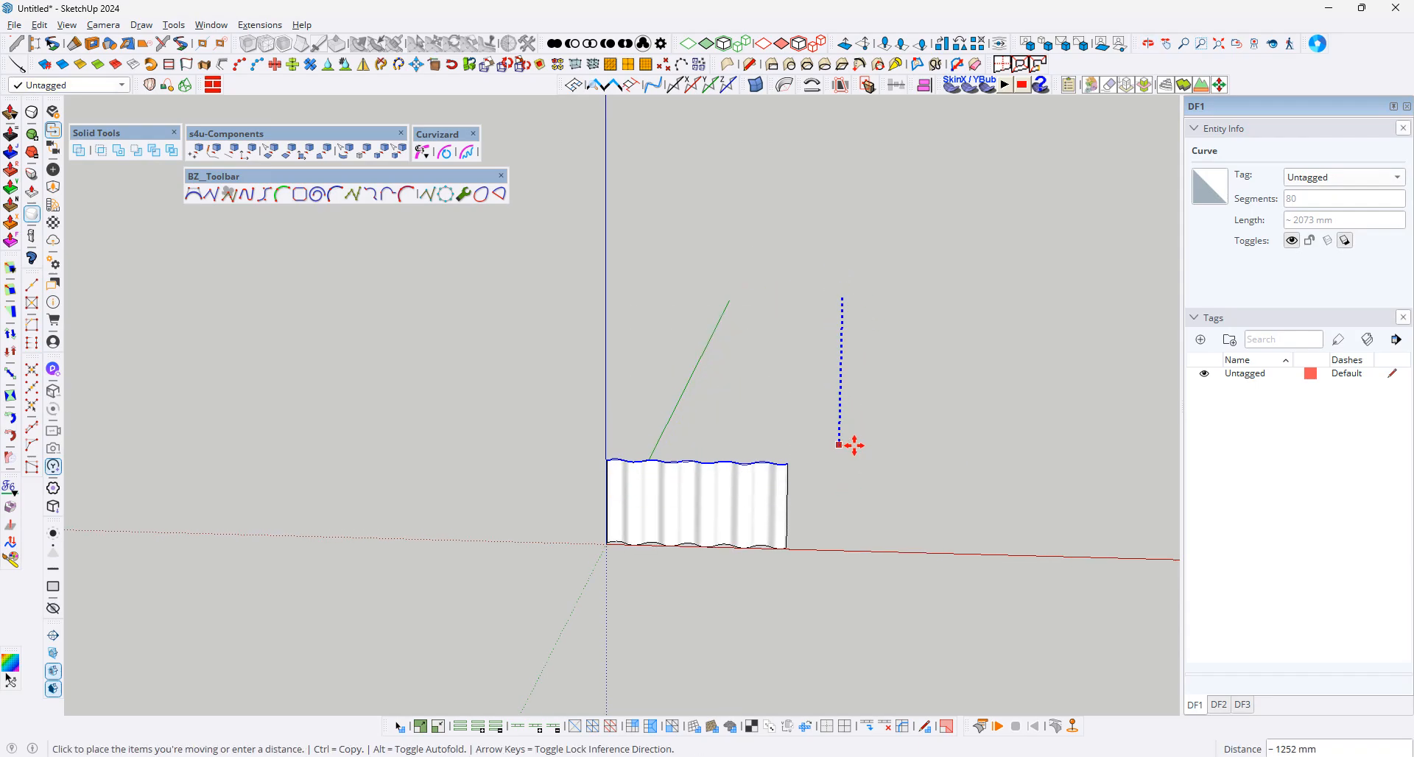
key("space")
- Select the entire wavy surface and adjust its height by scaling it along the blue axis
triple_click(736, 467)
key("s")
middle_click_drag(736, 401, 696, 315)
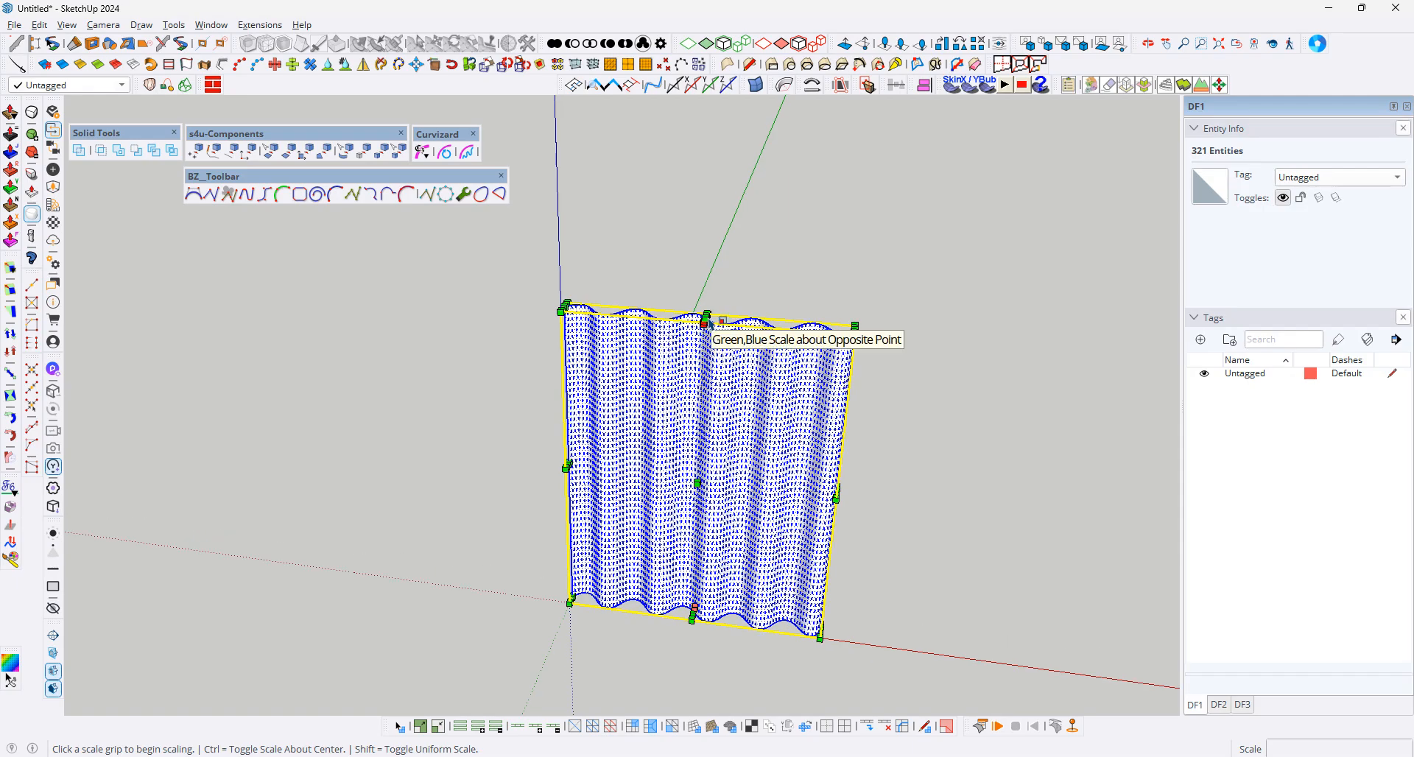
left_click(696, 316)
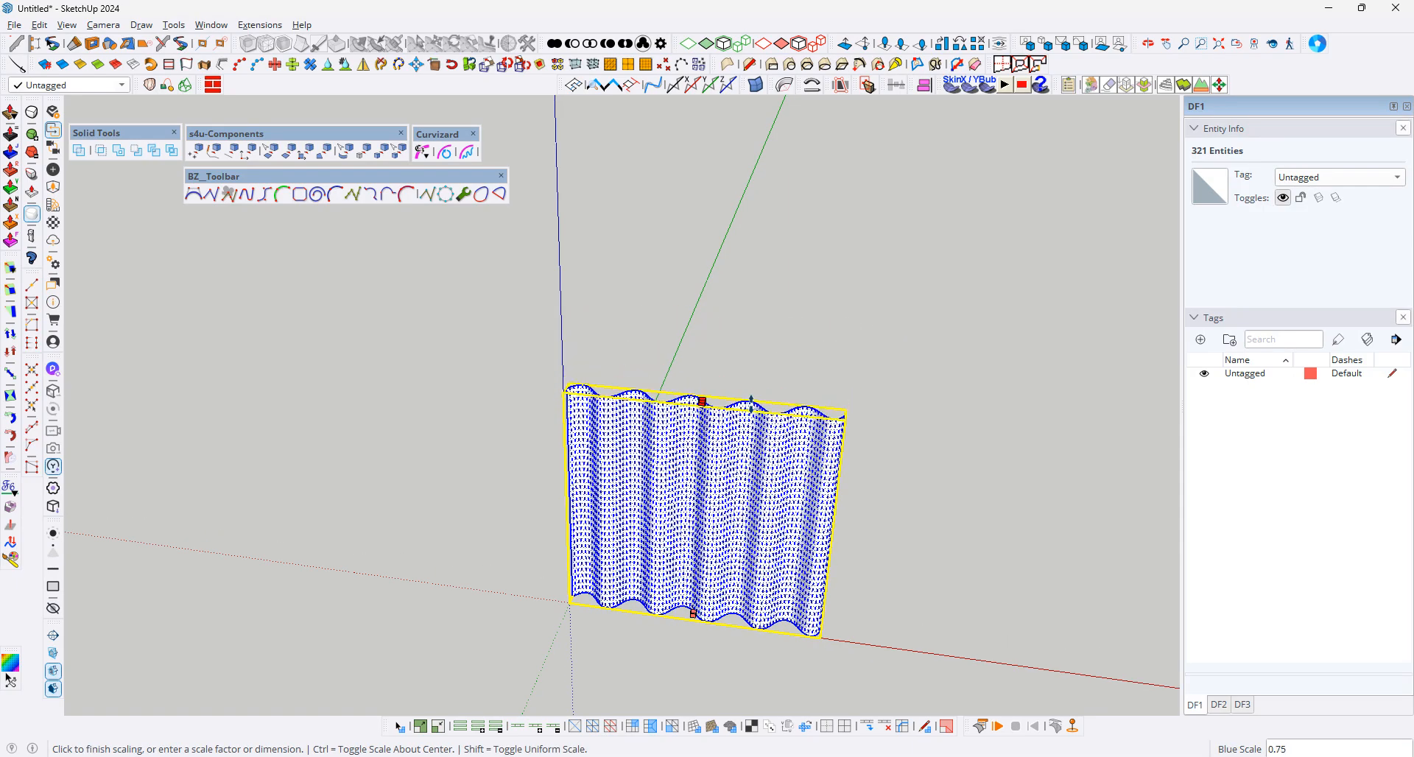
left_click(767, 299)
key("space")
left_click(913, 523)
middle_click_drag(913, 523, 431, 478)
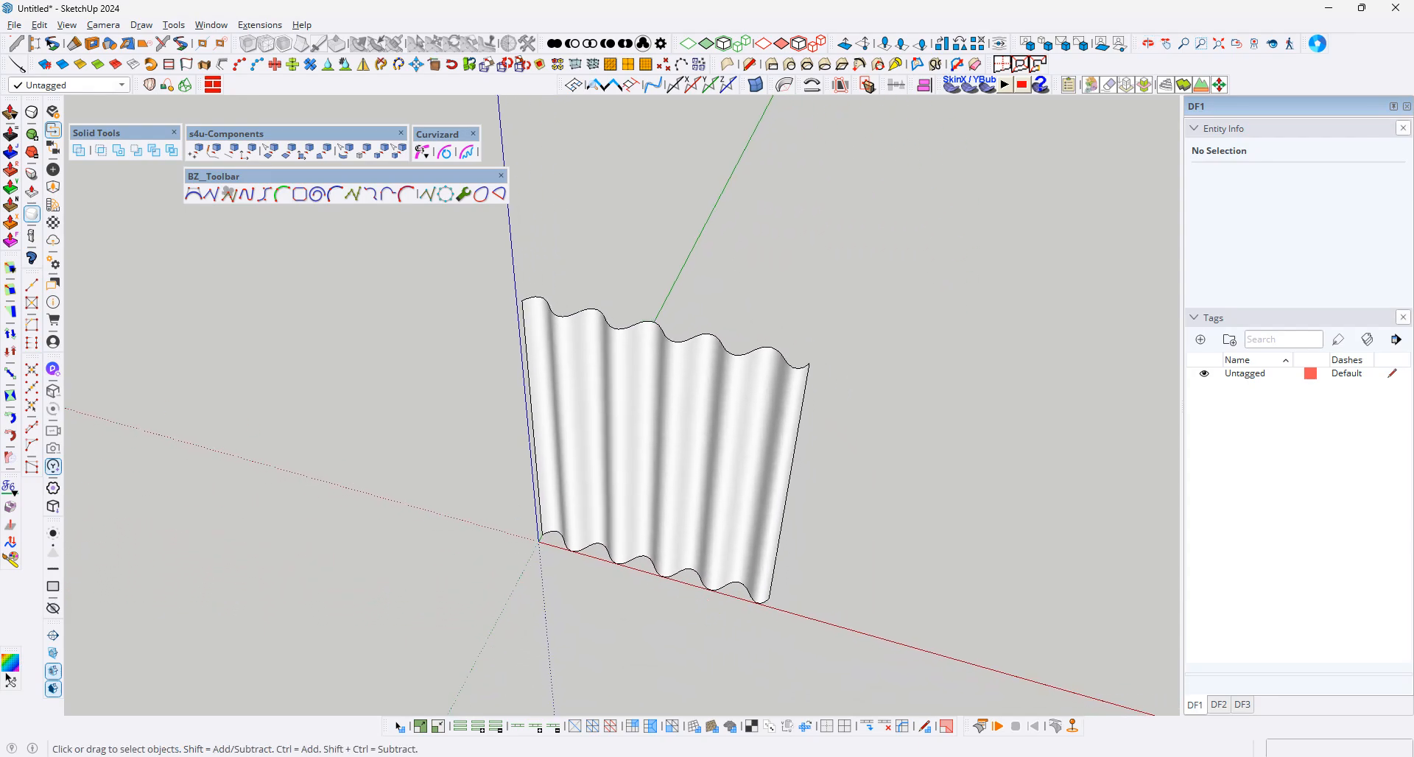
- Flatten the waves by scaling the entire surface about its center along the green axis
left_click(685, 445)
middle_click_drag(685, 445, 666, 553)
triple_click(659, 474)
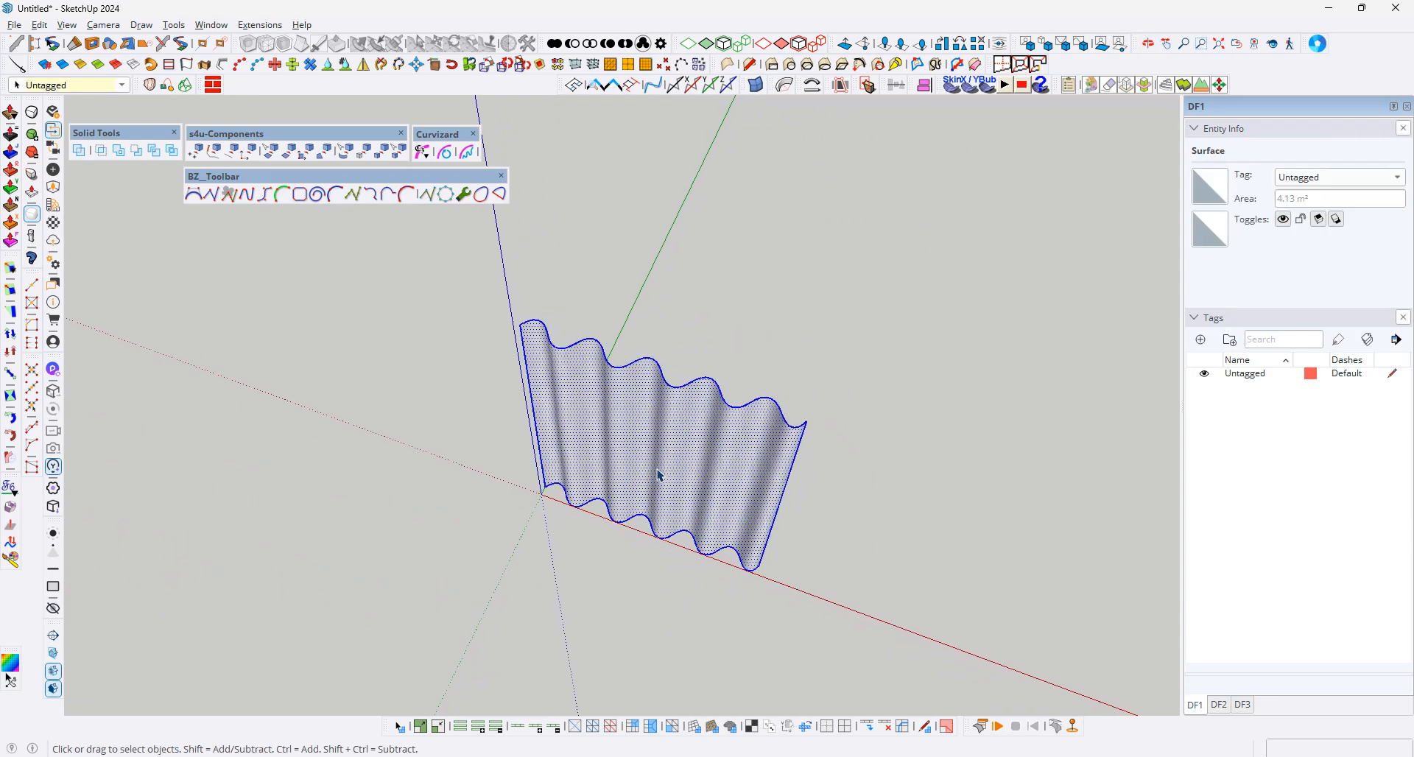
key("s")
scroll(658, 476, "up", 2)
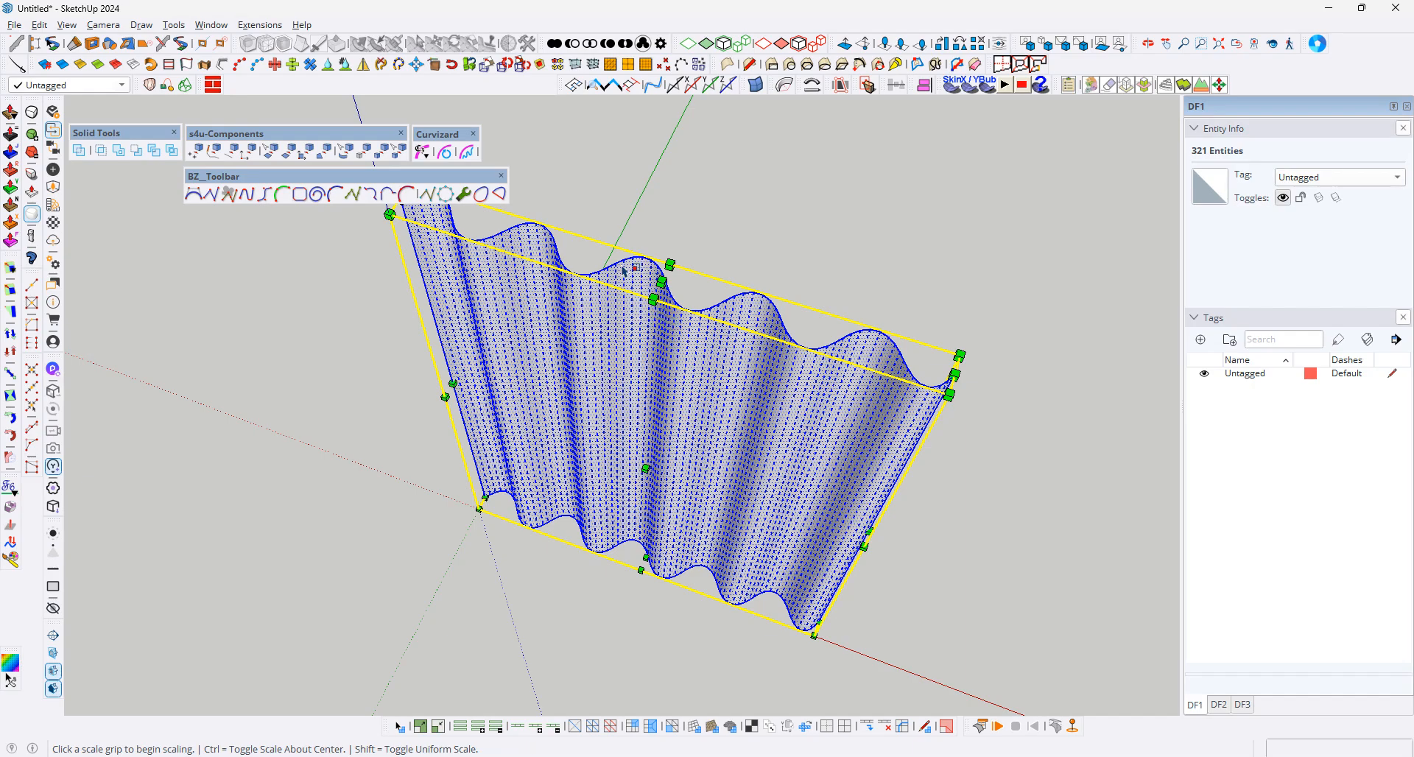
key("ctrl")
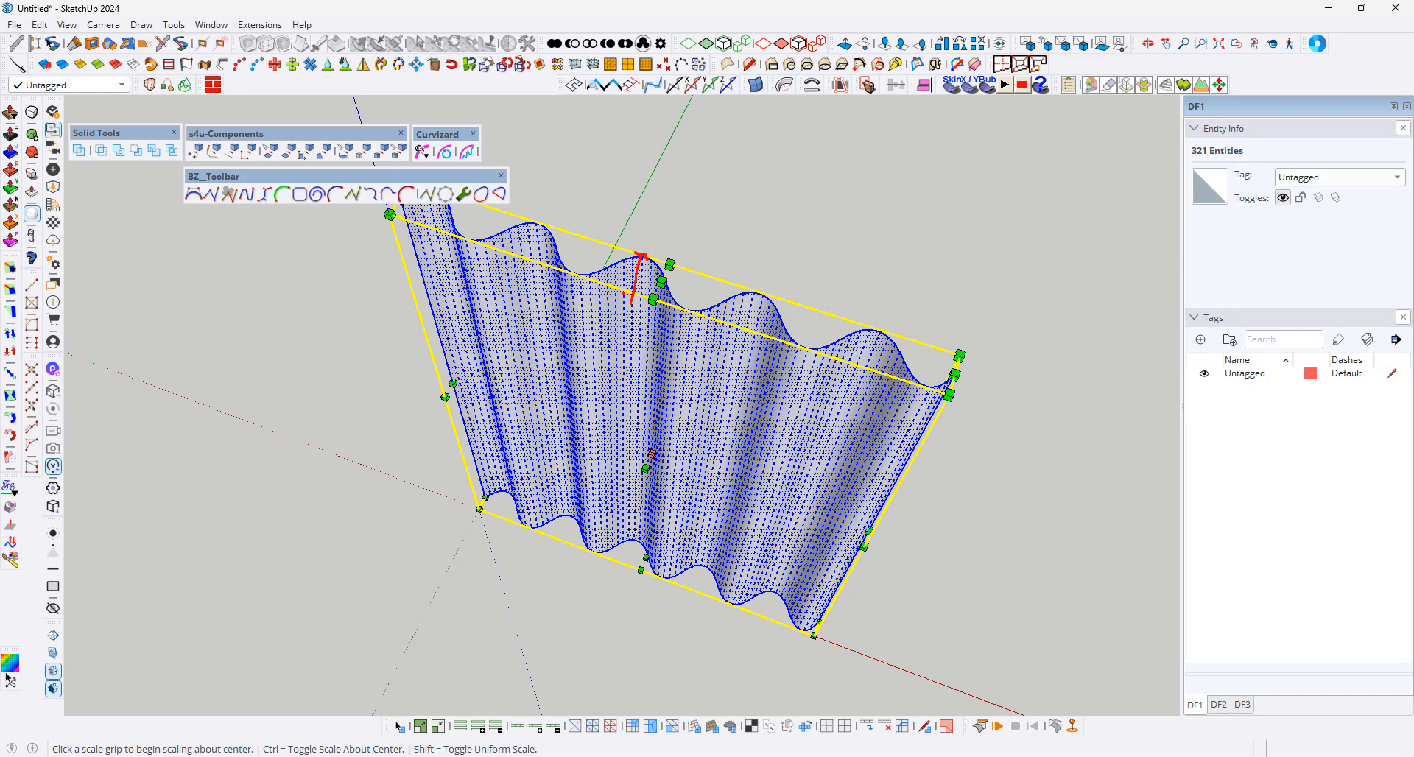
left_click(654, 299)
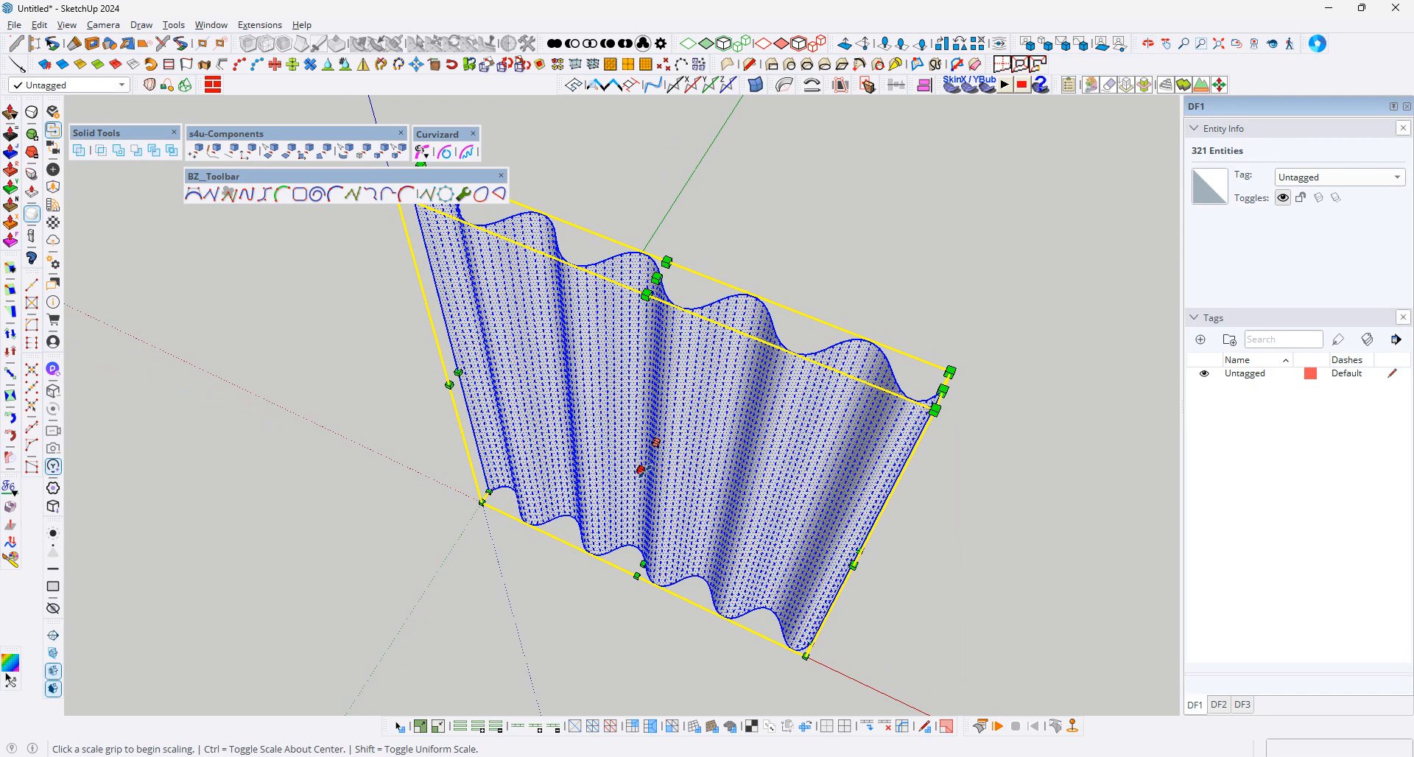
left_click(651, 450)
key("space")
left_click(555, 536)
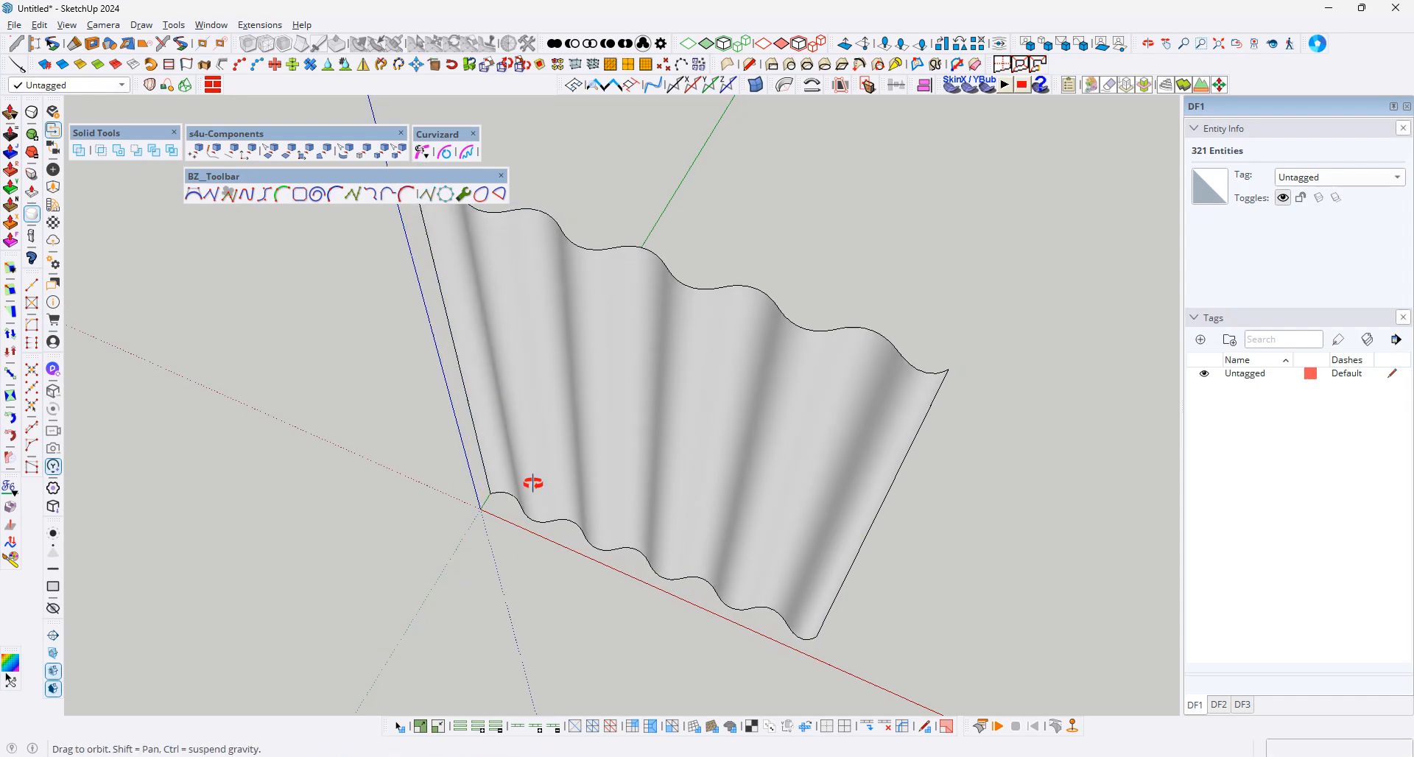
middle_click_drag(533, 480, 663, 378)
- Examine the s4u-Components toolbar and the selected wavy surface's soft segment edges
left_click(757, 420)
double_click(757, 420)
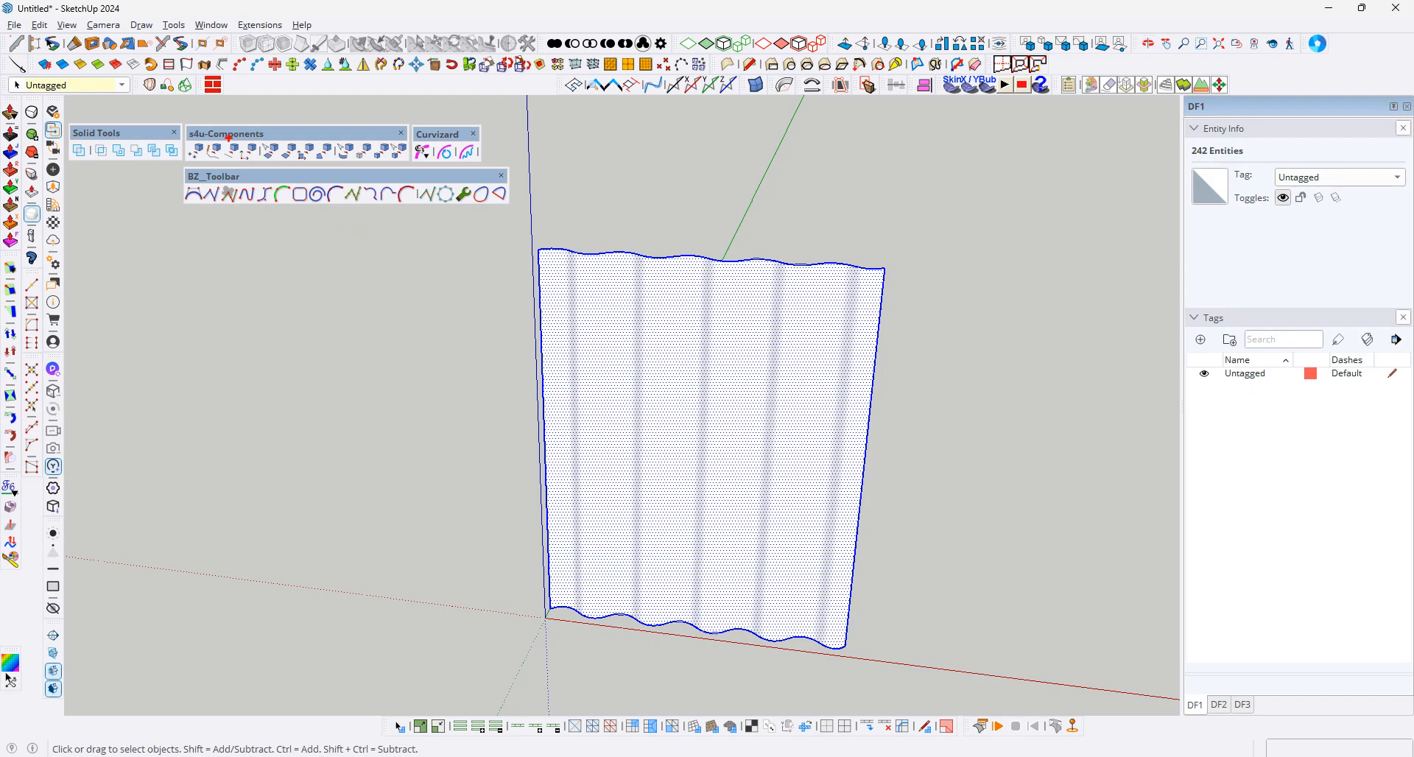
left_click_drag(185, 124, 407, 161)
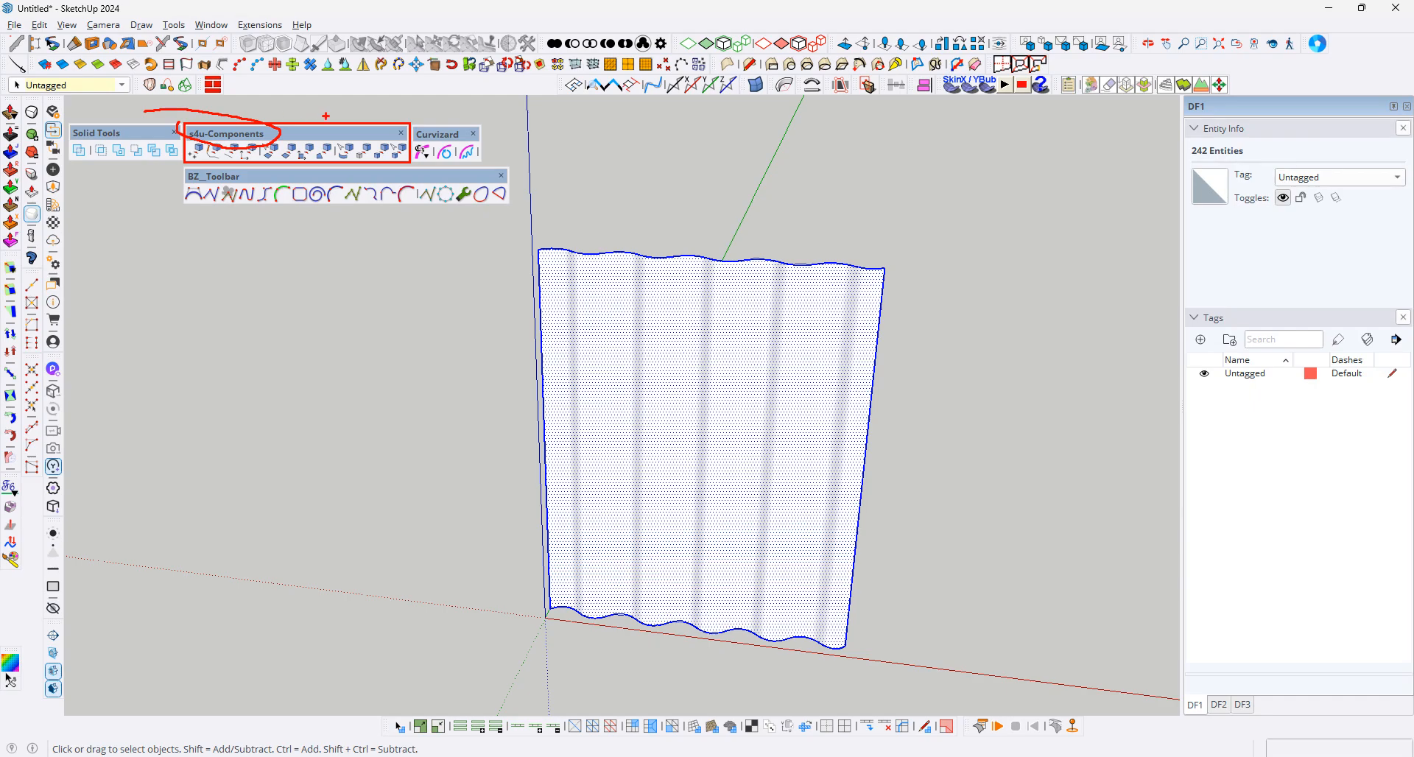
key("Escape")
scroll(627, 319, "down", 1)
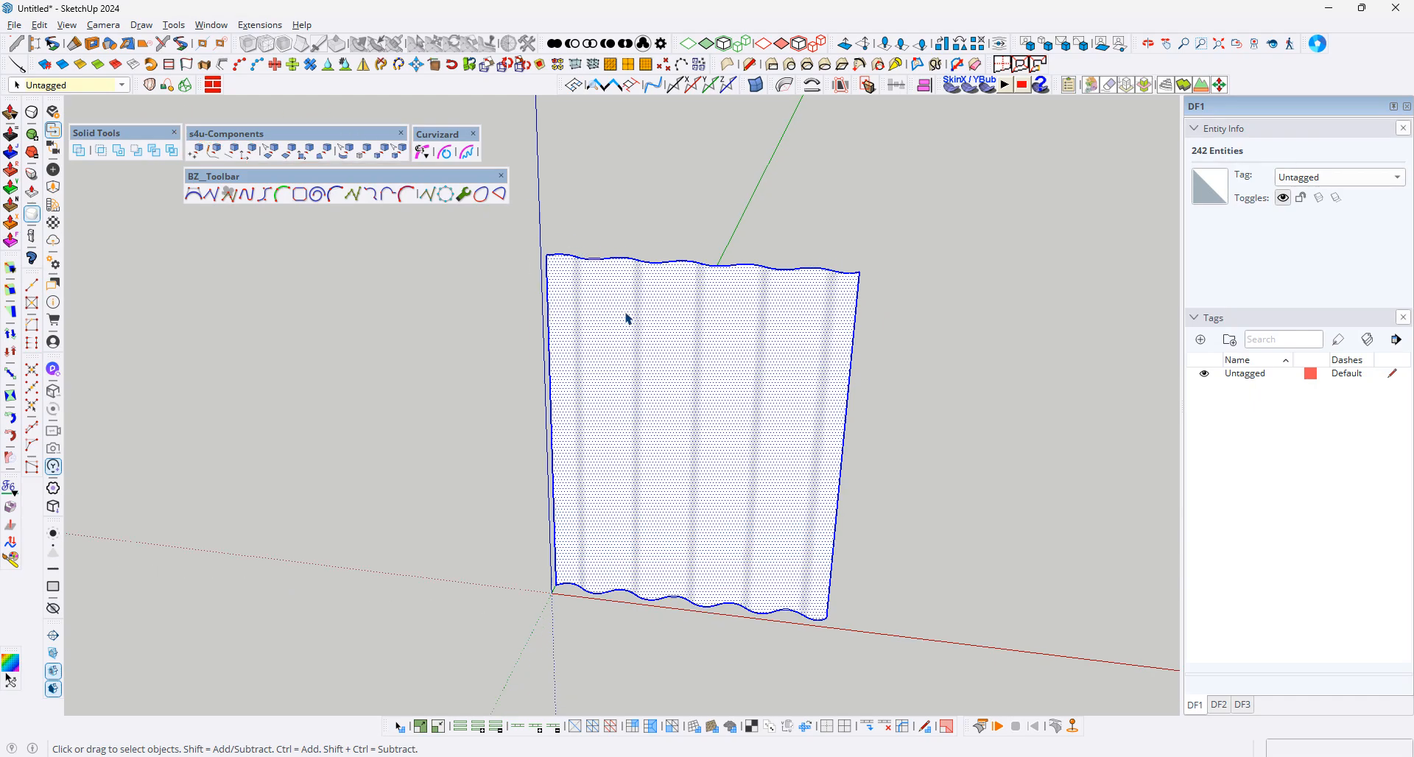
triple_click(627, 318)
scroll(625, 316, "up", 3)
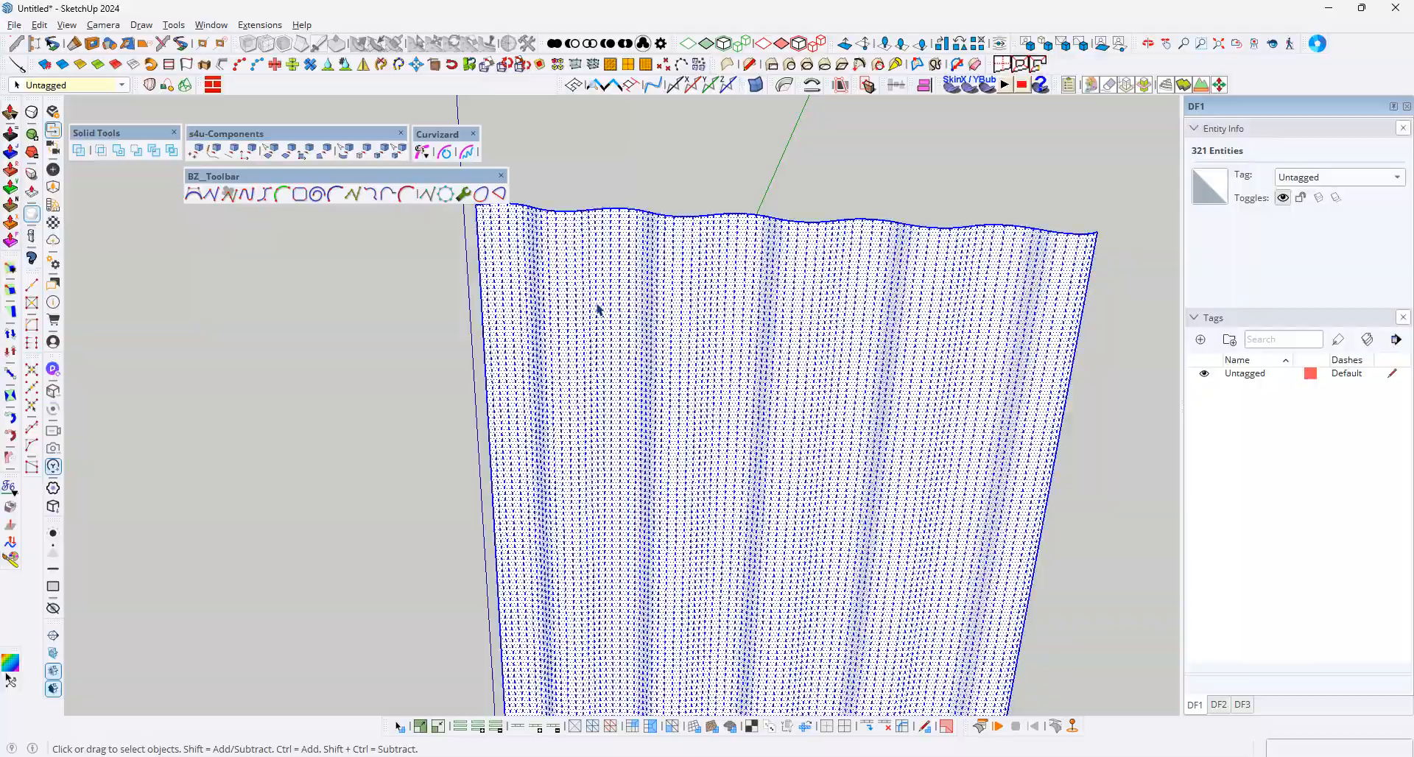
middle_click_drag(600, 310, 712, 273)
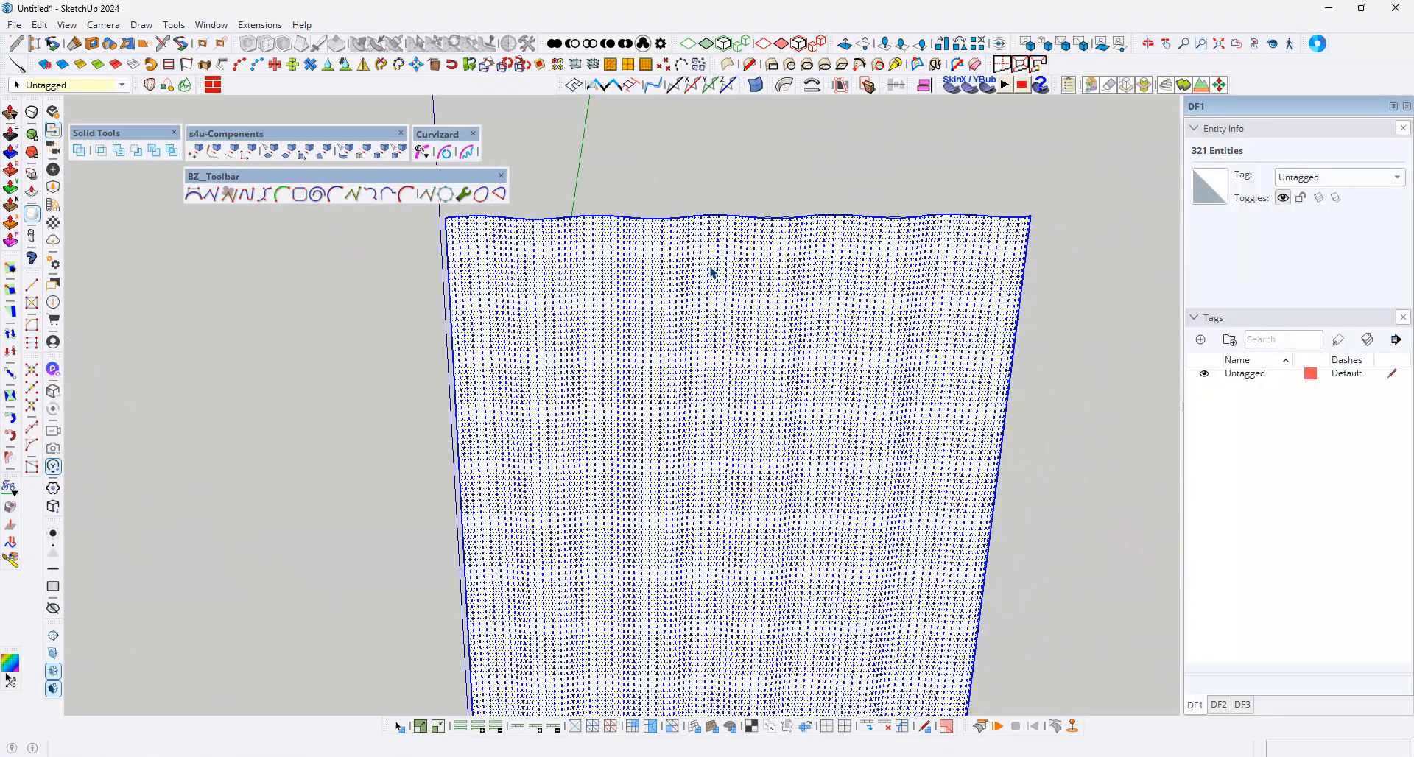
scroll(712, 272, "down", 2)
- Turn the wavy surface's soft segment edges into hard visible edges with Smooth to Quadrants
left_click(669, 325)
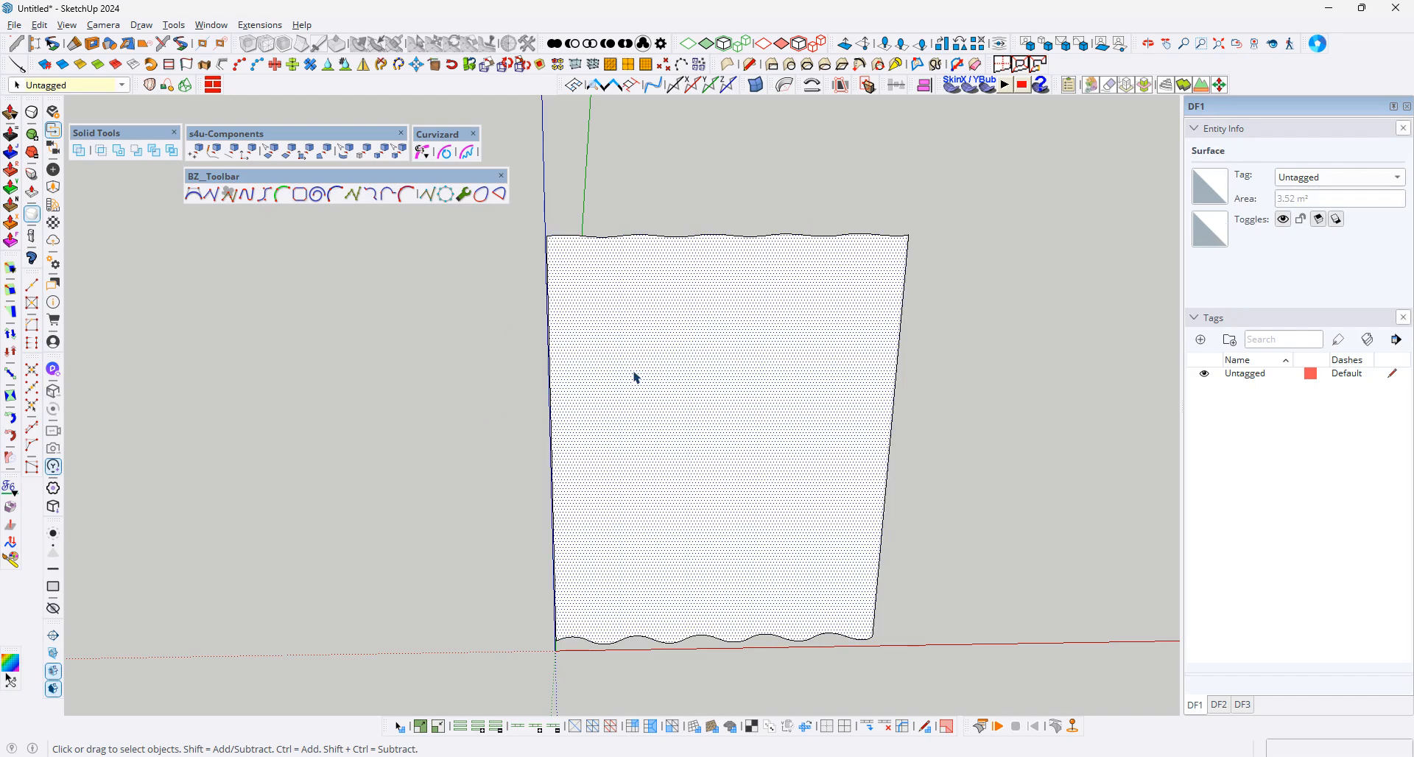
middle_click_drag(710, 337, 599, 473)
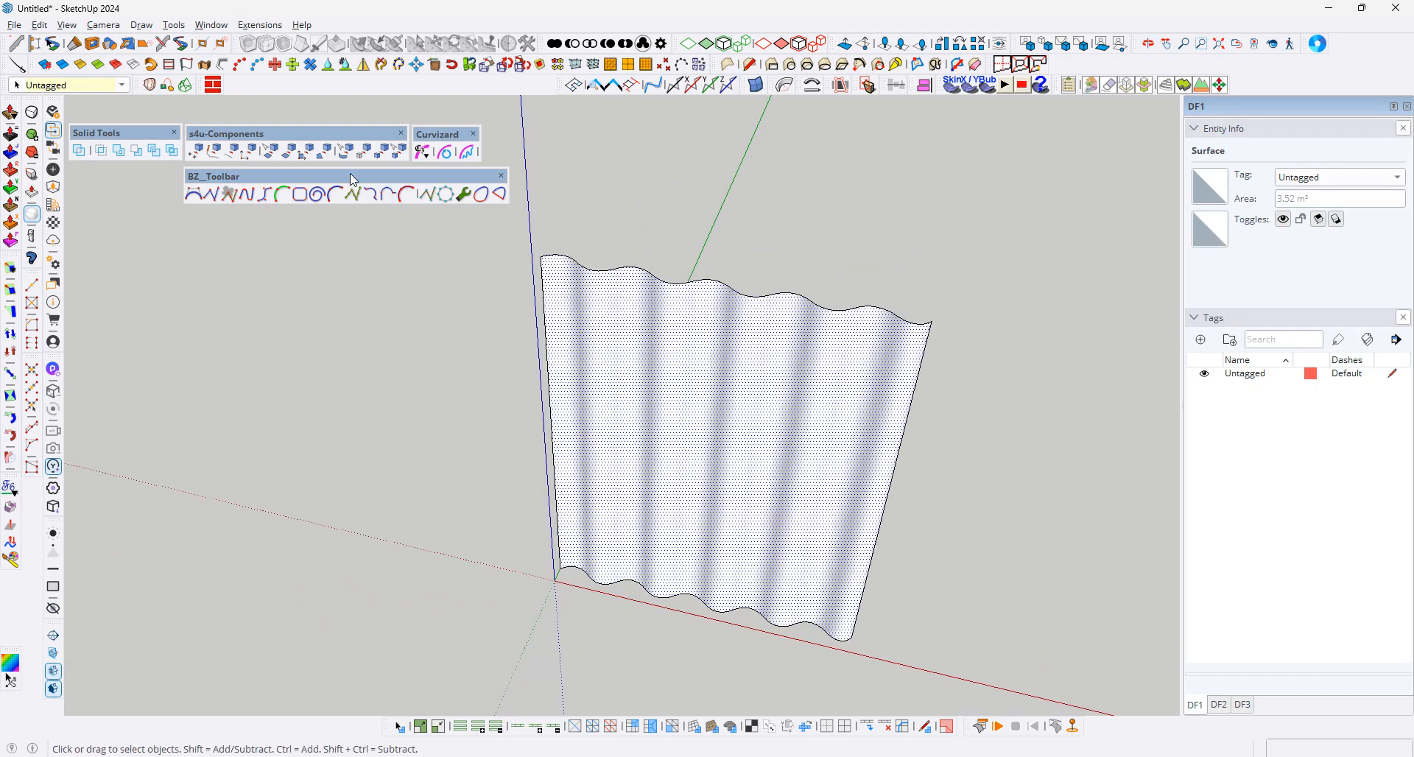
scroll(667, 319, "up", 2)
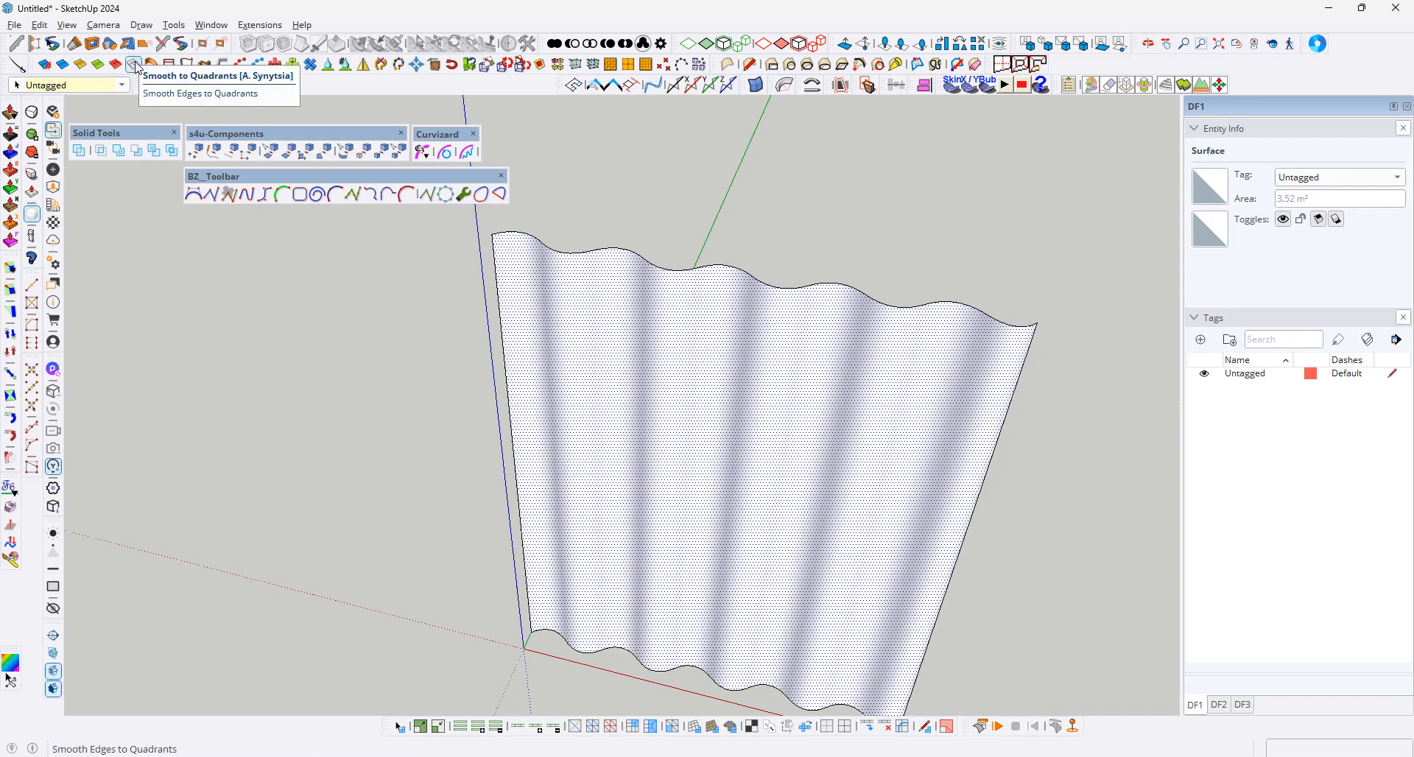
left_click(137, 68)
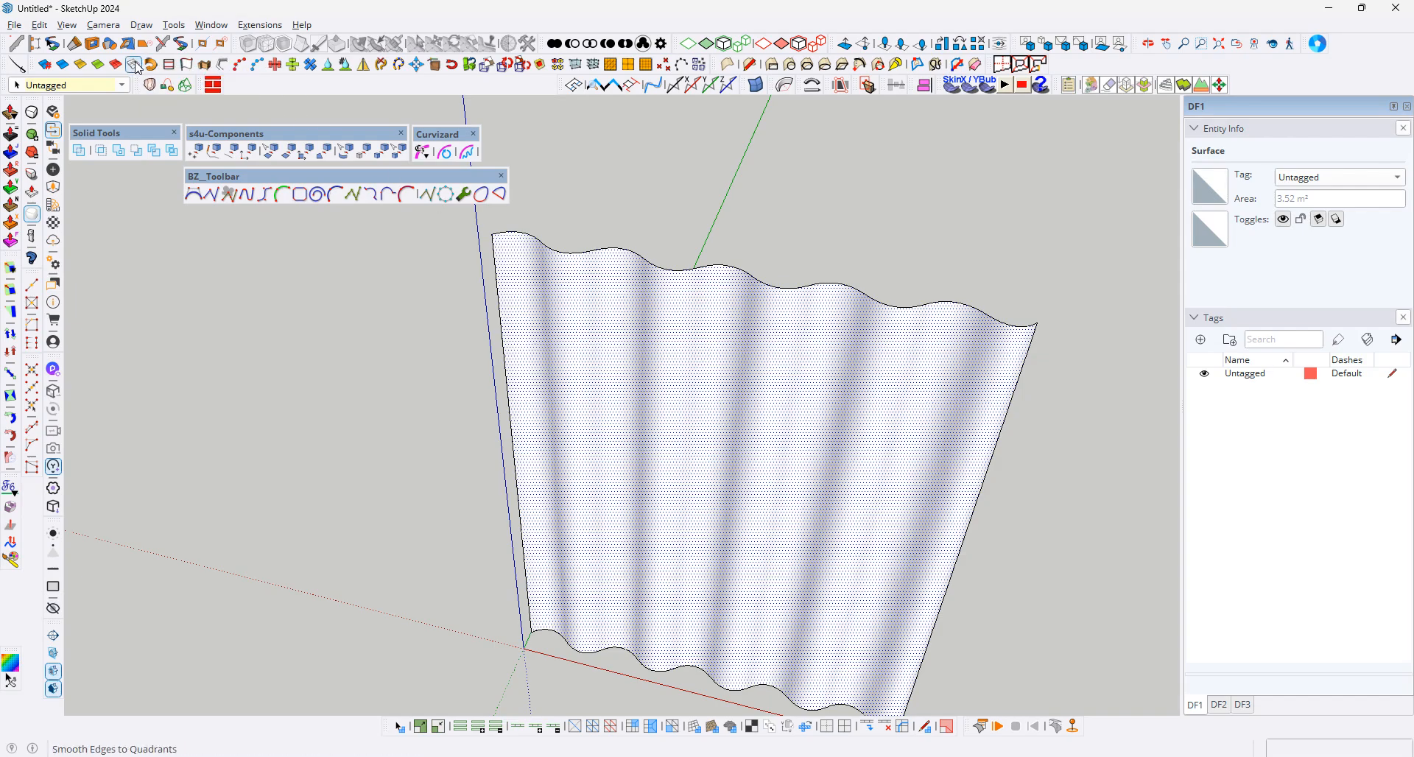
scroll(599, 278, "up", 3)
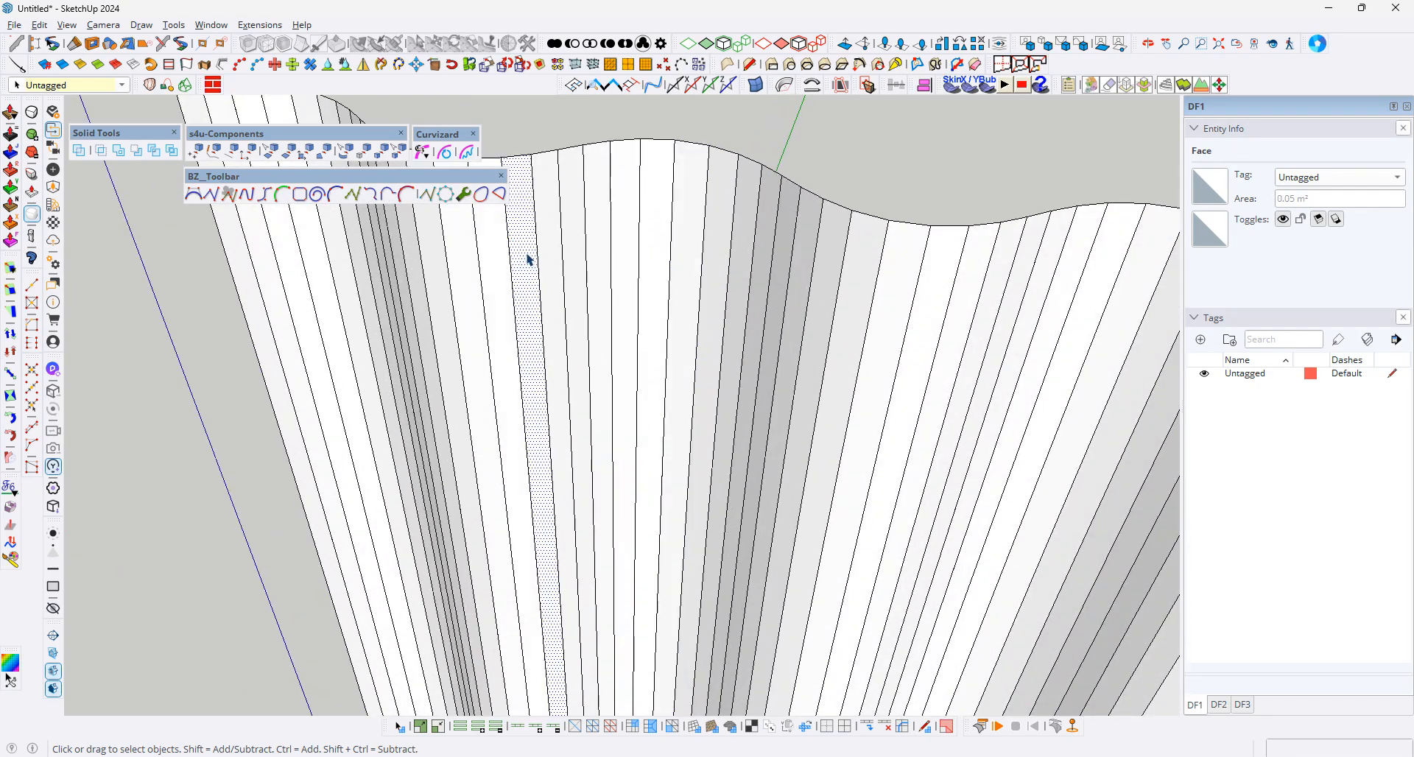
- Select all the geometry of the wavy surface and explode its curves into individual edges
left_click(668, 269)
mouse_move(748, 277)
middle_mouse_down()
mouse_move(954, 116)
mouse_move(666, 315)
mouse_move(736, 161)
mouse_move(625, 328)
middle_mouse_up()
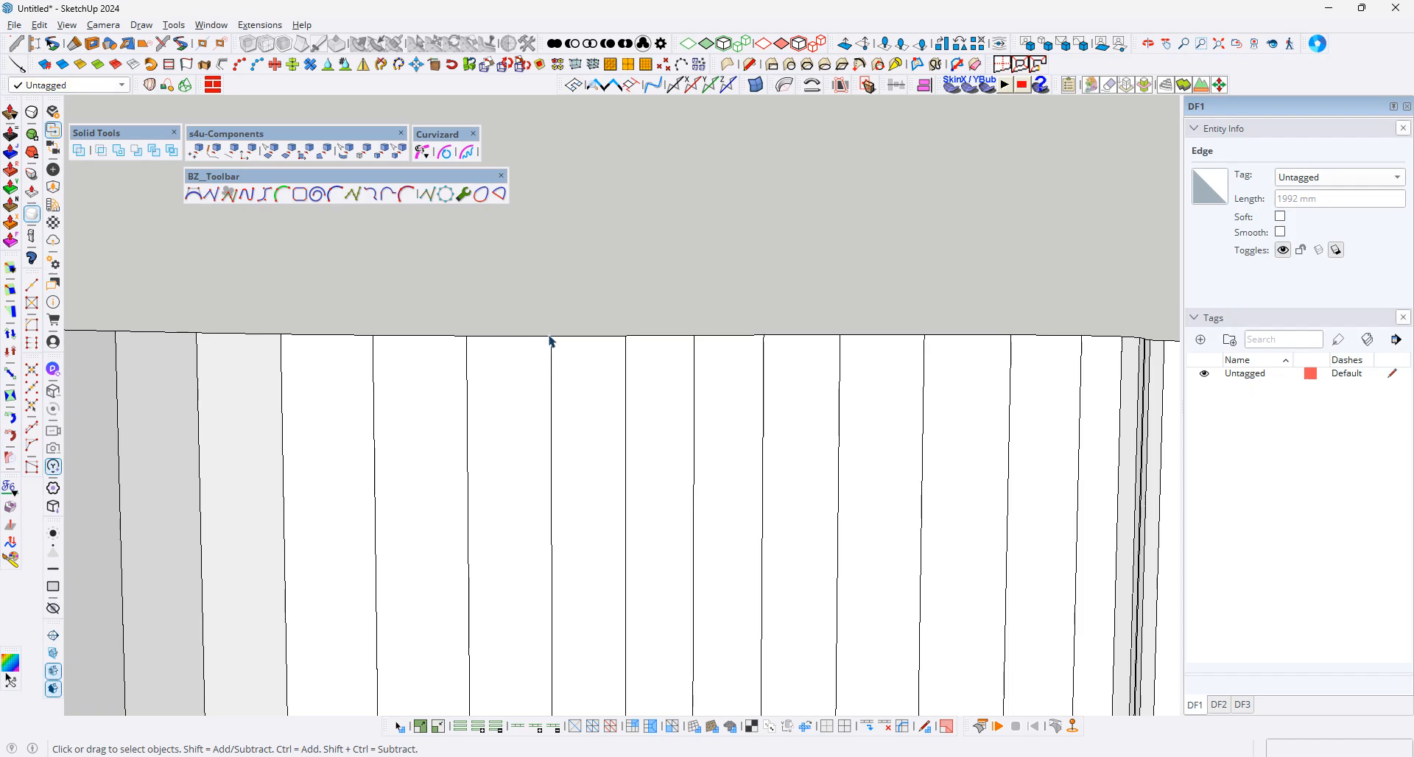
left_click(553, 337)
left_click(467, 318)
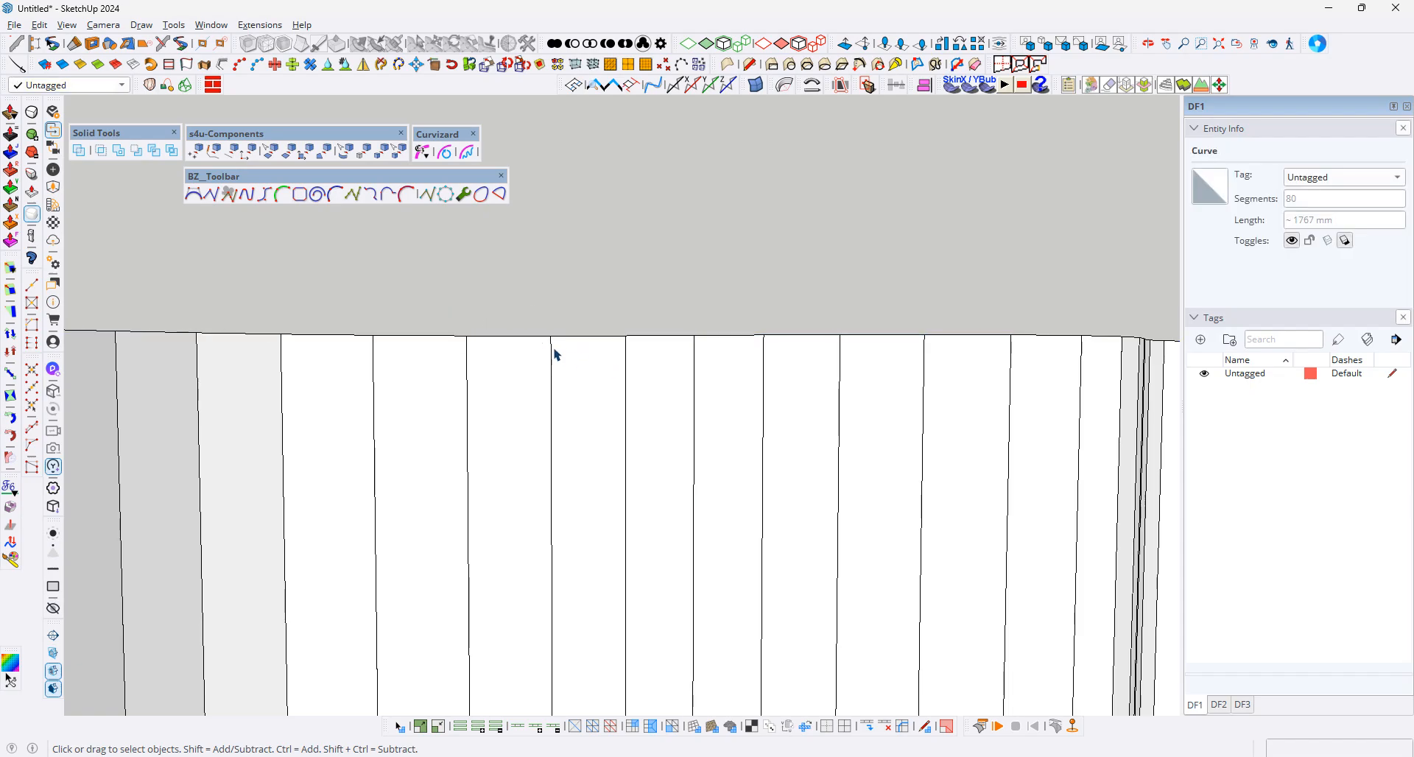
left_click(537, 344)
key("ctrl+a")
left_click(378, 66)
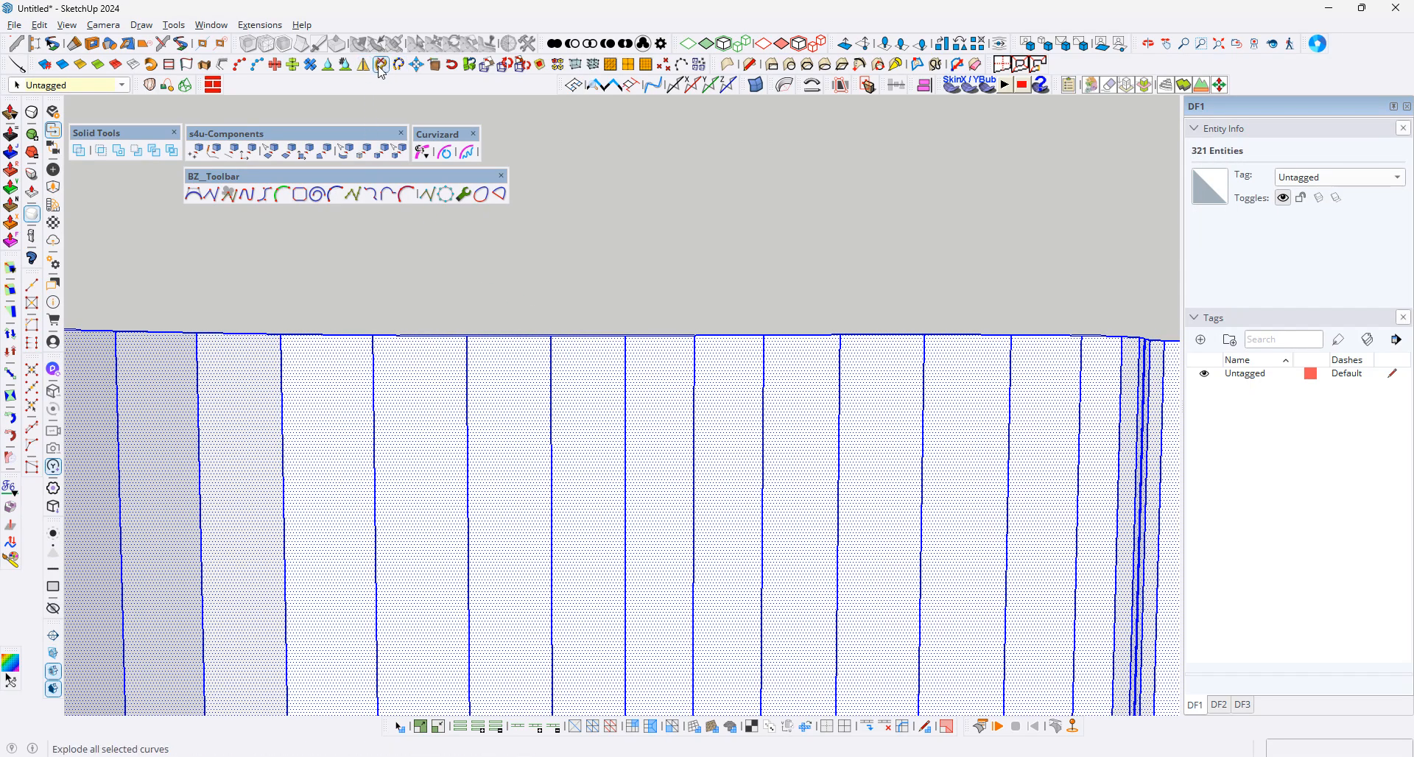
- Check the lengths of neighboring individual edges along the top of the wavy surface
left_click(535, 338)
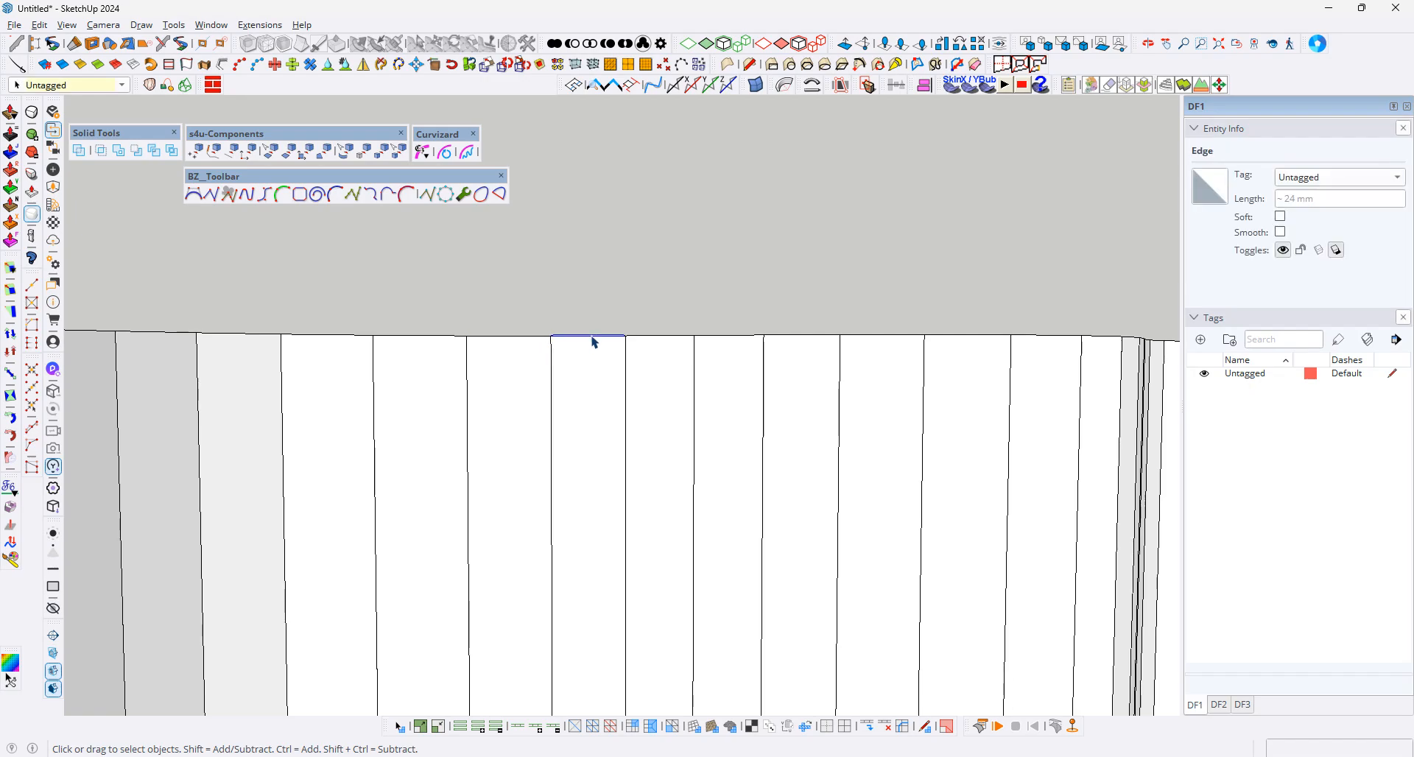
left_click(520, 343)
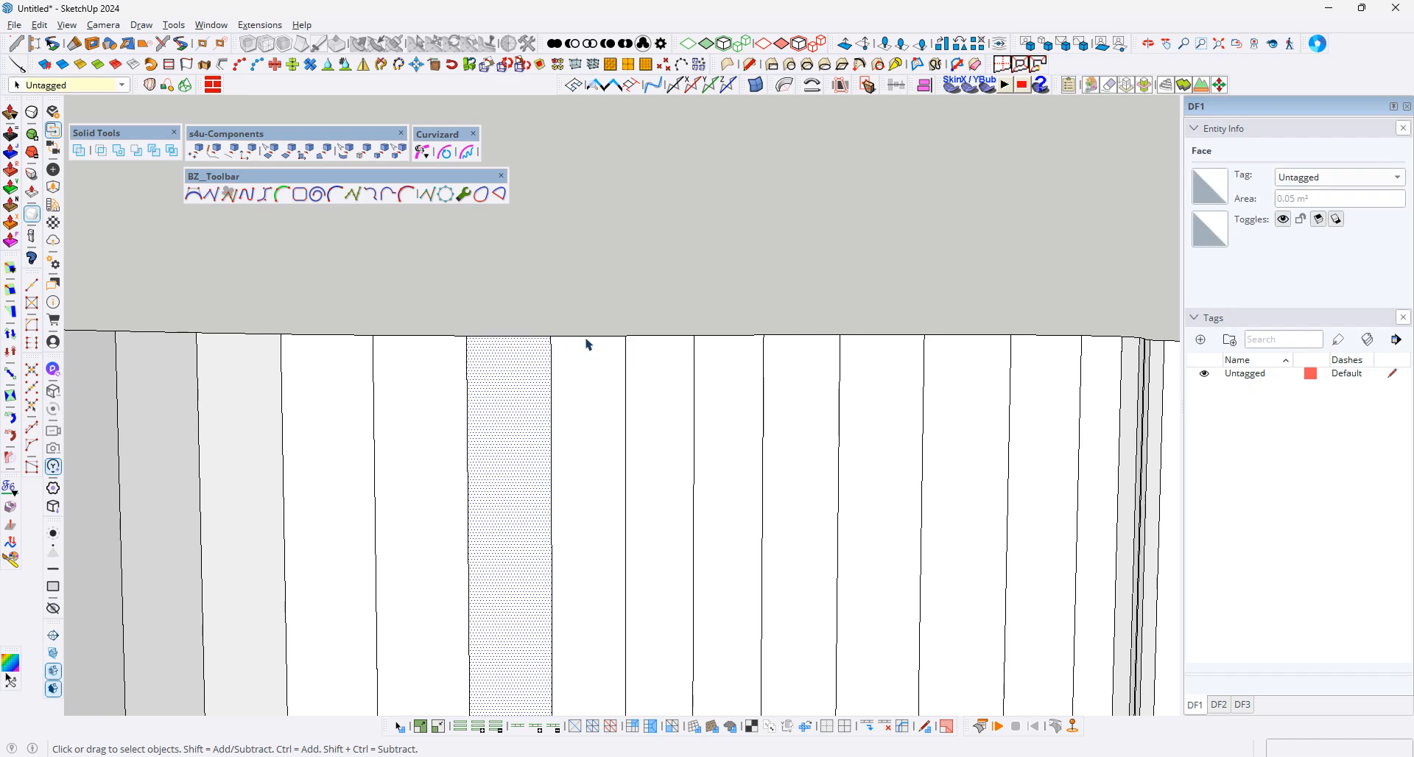
left_click(587, 337)
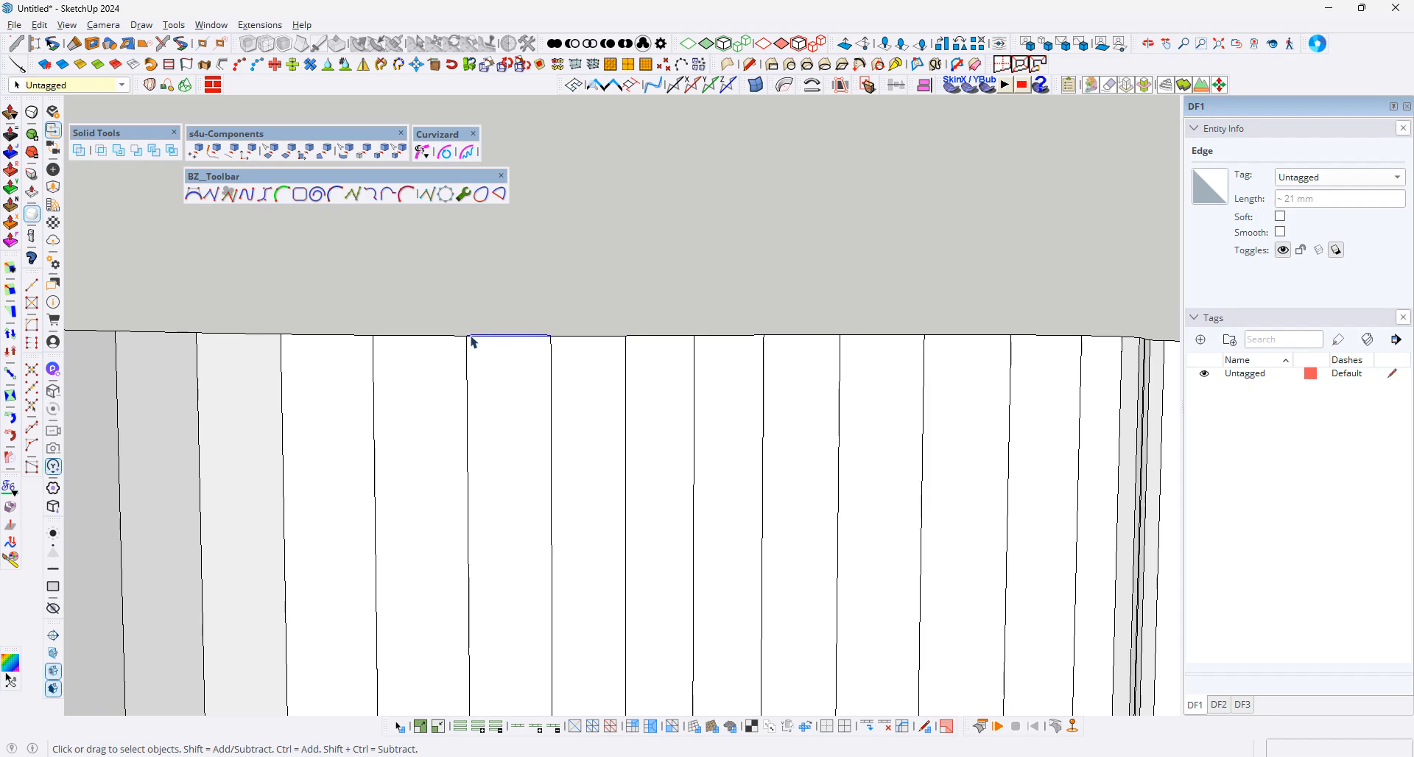
left_click(737, 346)
- Select all the wavy surface's geometry and convert its strip faces into linked components with s4u-Components
mouse_move(744, 347)
middle_mouse_down()
mouse_move(748, 373)
mouse_move(698, 391)
mouse_move(747, 519)
mouse_move(672, 452)
mouse_move(420, 369)
mouse_move(616, 366)
mouse_move(941, 412)
mouse_move(982, 479)
mouse_move(852, 581)
mouse_move(622, 470)
mouse_move(584, 348)
mouse_move(672, 537)
mouse_move(521, 385)
mouse_move(506, 511)
mouse_move(516, 703)
mouse_move(495, 373)
mouse_move(530, 306)
mouse_move(565, 303)
middle_mouse_up()
scroll(447, 318, "up", 1)
triple_click(447, 318)
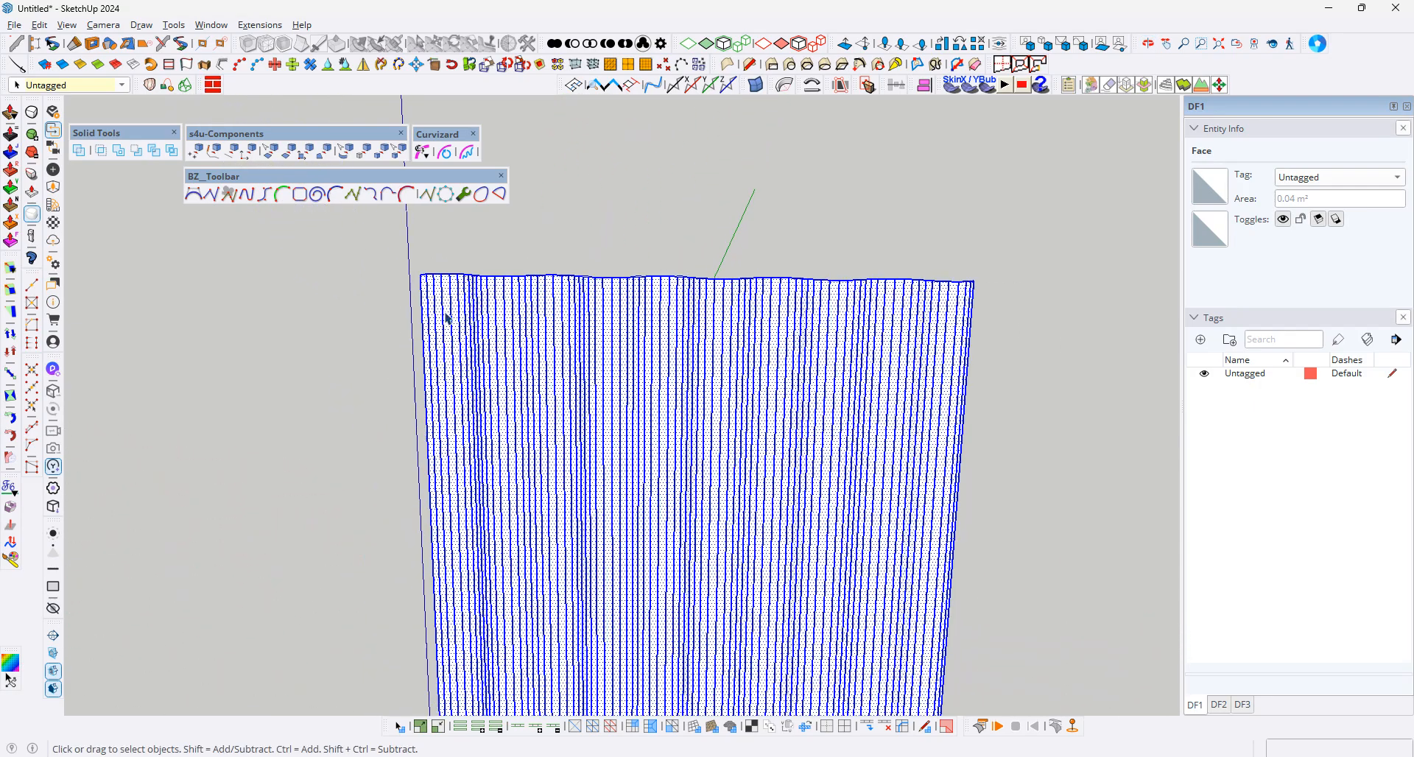
scroll(429, 274, "up", 5)
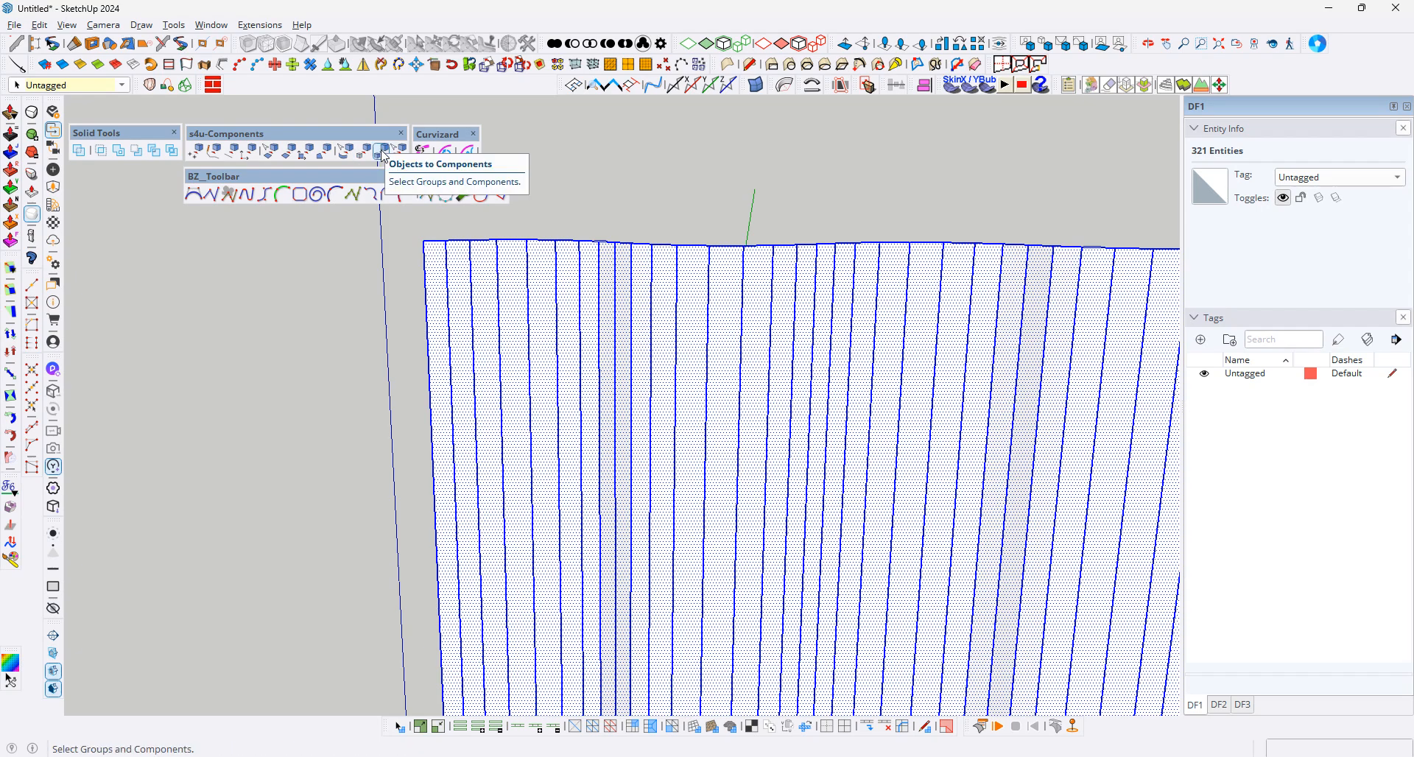
left_click(325, 162)
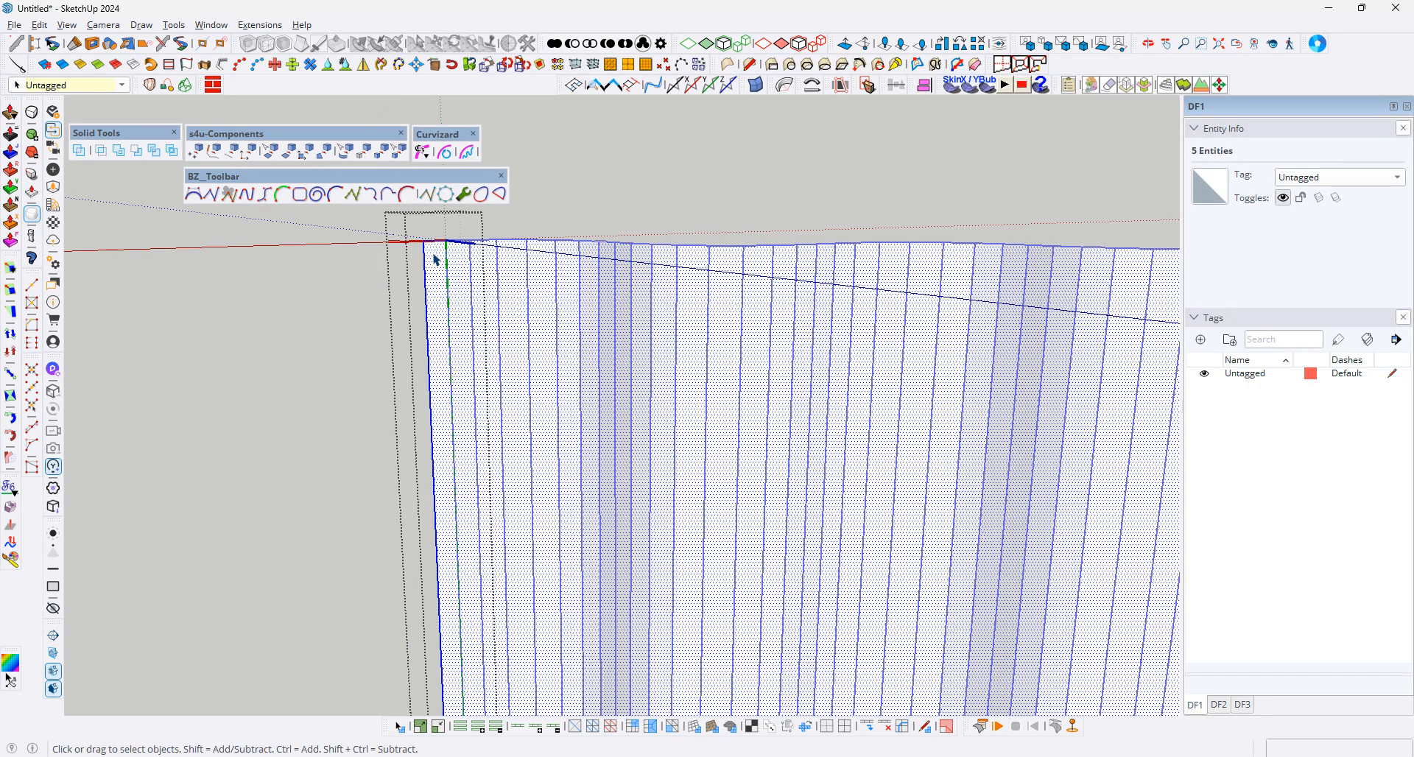
scroll(600, 304, "down", 3)
mouse_move(600, 305)
middle_mouse_down()
mouse_move(705, 502)
mouse_move(762, 571)
middle_mouse_up()
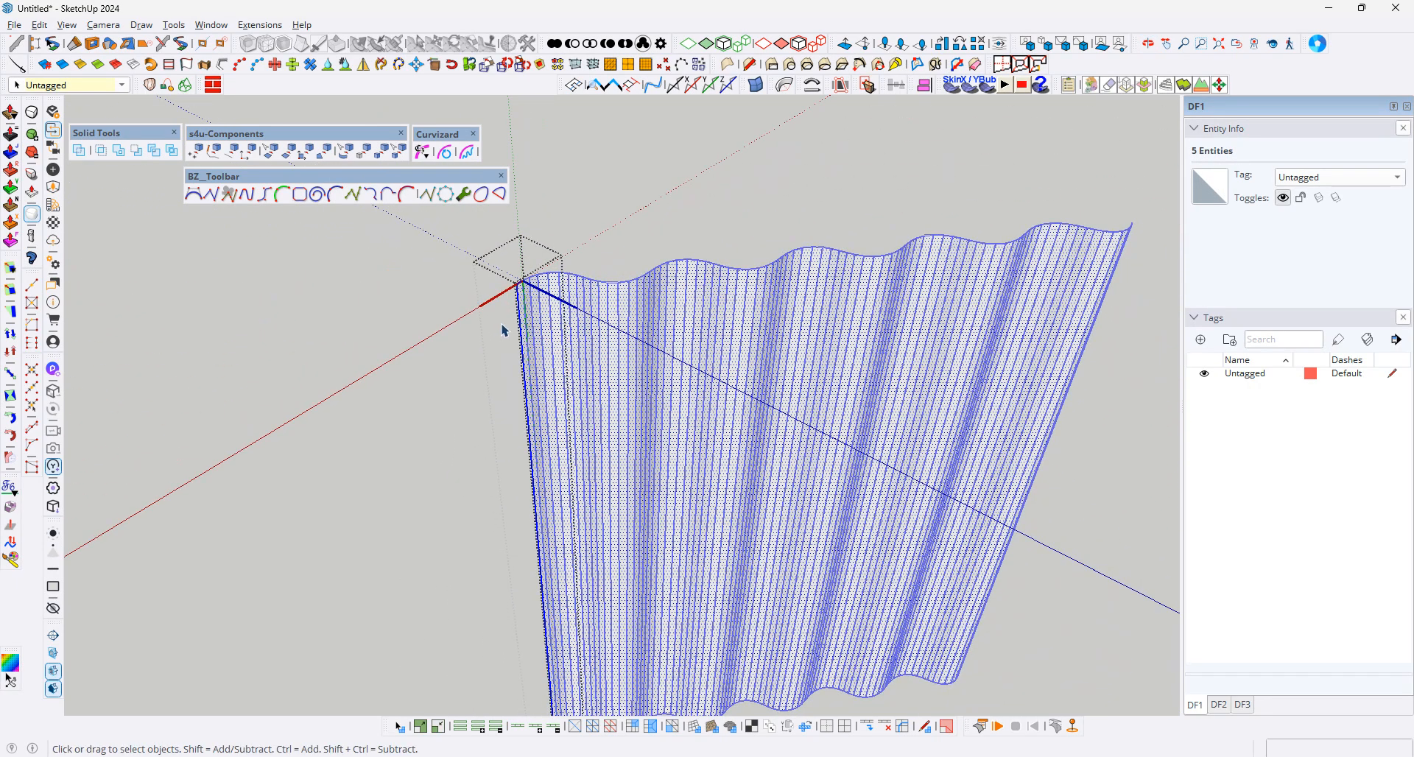
key("m")
left_click(491, 325)
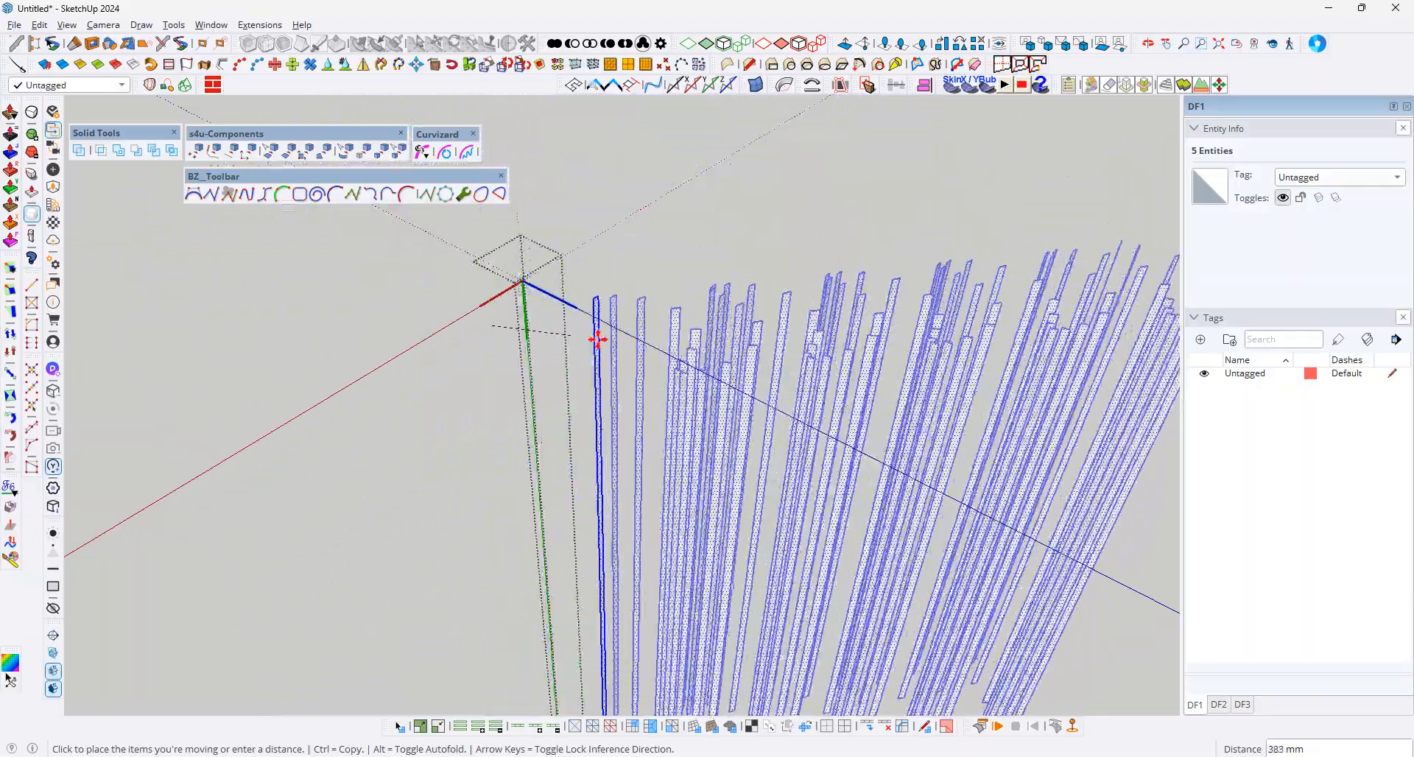
key("space")
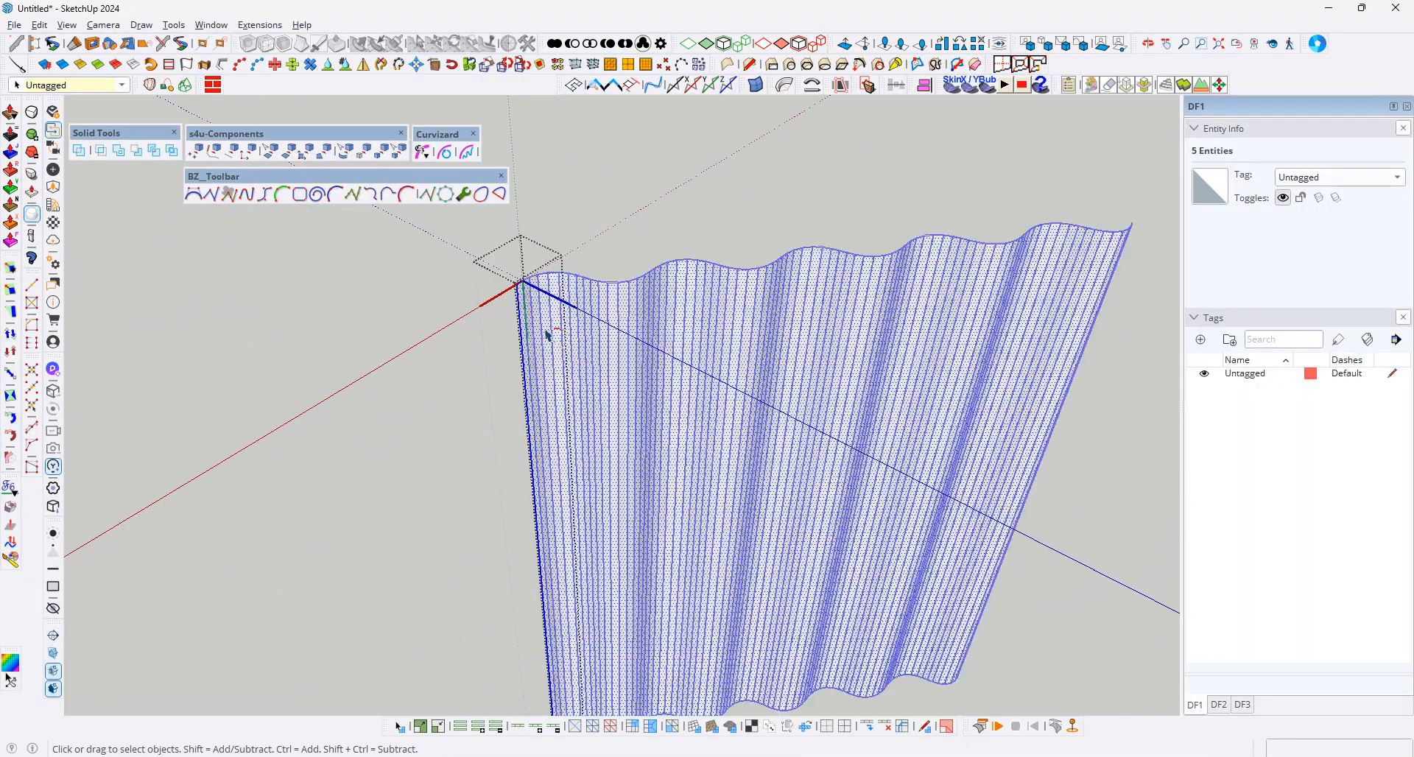
scroll(526, 296, "up", 1)
key("p")
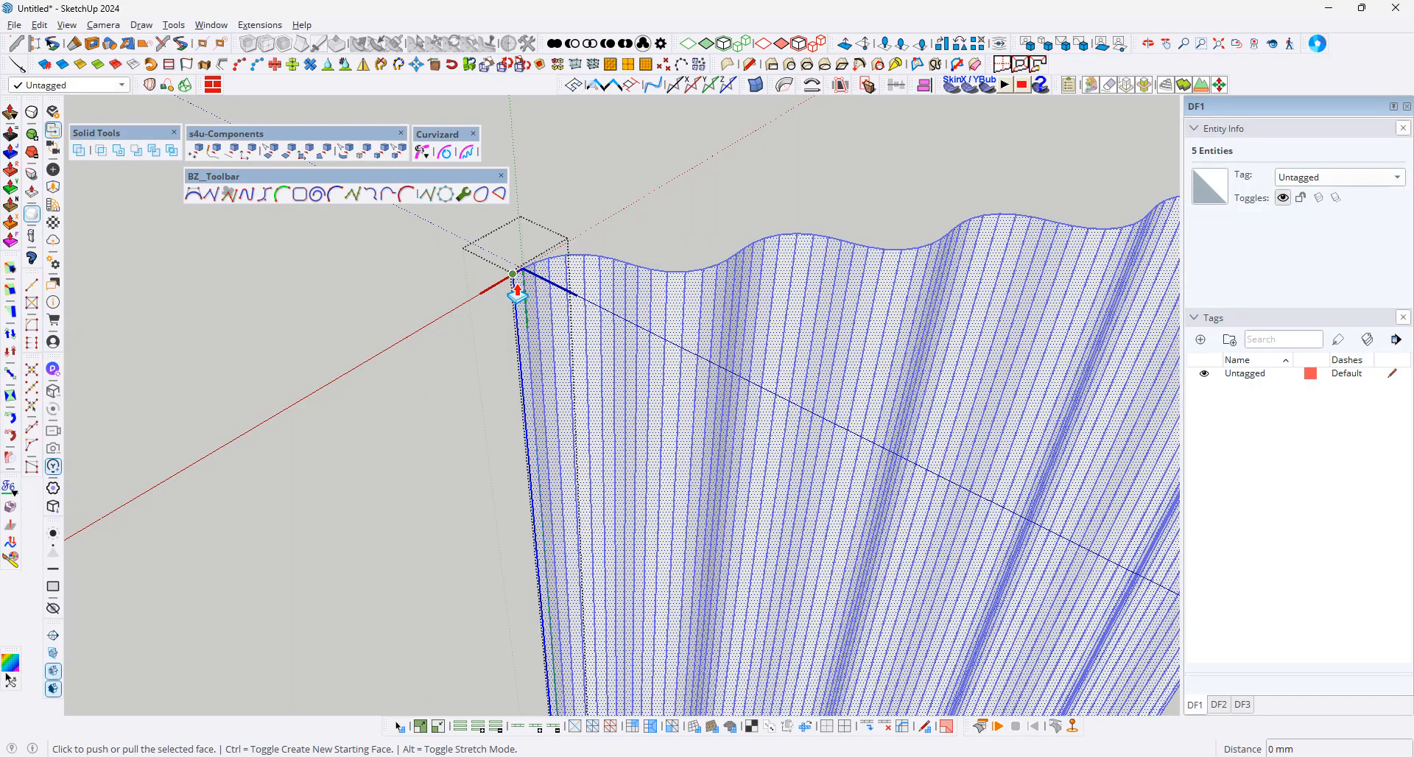
left_click(517, 294)
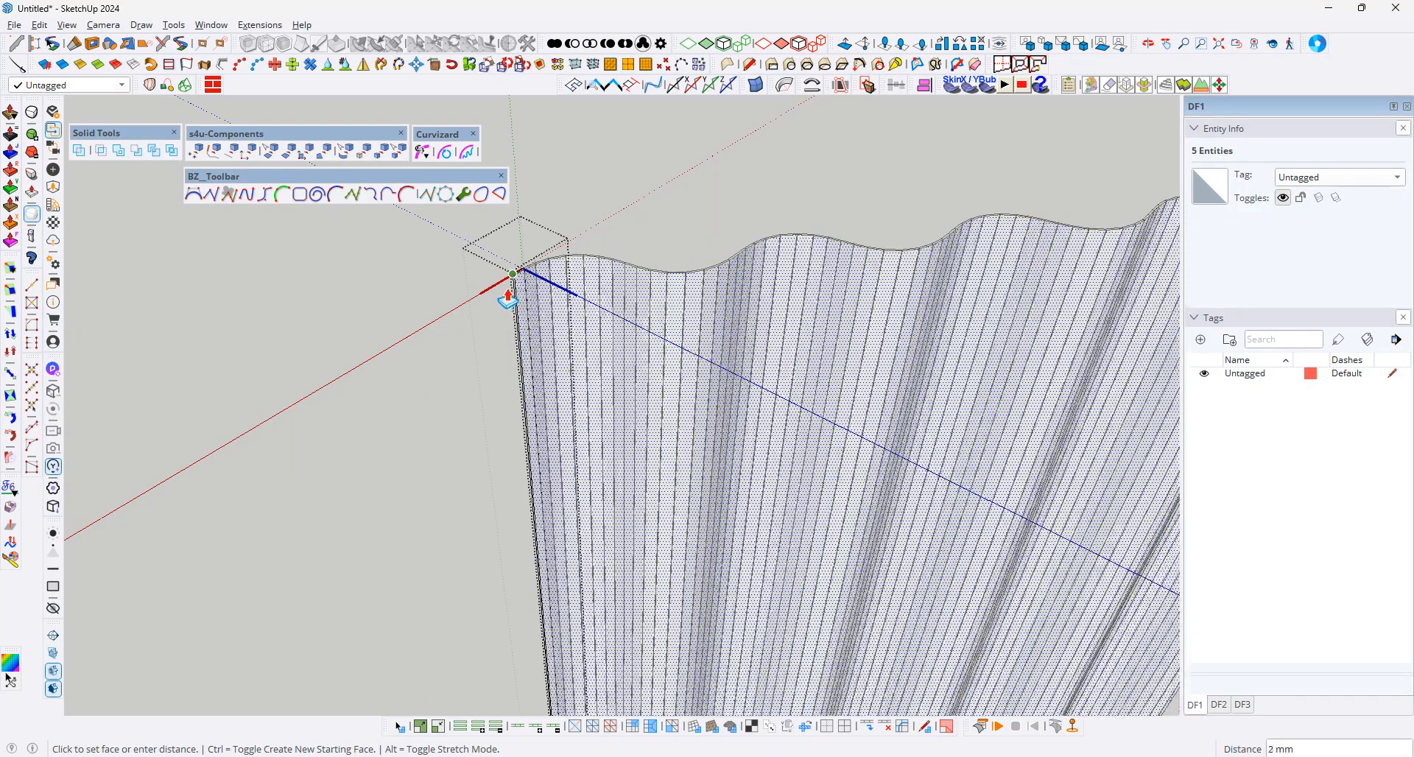
key("space")
- Inside the first strip component, move one long vertical edge about 7 mm inward to narrow all the strips
middle_click_drag(587, 317, 442, 258)
scroll(558, 266, "up", 2)
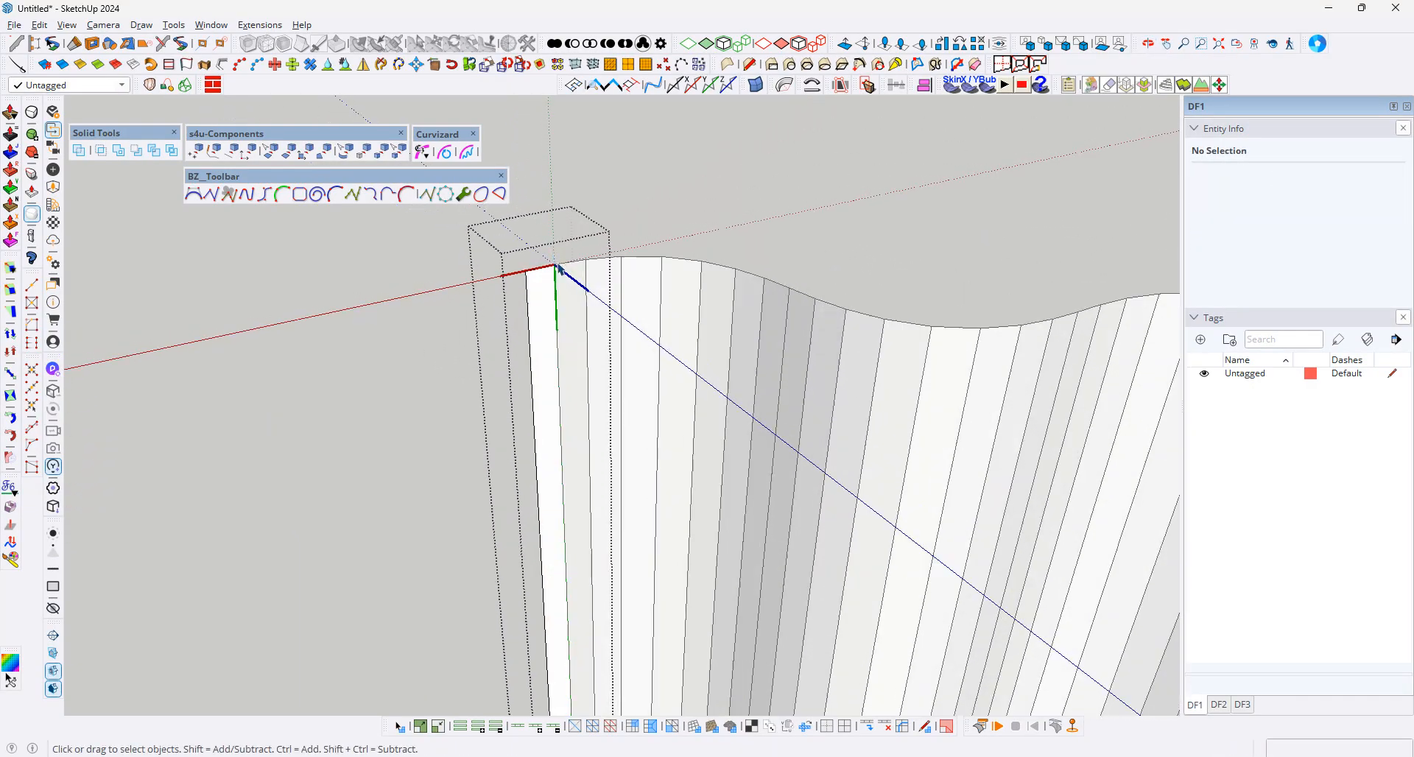
scroll(559, 270, "up", 5)
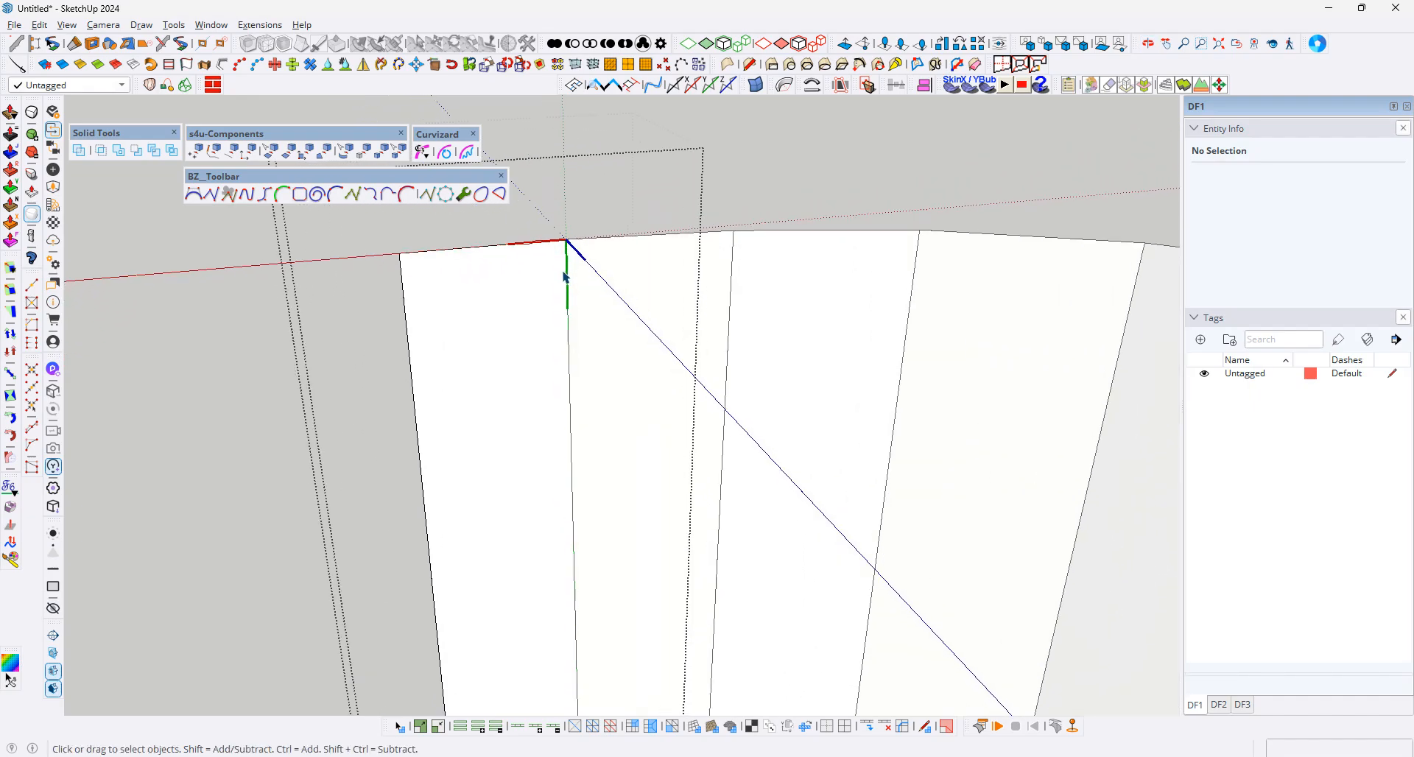
left_click(581, 365)
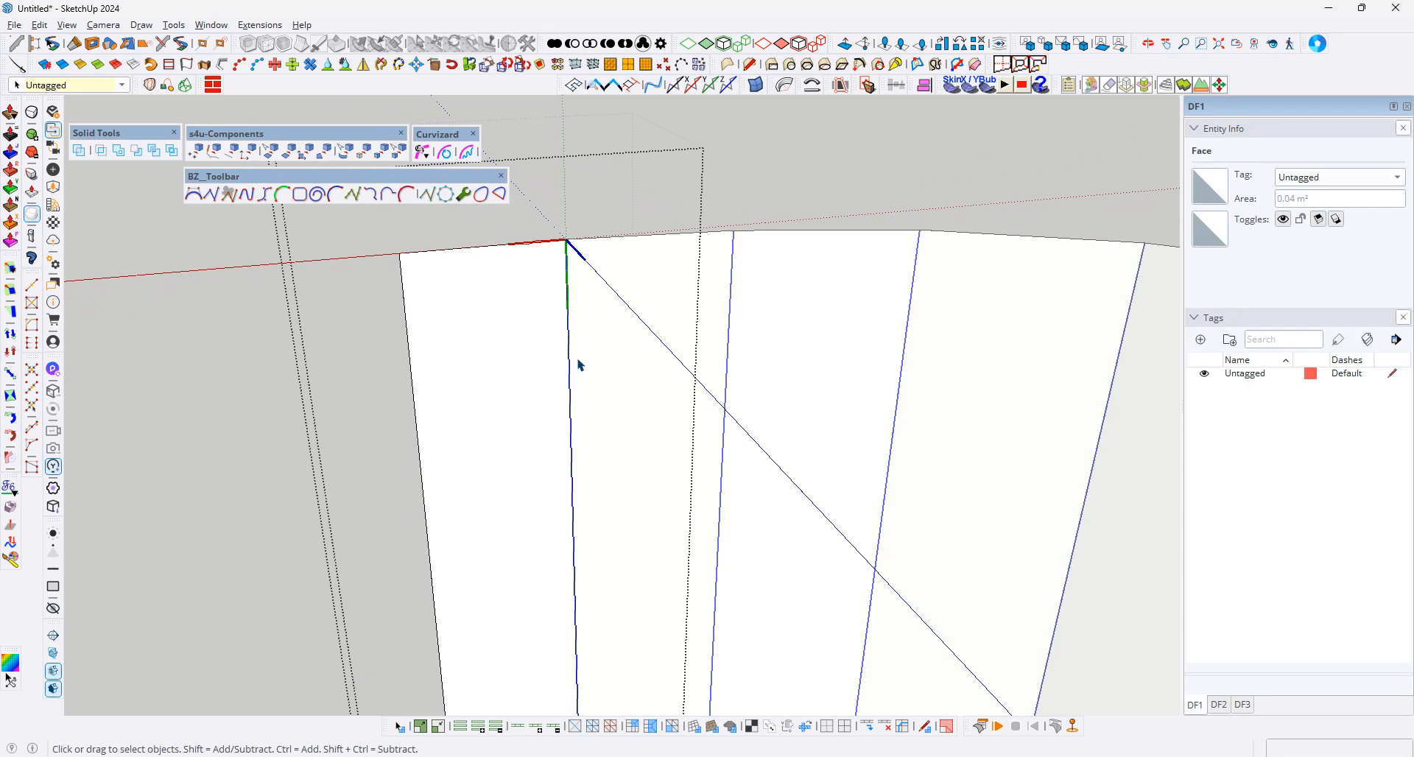
left_click(565, 254)
key("m")
left_click(564, 242)
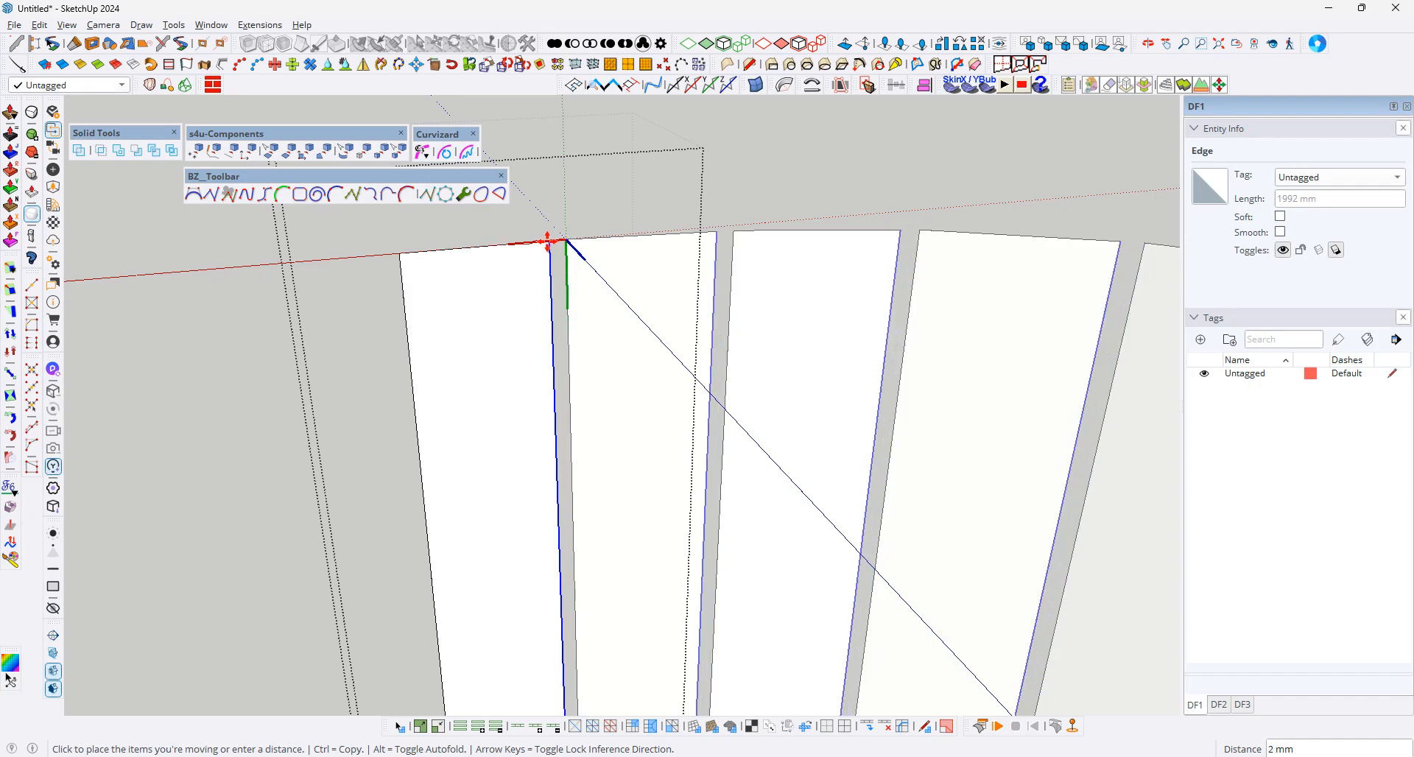
left_click(508, 249)
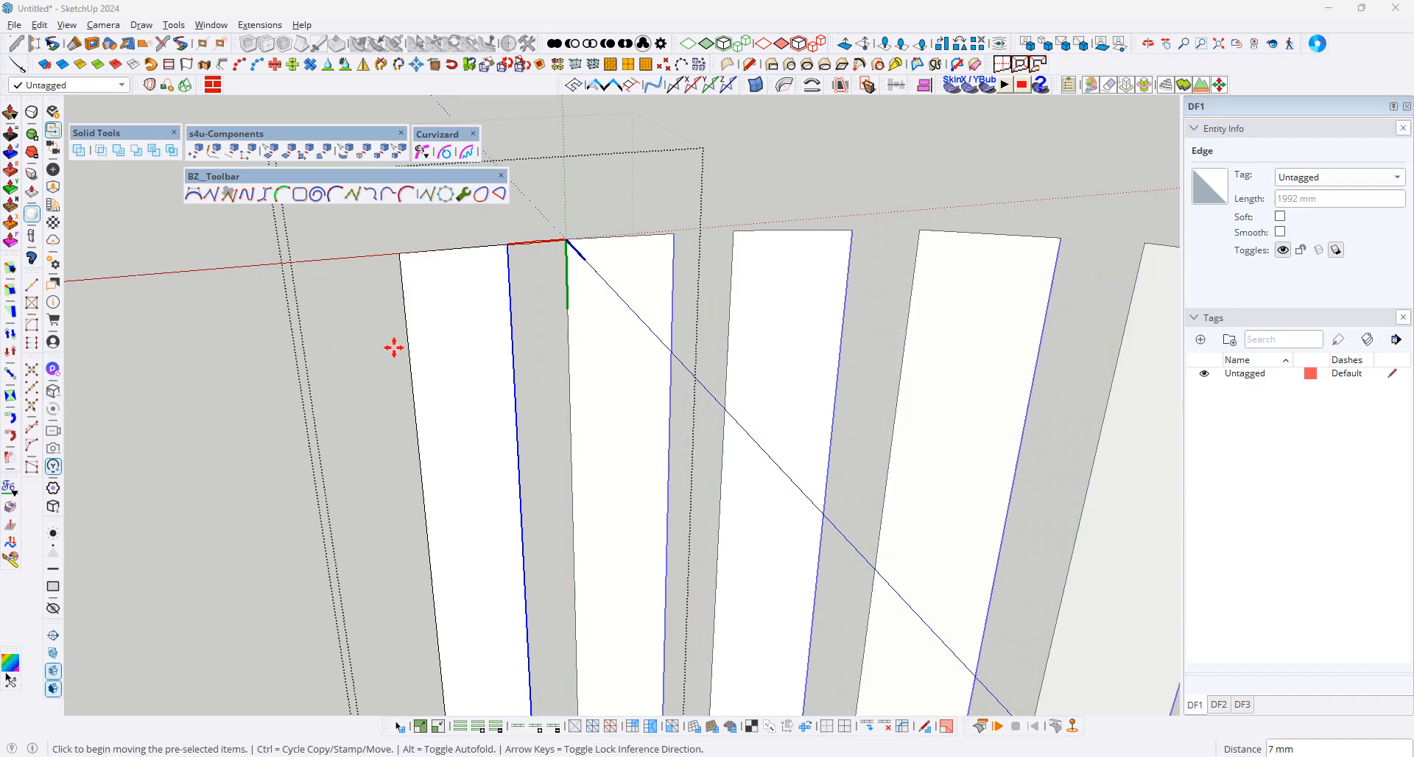
- Push/Pull the narrowed strip's face inside the component to thicken all the strips into solid slats
middle_click_drag(395, 347, 447, 365)
key("p")
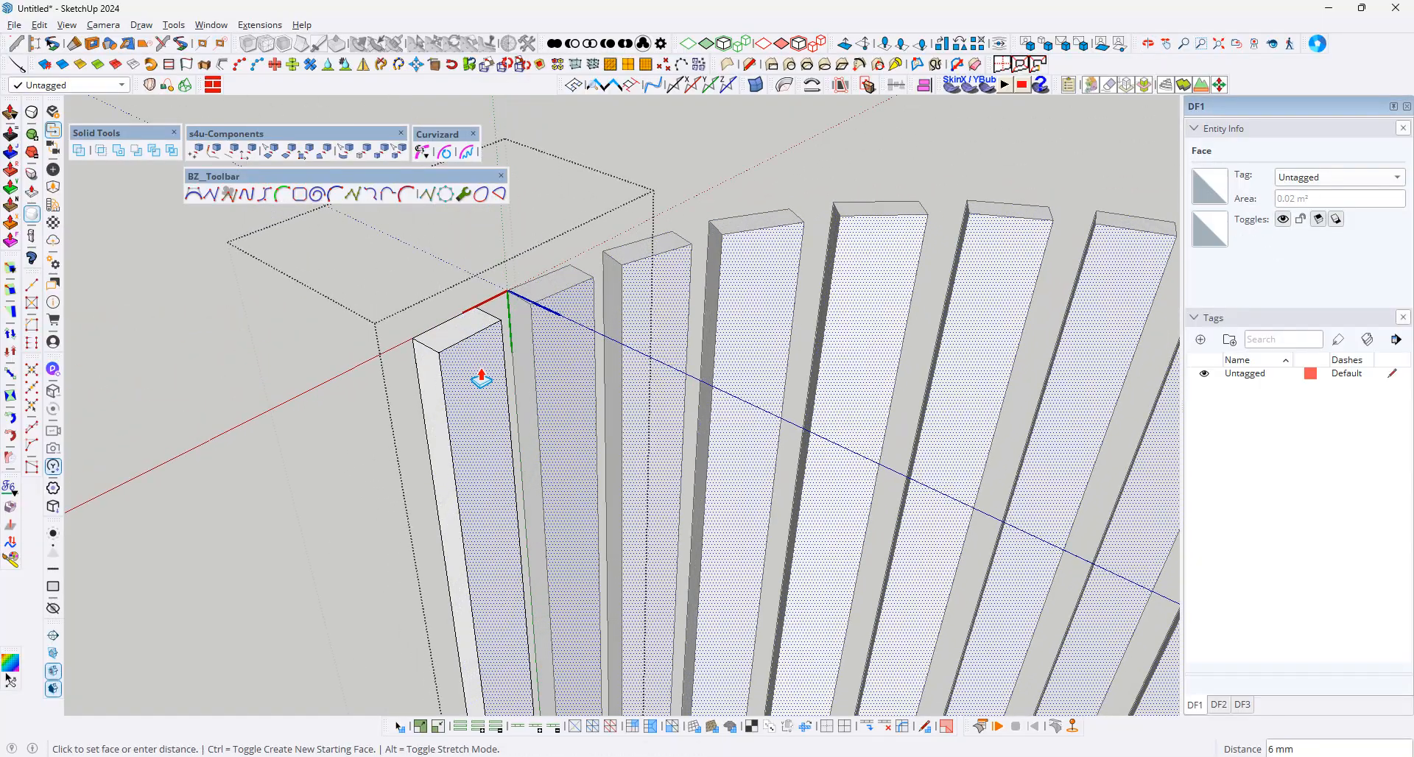
middle_click_drag(545, 401, 590, 411)
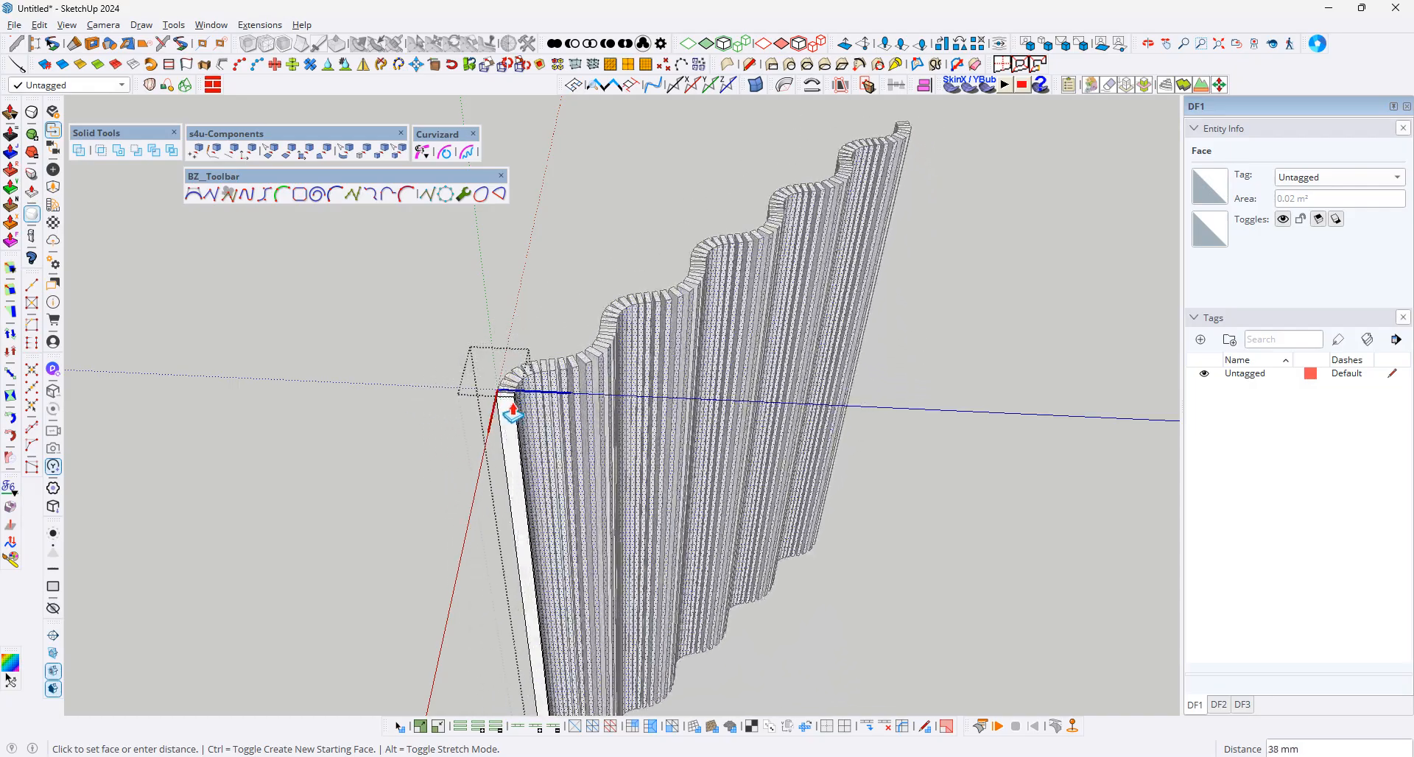
scroll(505, 413, "up", 2)
scroll(494, 409, "up", 4)
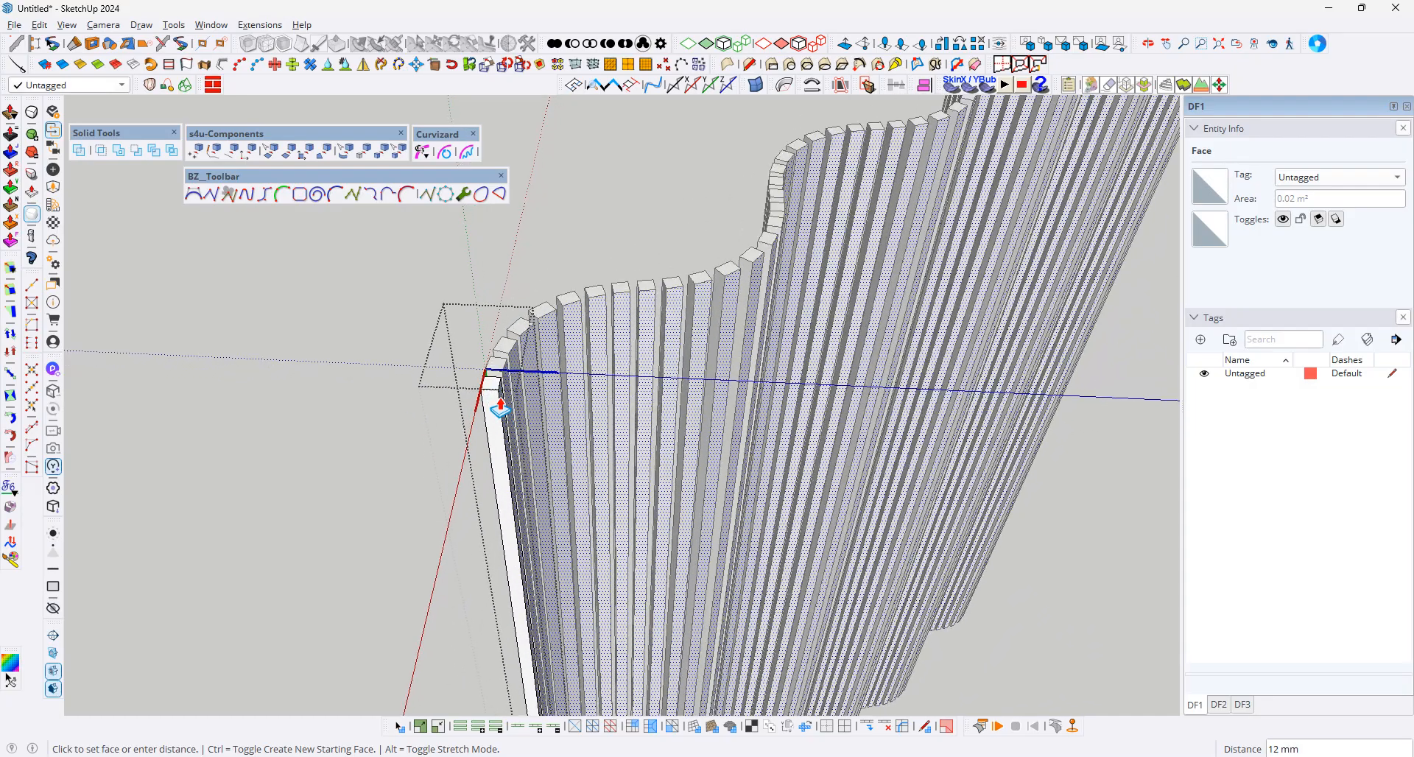
scroll(467, 403, "up", 2)
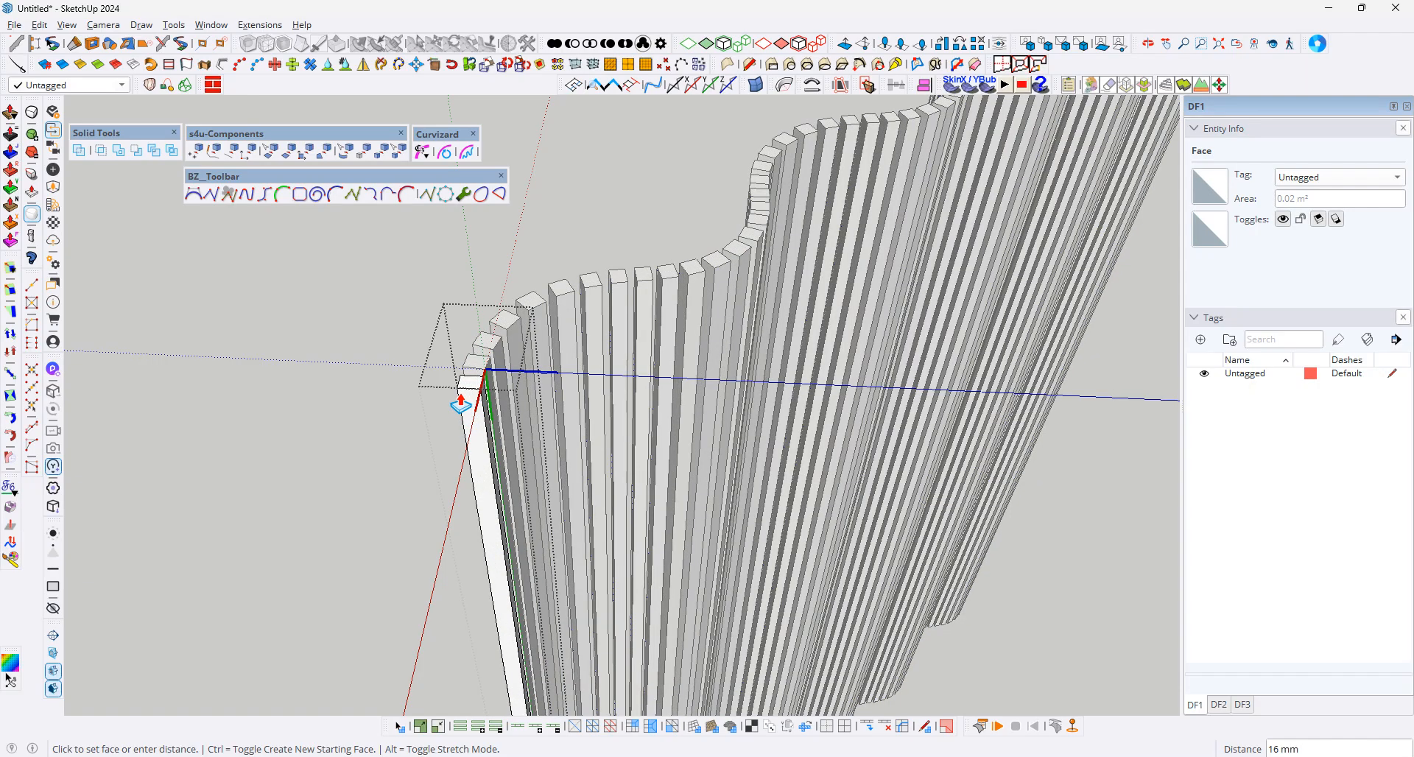
scroll(461, 404, "down", 3)
middle_click_drag(572, 419, 506, 328)
scroll(461, 294, "up", 4)
scroll(506, 329, "down", 2)
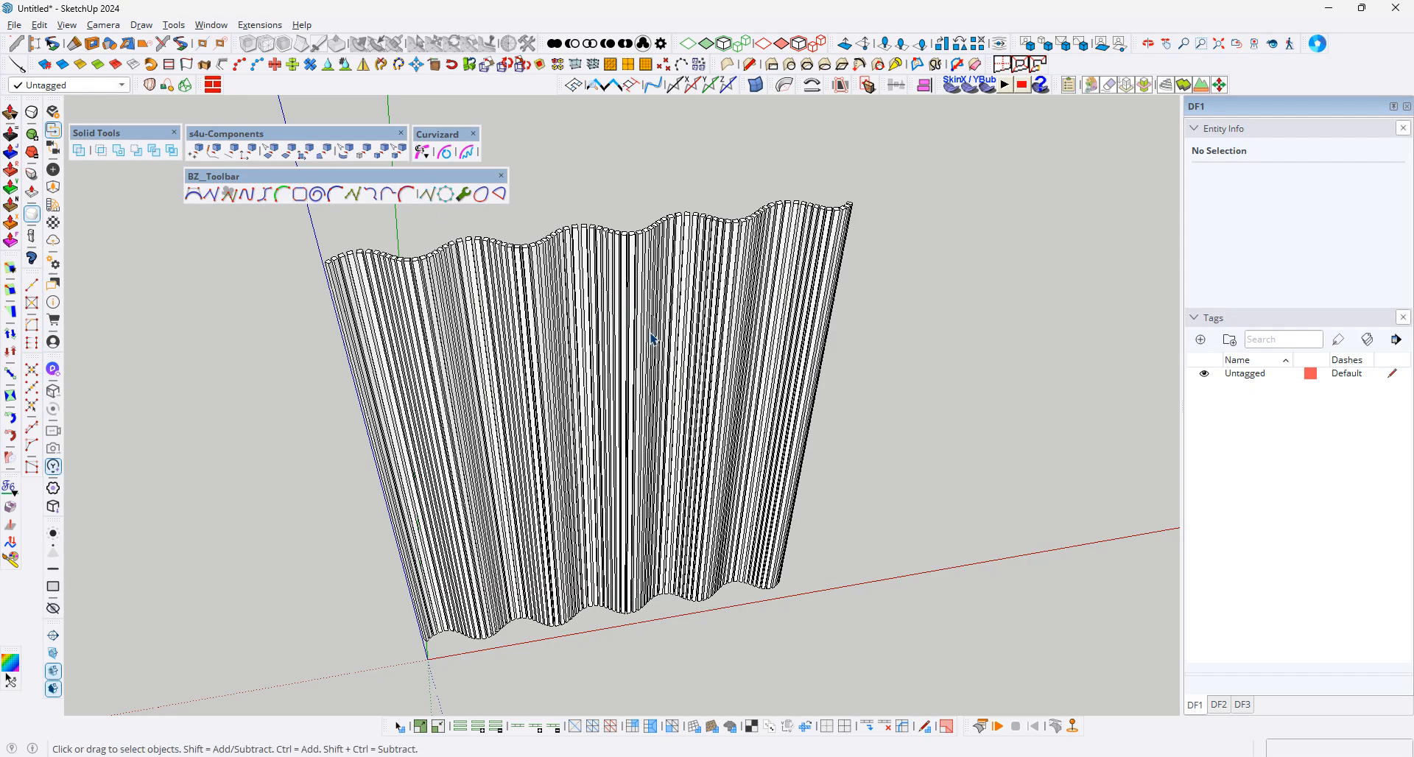
- Undo the slat thickening and the edge move to restore the full-width flat strips
middle_click_drag(652, 339, 645, 298)
key("ctrl+z")
key("ctrl+z")
key("ctrl+z")
key("ctrl+z")
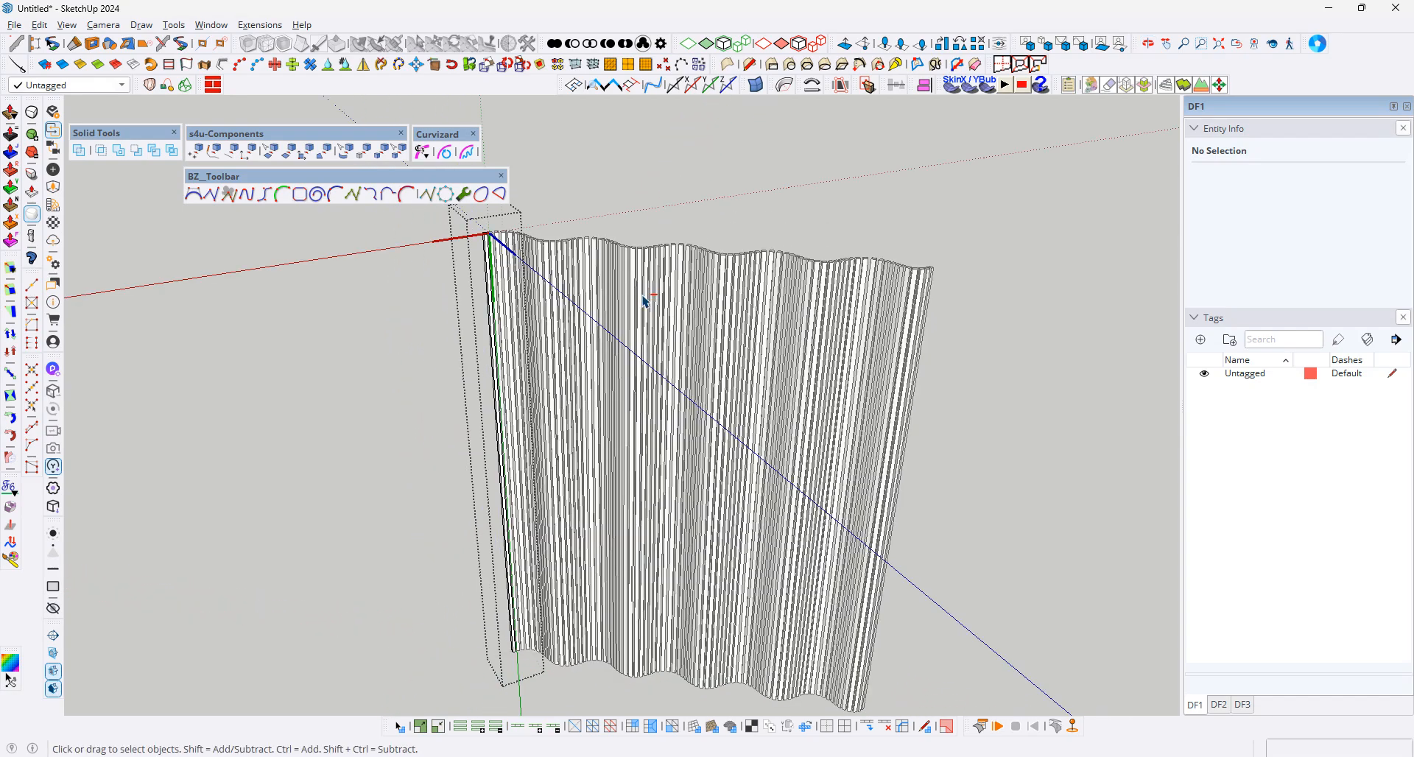
key("ctrl+y")
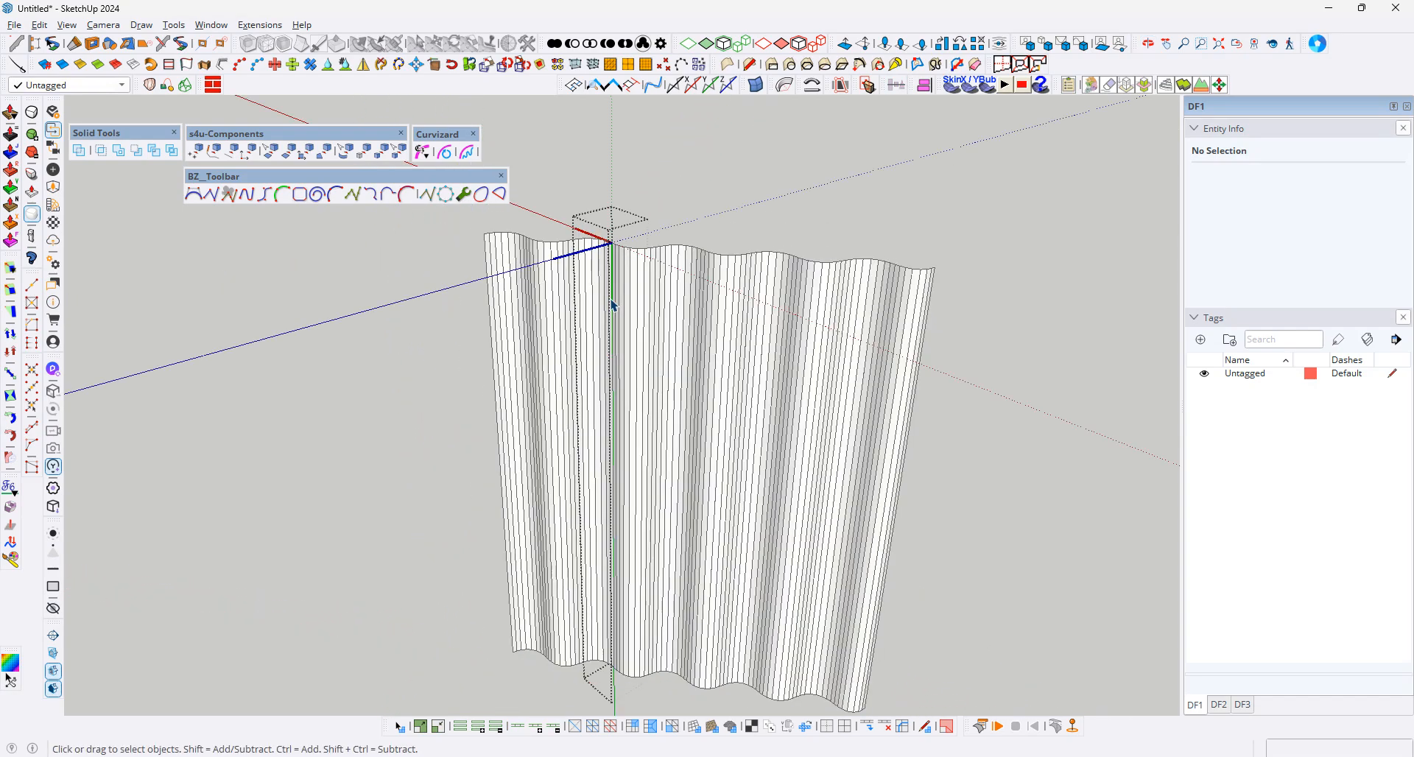
key("ctrl+z")
key("ctrl+y")
key("ctrl+z")
- Check the component information of one strip and look at the linked contents inside it
left_click(630, 293)
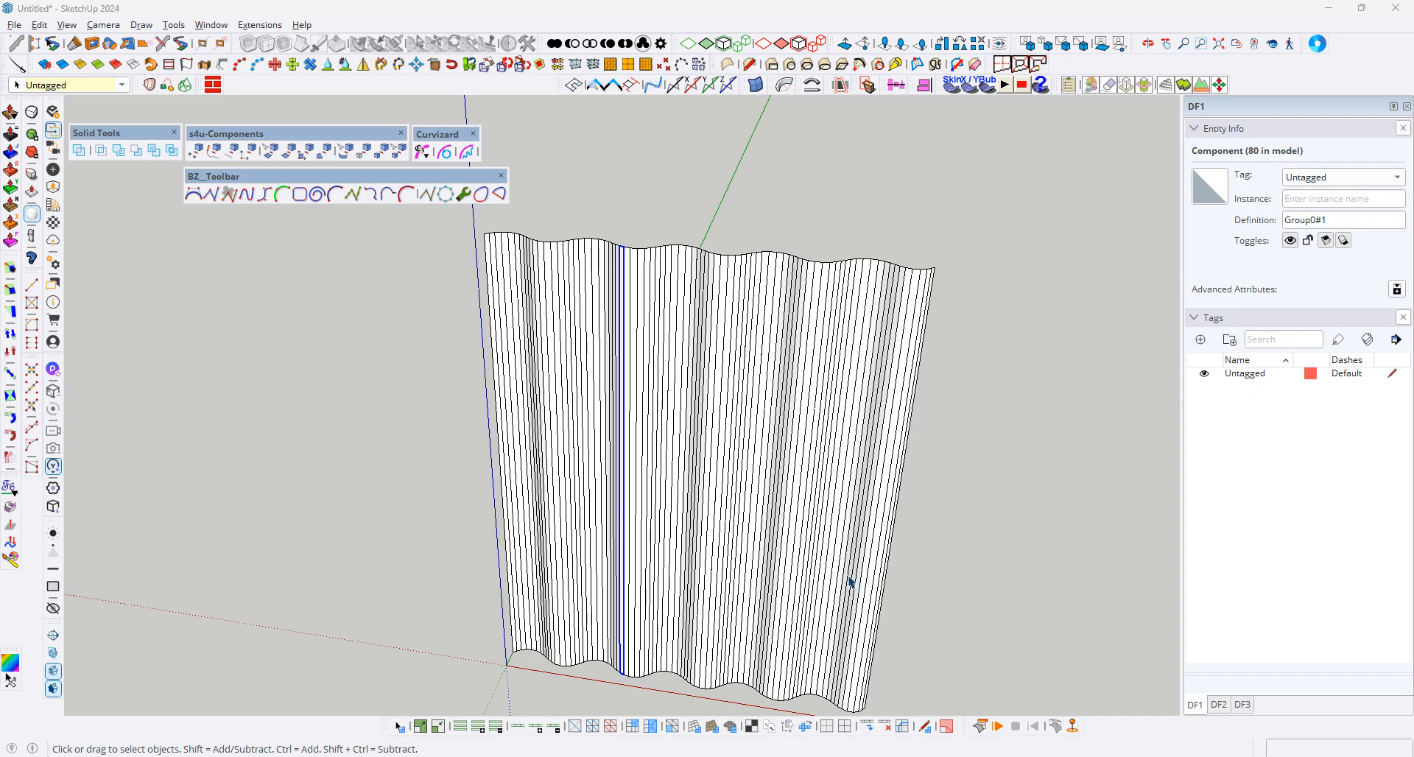
left_click(556, 287)
key("ctrl+a")
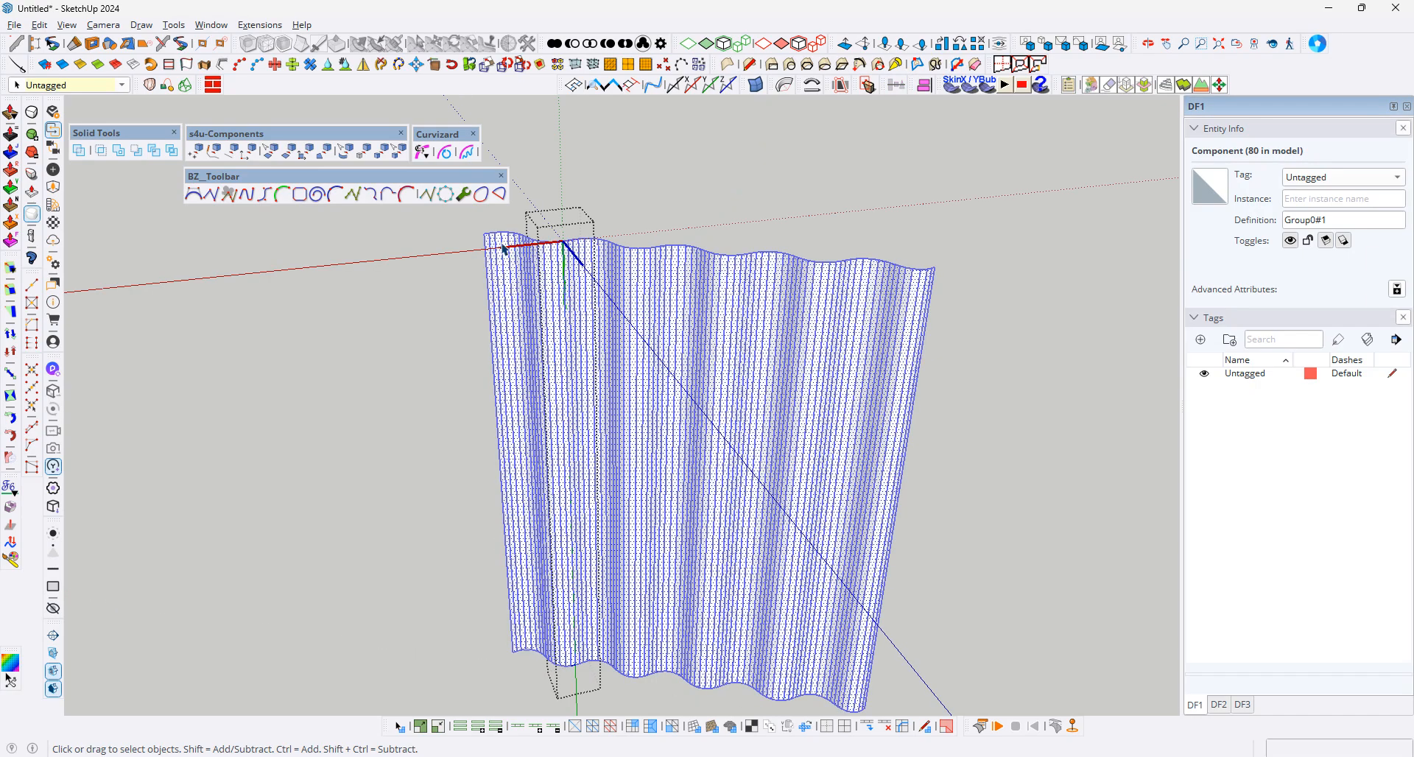
left_click(598, 310)
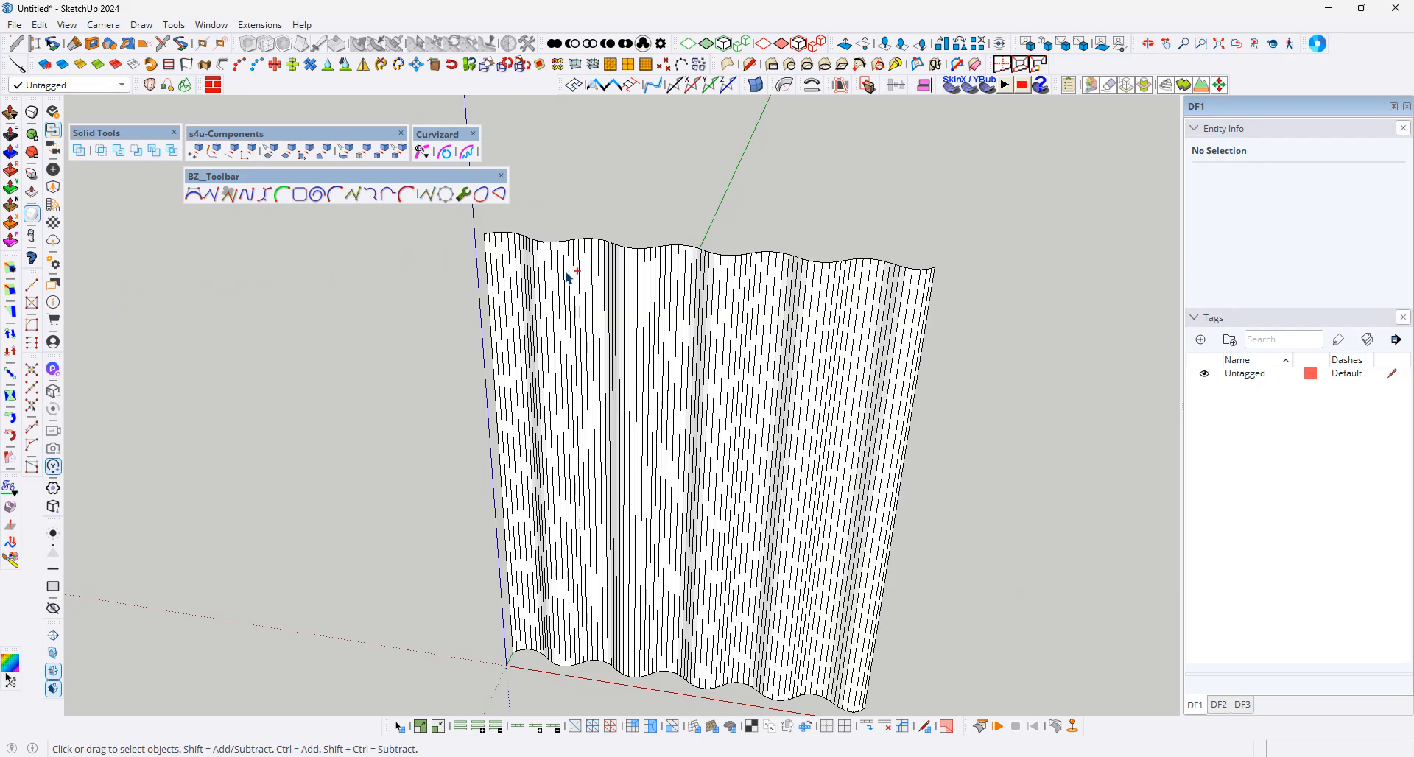
key("ctrl+a")
mouse_move(599, 321)
middle_mouse_down()
mouse_move(613, 374)
mouse_move(550, 378)
mouse_move(373, 291)
mouse_move(428, 275)
mouse_move(530, 297)
mouse_move(436, 316)
mouse_move(443, 274)
mouse_move(401, 310)
mouse_move(280, 328)
middle_mouse_up()
scroll(613, 375, "up", 3)
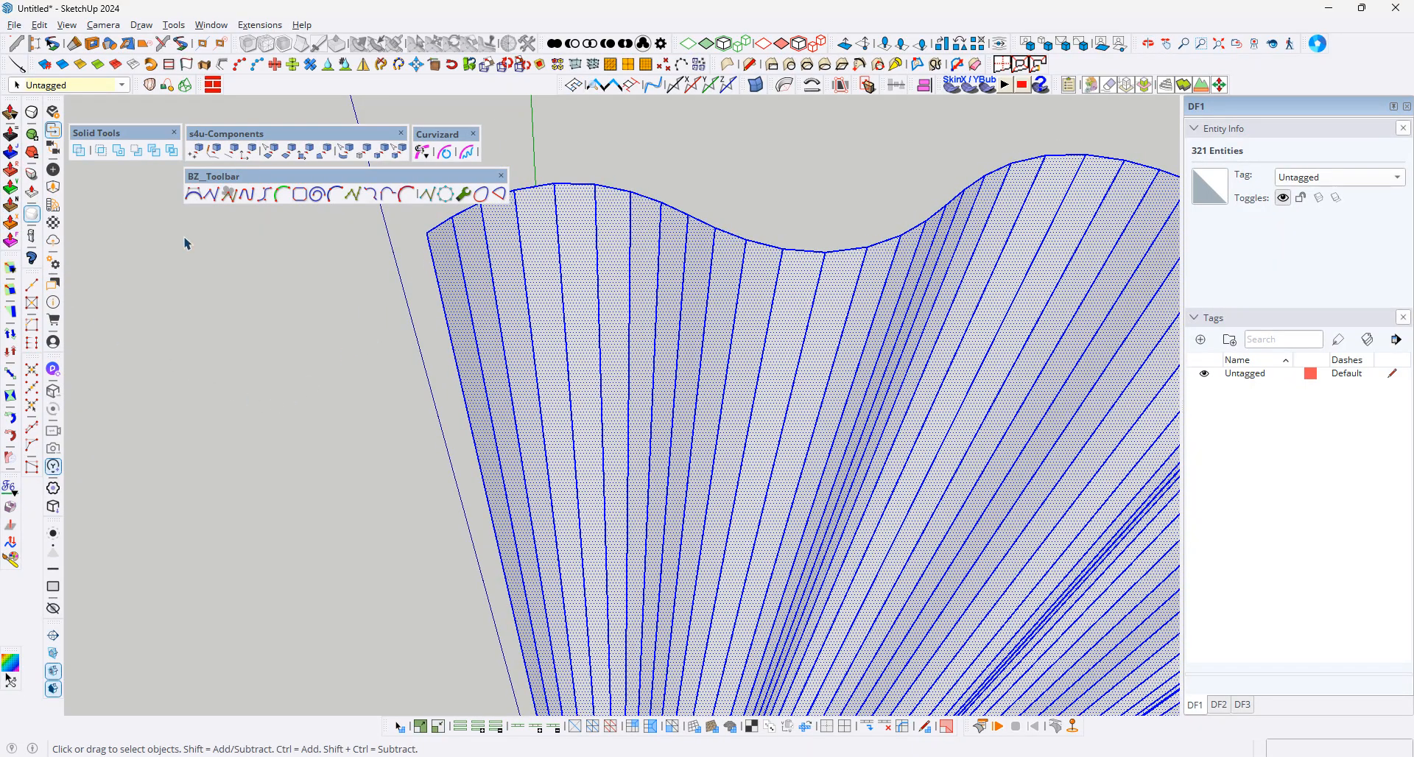
middle_click_drag(184, 237, 83, 186)
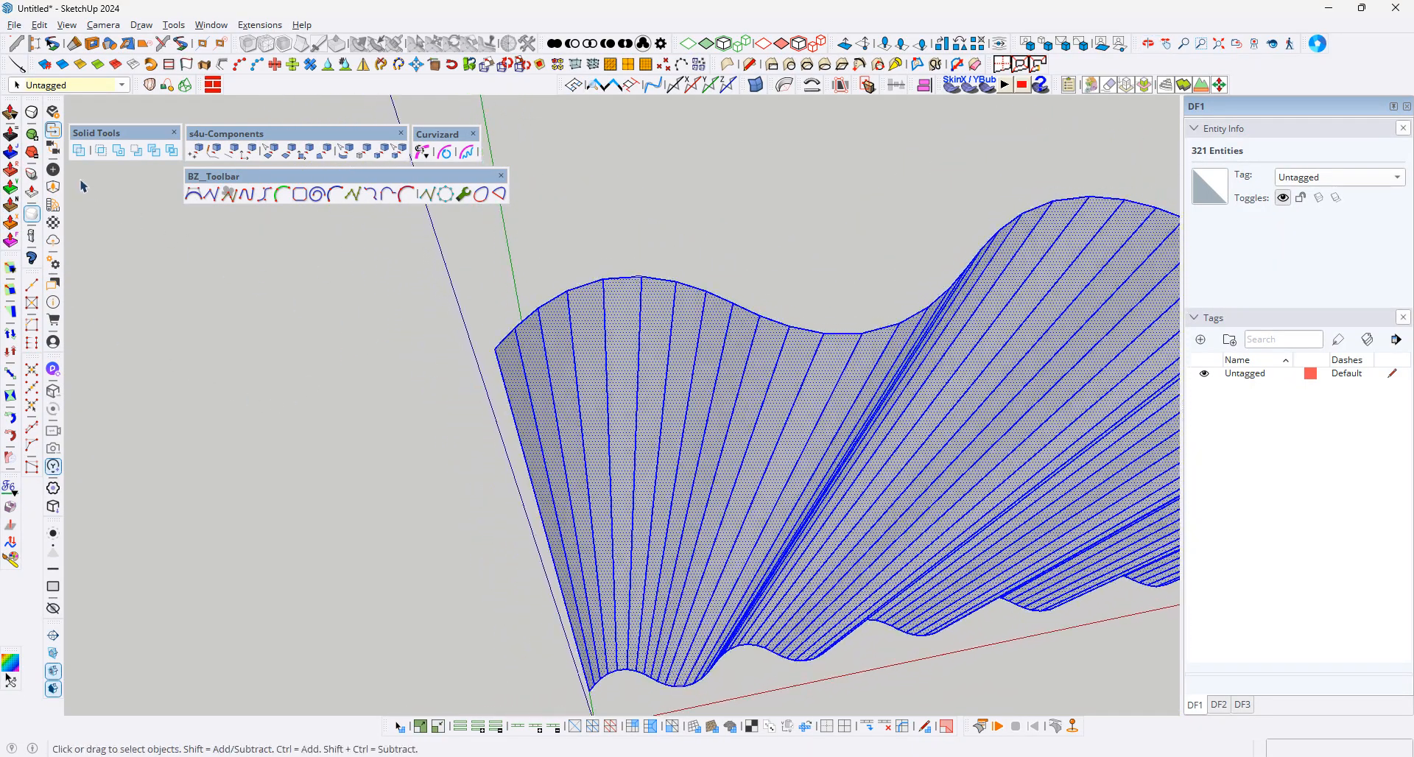
left_click(31, 214)
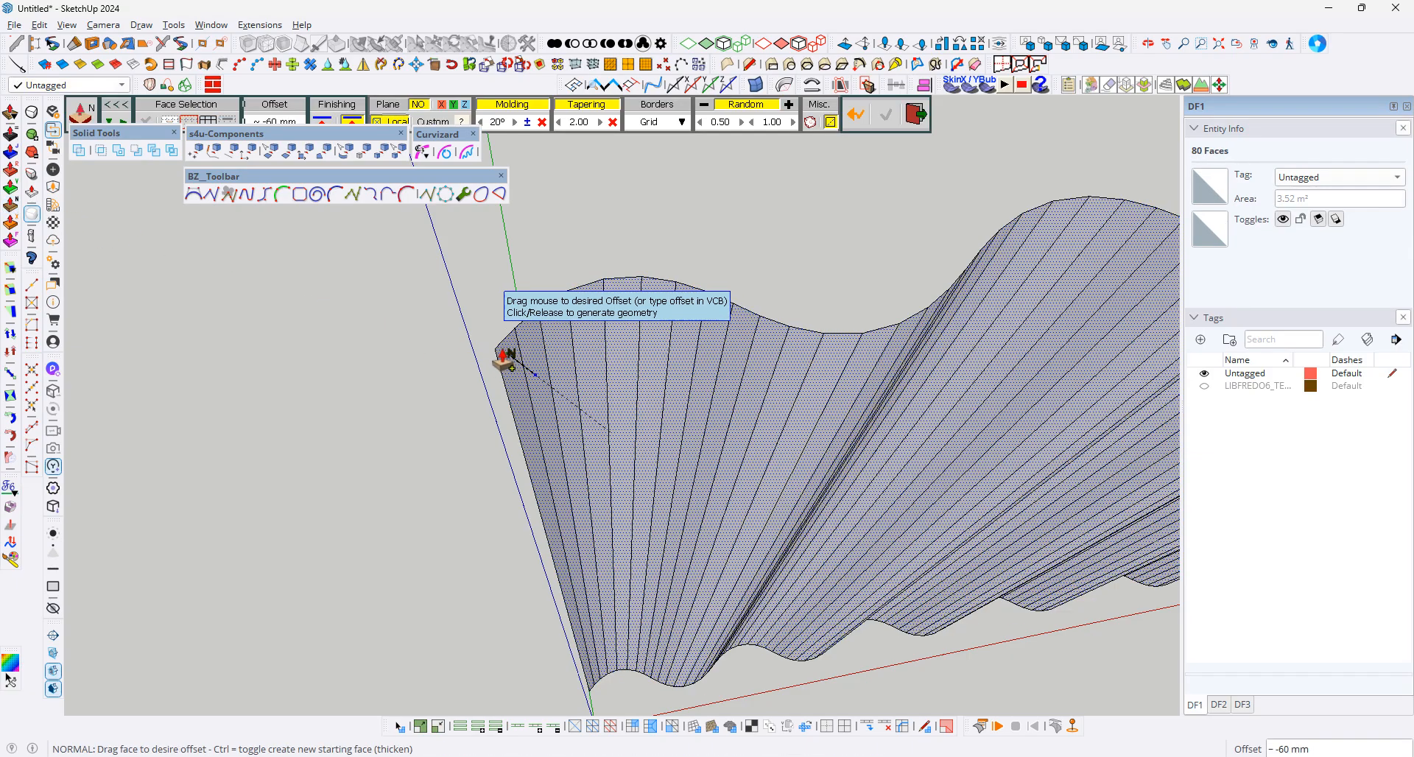
scroll(494, 350, "down", 5)
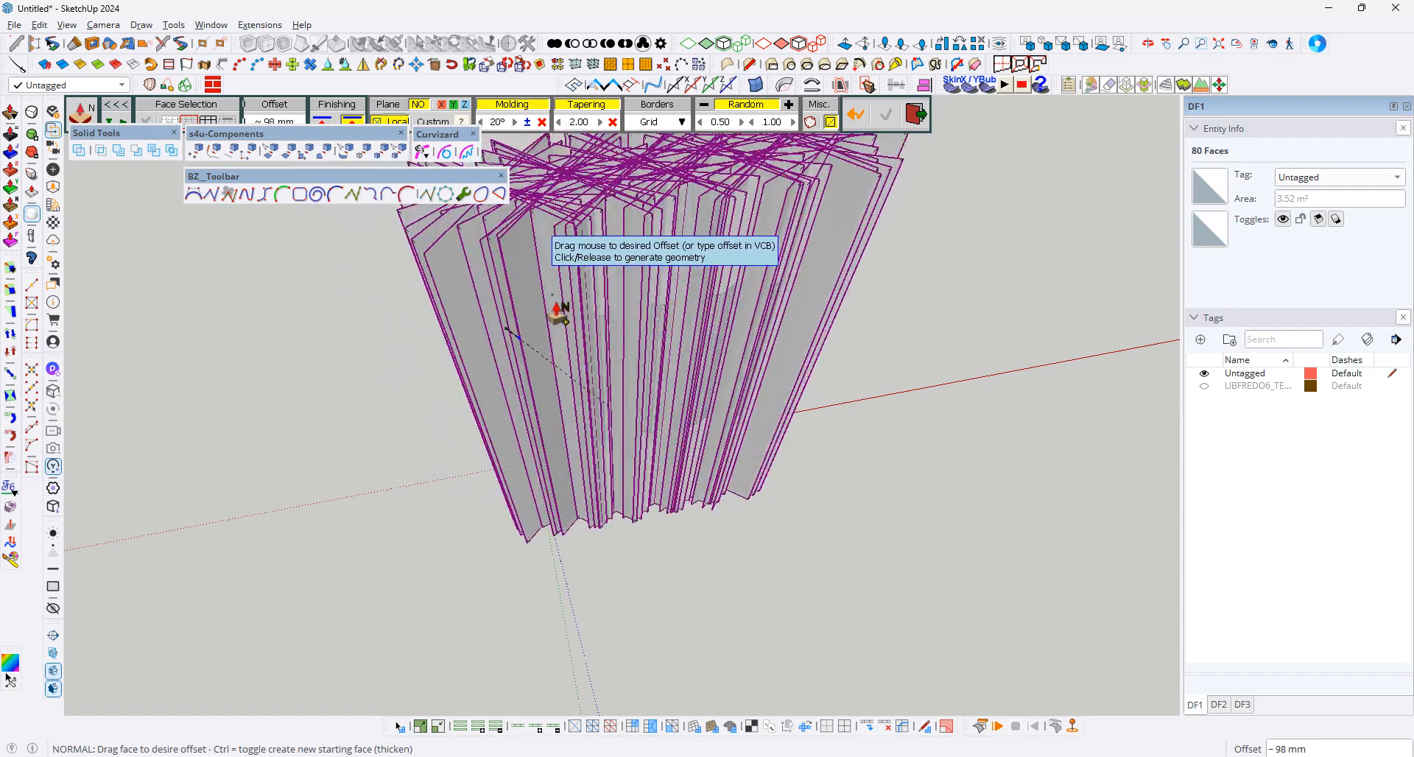
scroll(561, 313, "up", 3)
key("space")
scroll(413, 307, "up", 4)
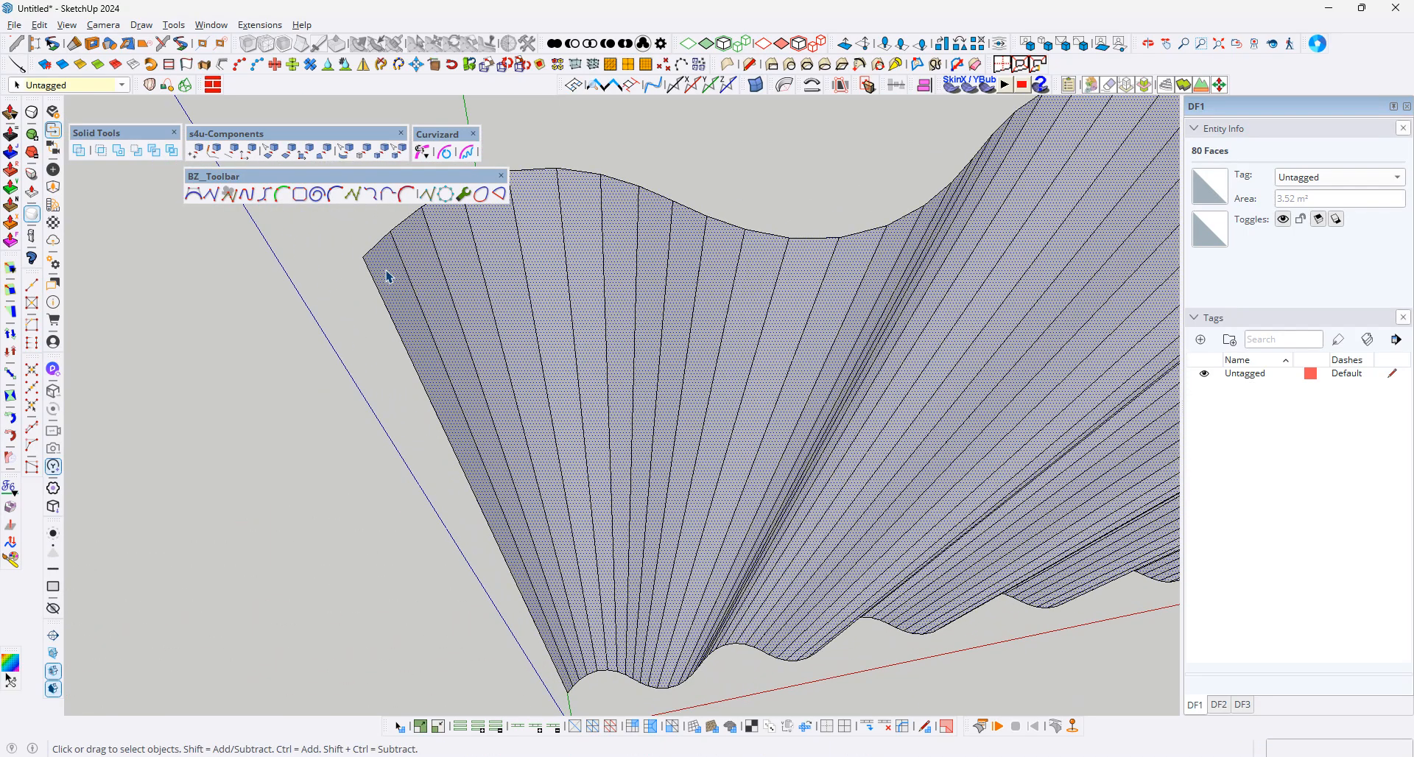
scroll(412, 309, "up", 3)
triple_click(433, 341)
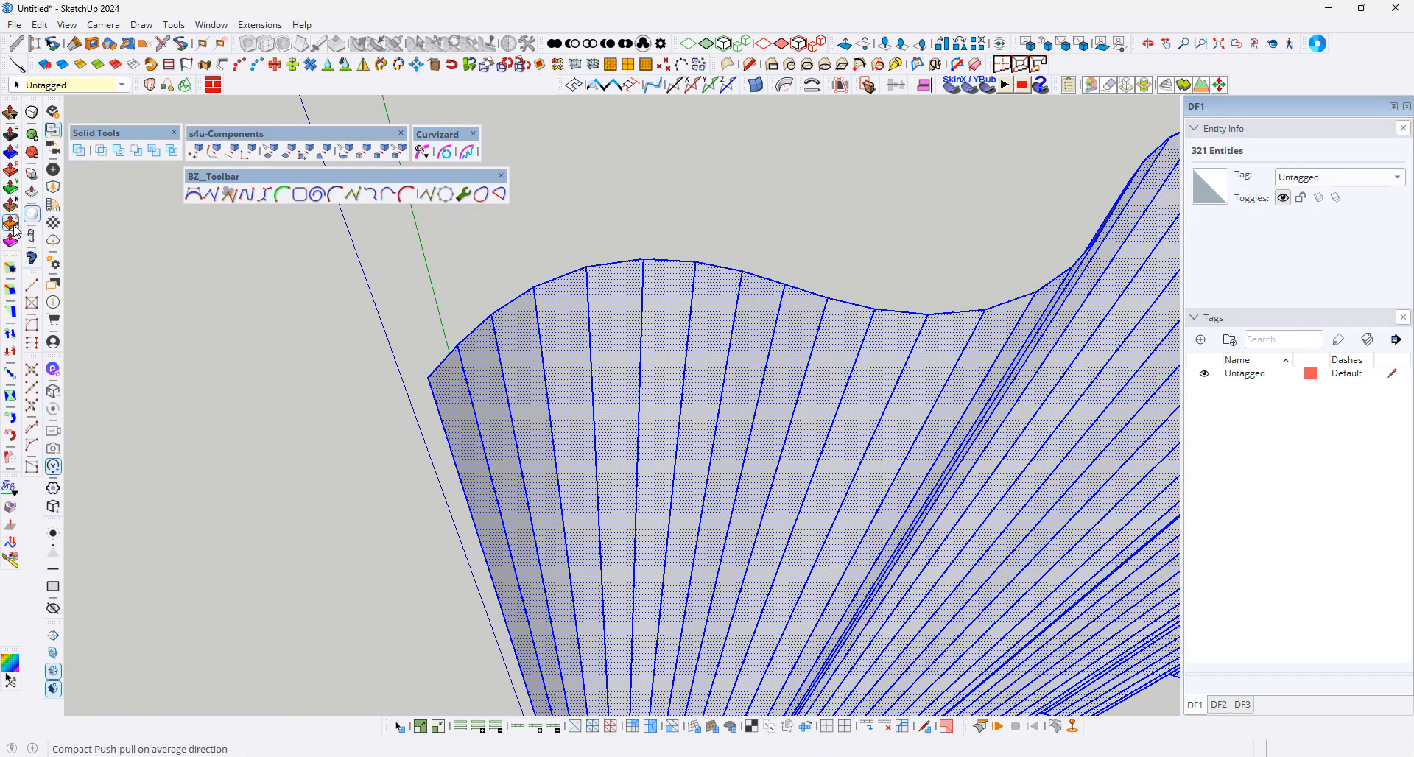
left_click(10, 223)
key("space")
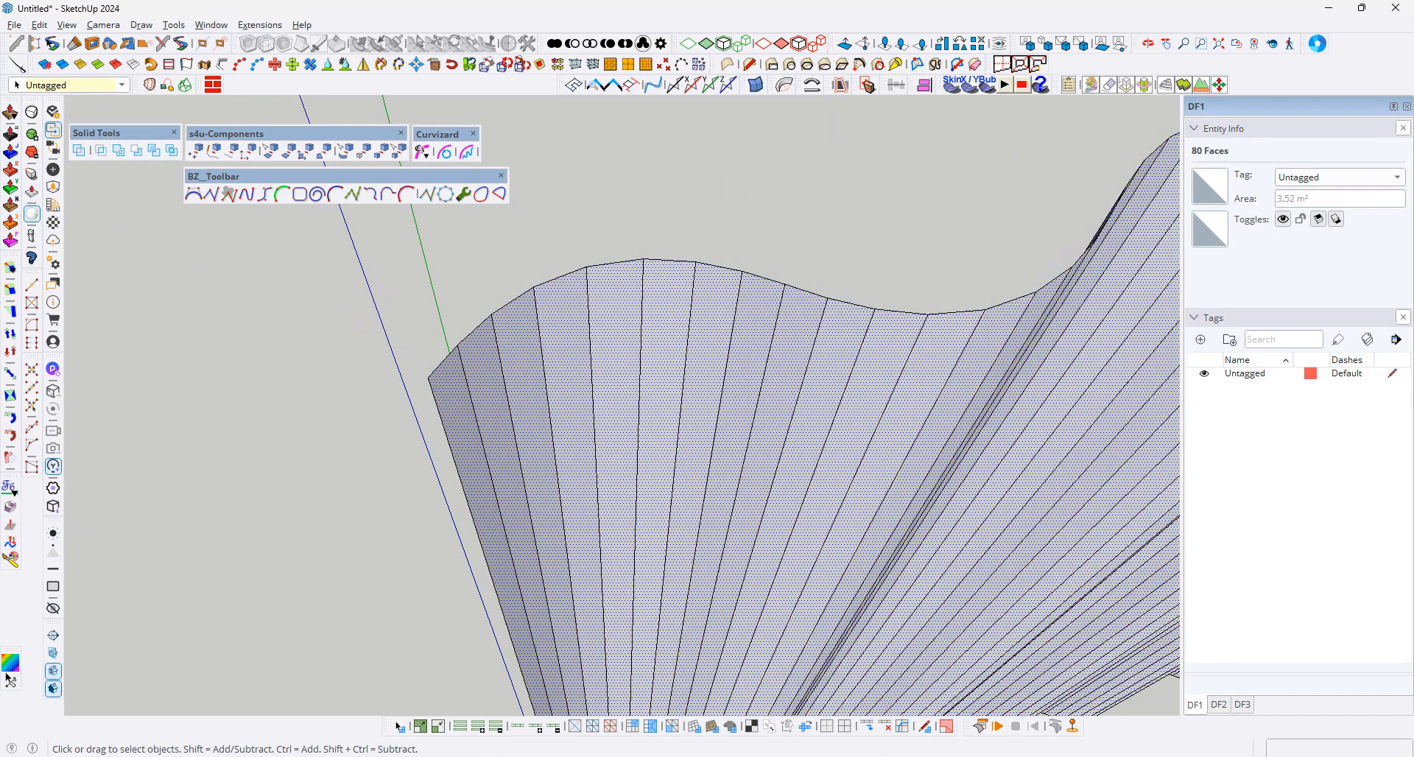
- Select all the wavy surface's geometry and extrude its faces about 224 mm with Normal Push Pull
scroll(616, 400, "down", 5)
scroll(600, 403, "up", 3)
triple_click(601, 404)
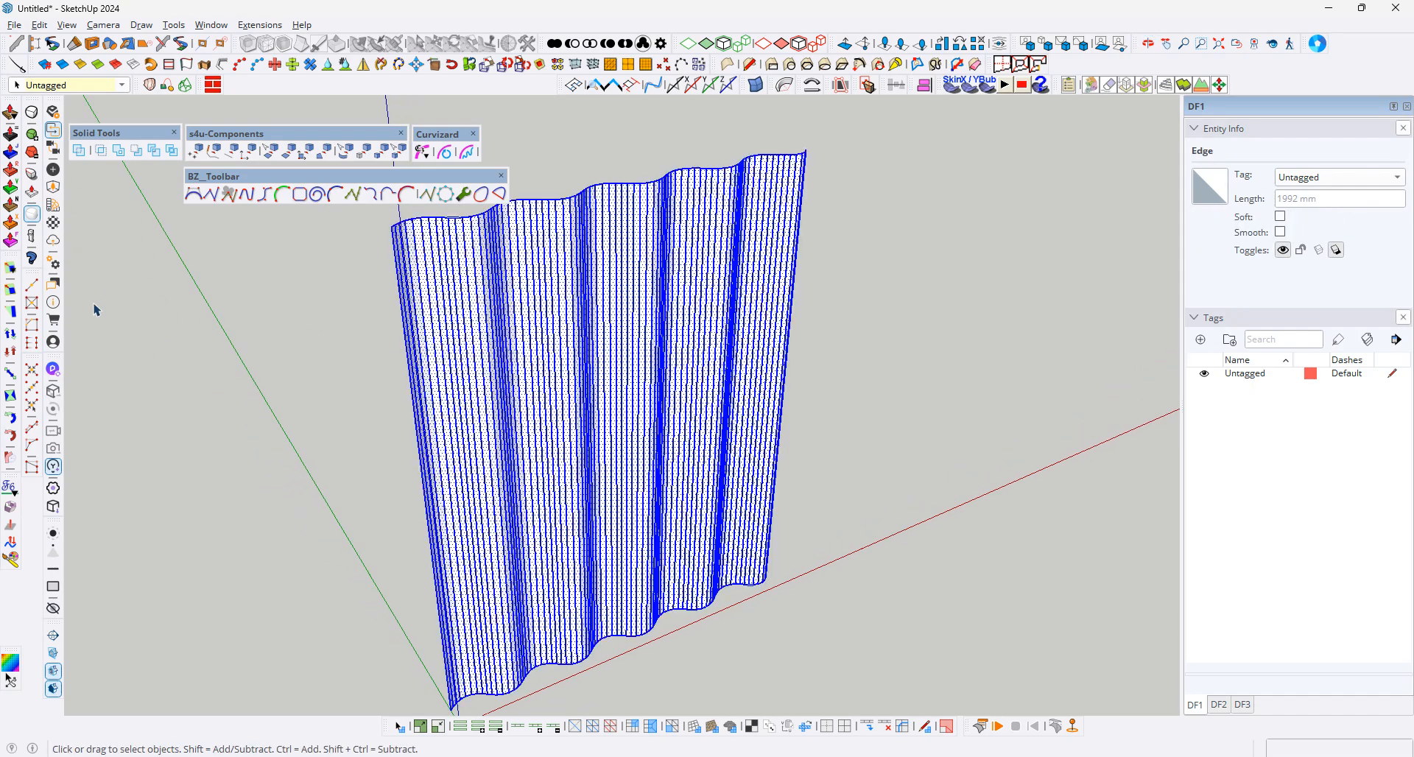
left_click(11, 206)
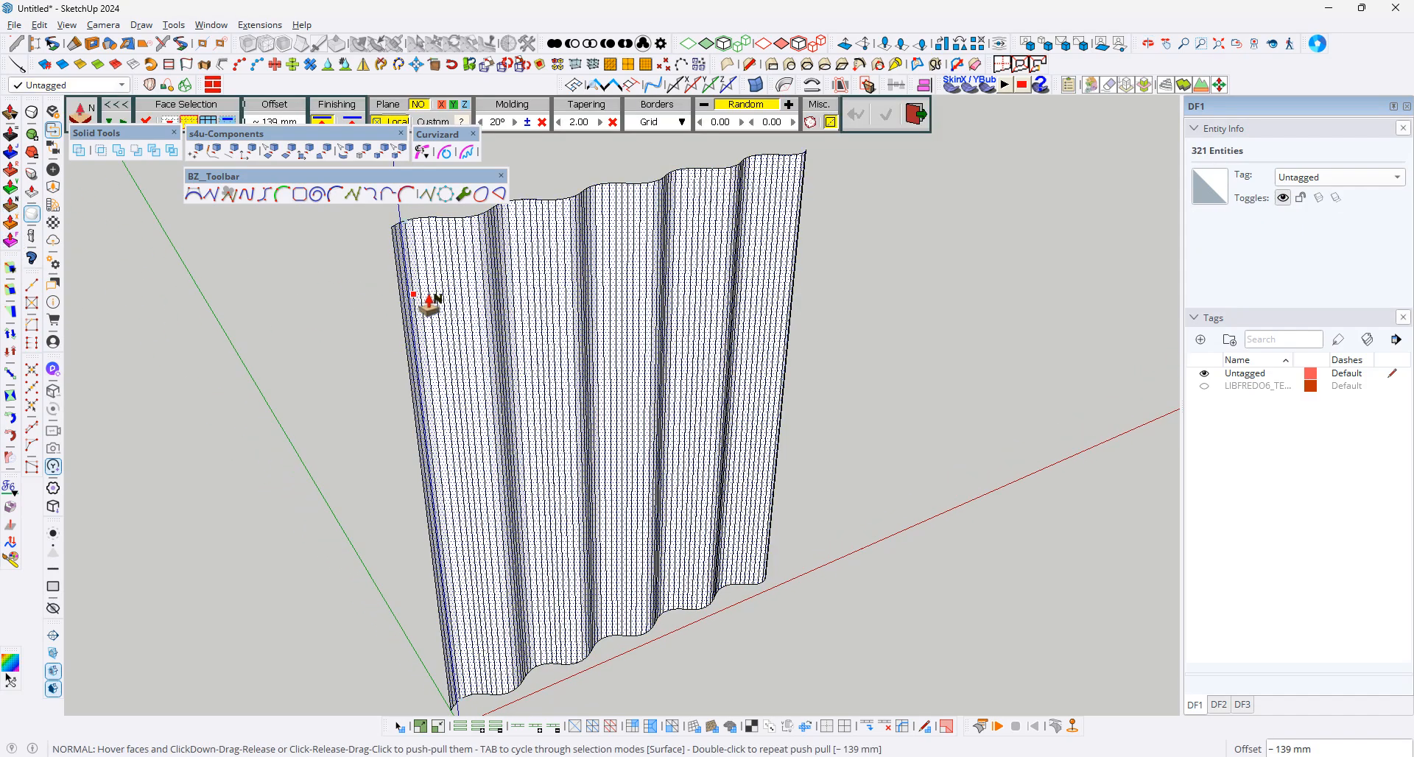
mouse_move(420, 303)
middle_mouse_down()
mouse_move(492, 356)
mouse_move(471, 341)
middle_mouse_up()
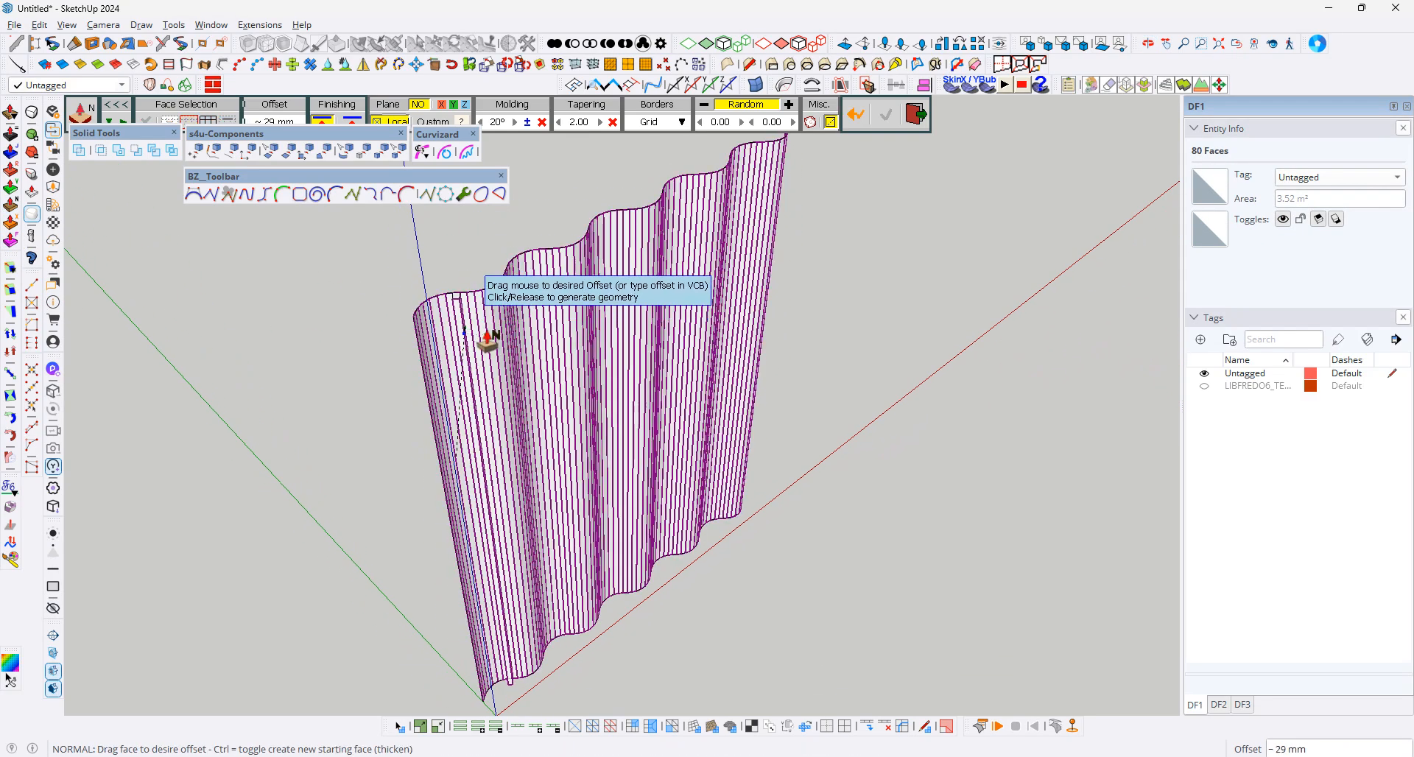
left_click(489, 340)
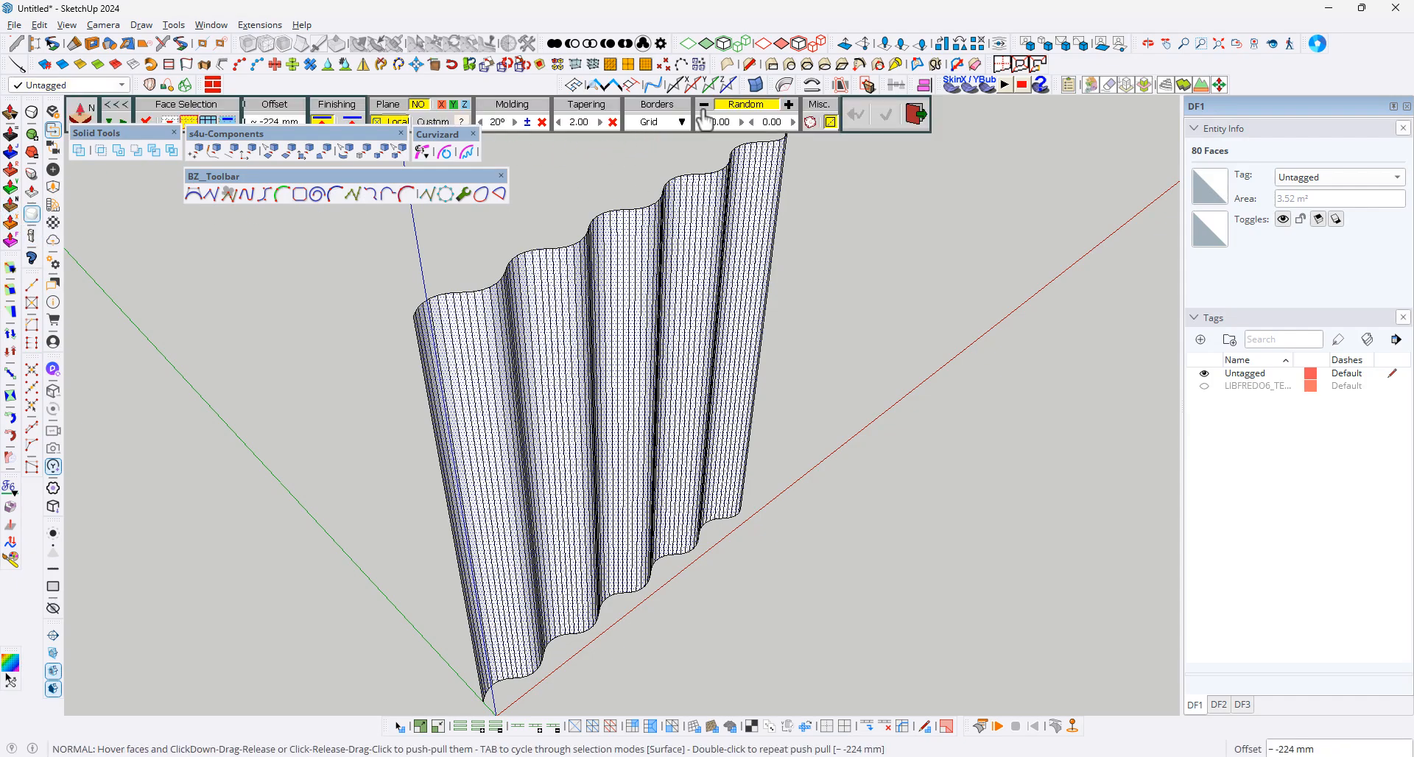
key("space")
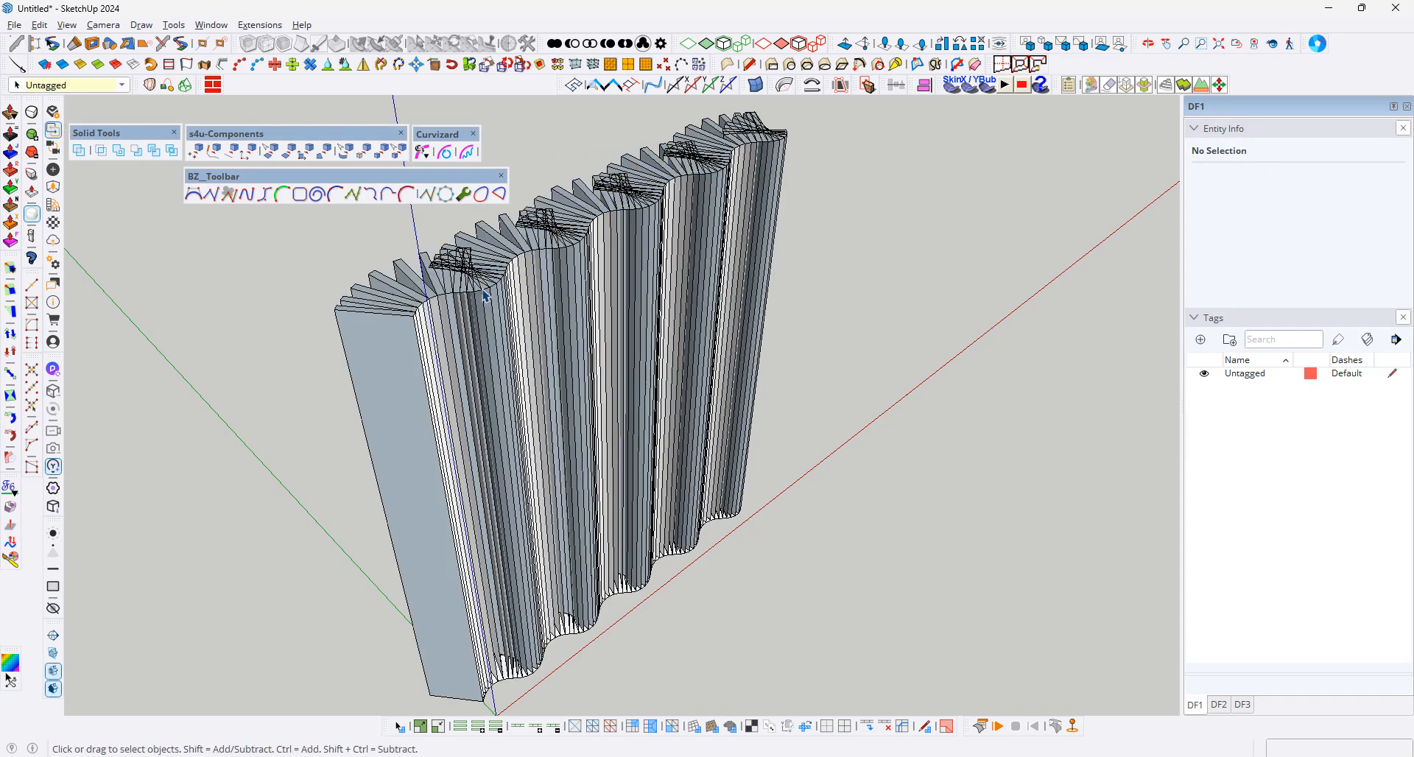
- Undo the 224 mm extrusion and extrude the wavy surface's faces about 26 mm with Normal Push Pull
triple_click(387, 318)
key("ctrl+z")
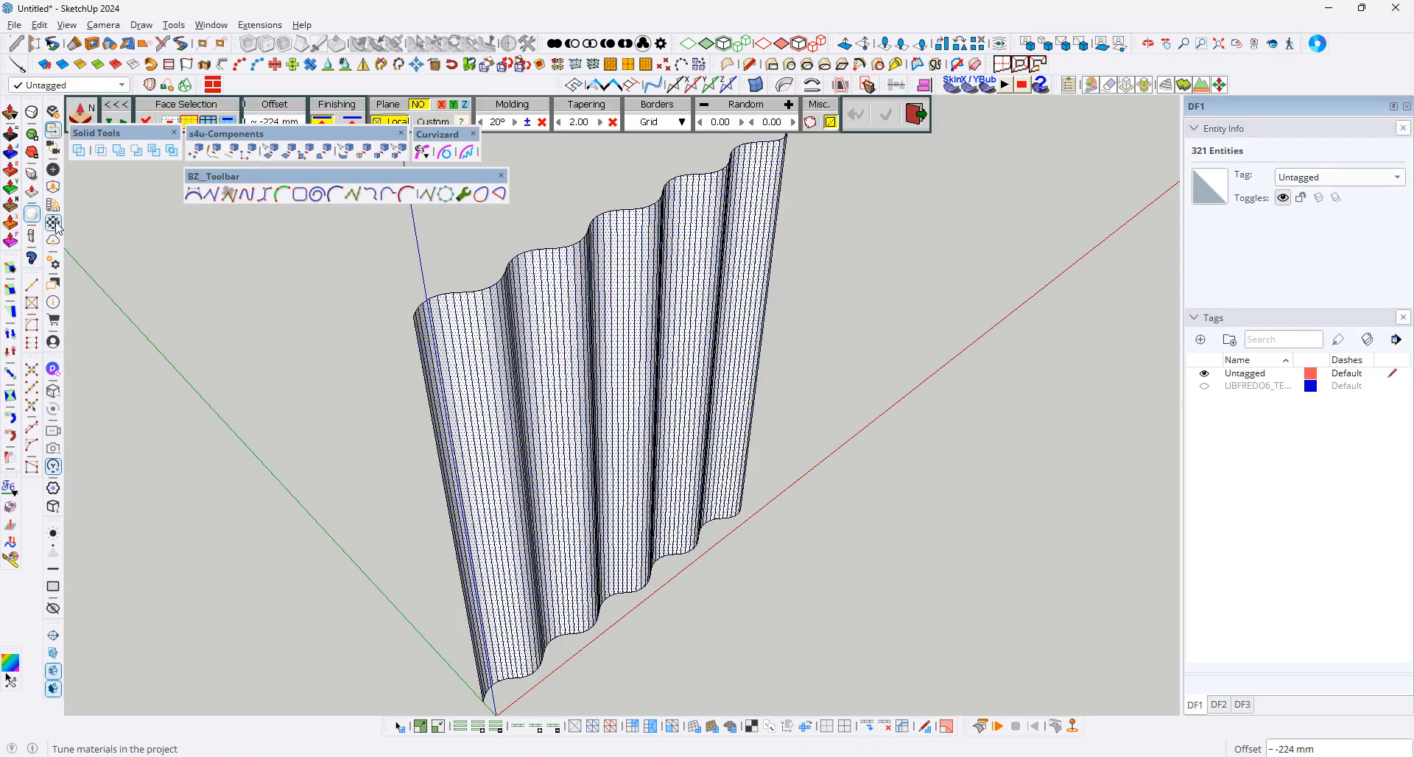
left_click(470, 341)
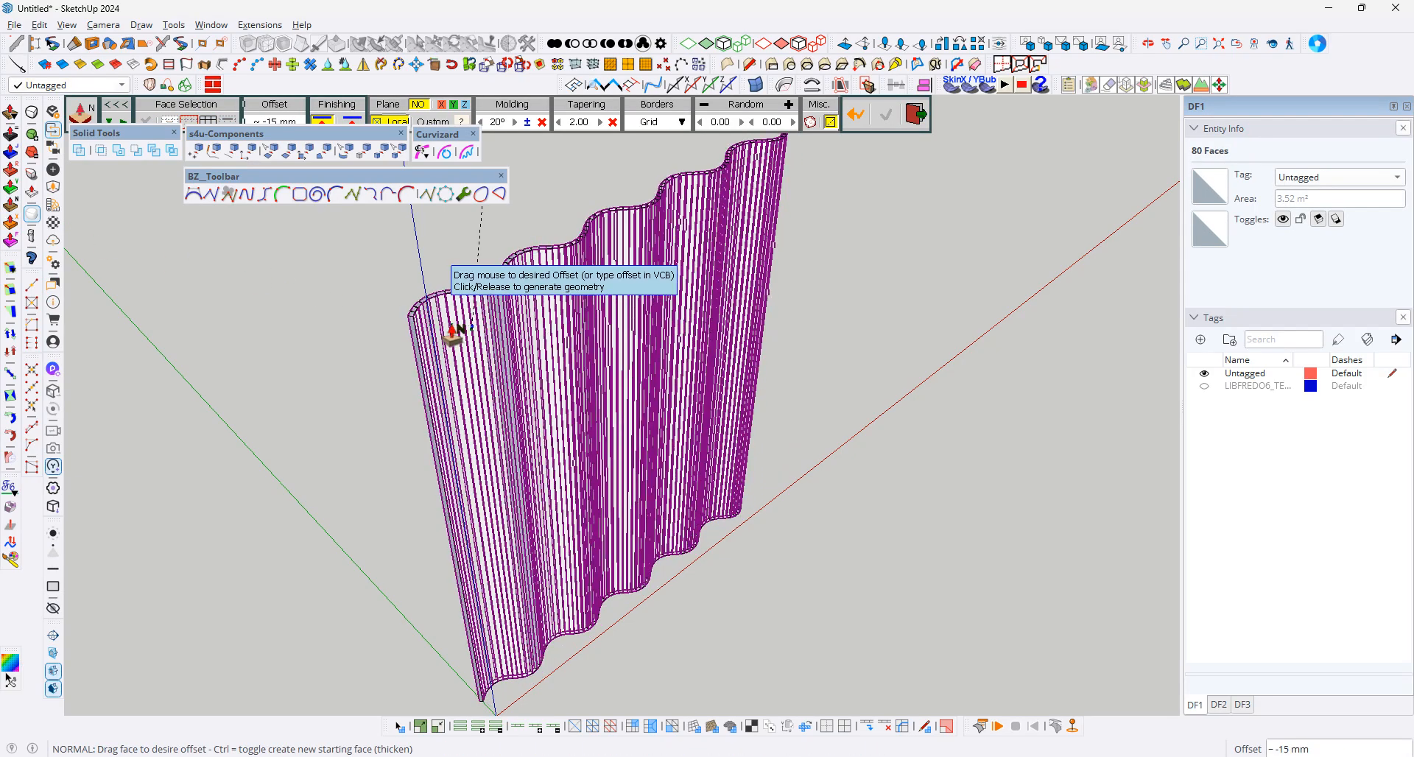
scroll(448, 329, "up", 5)
scroll(451, 334, "down", 4)
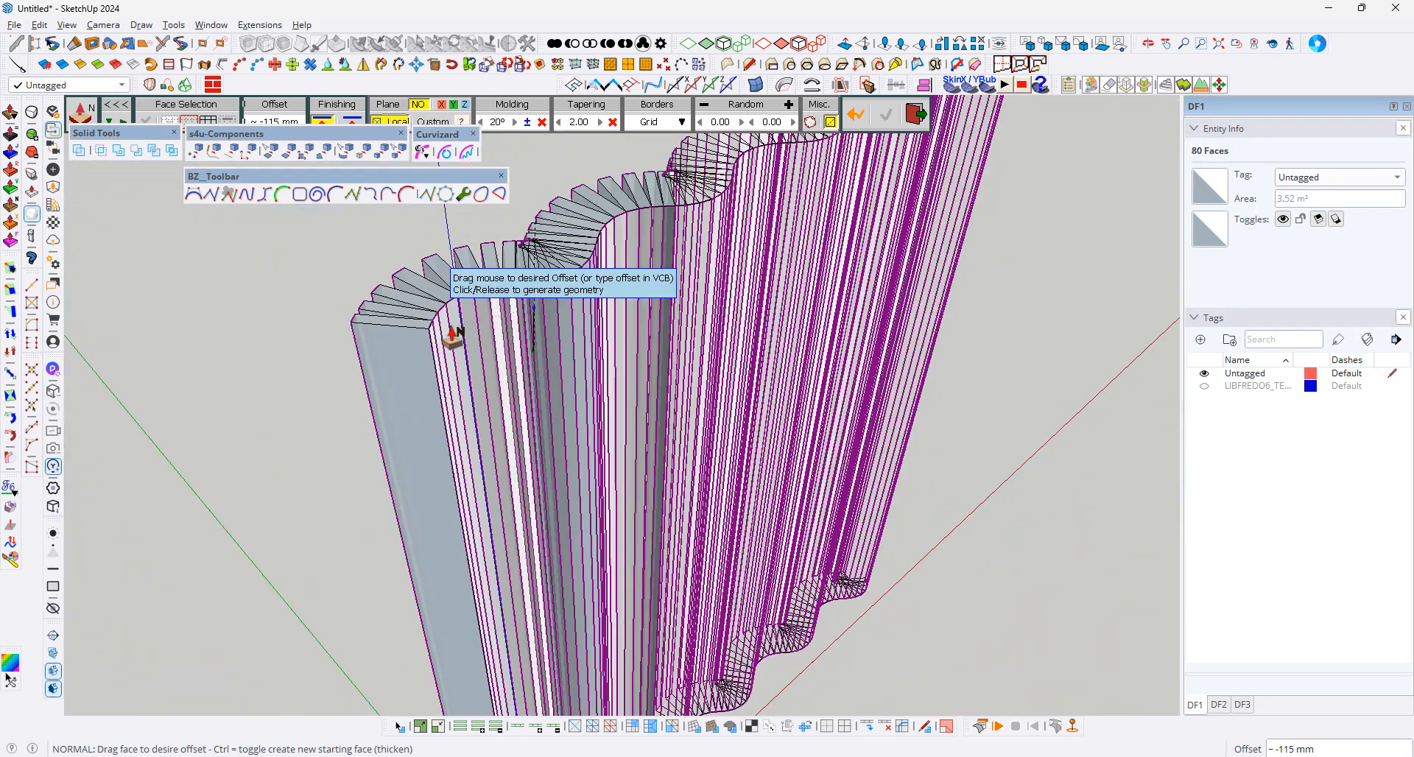
middle_click_drag(451, 335, 512, 389)
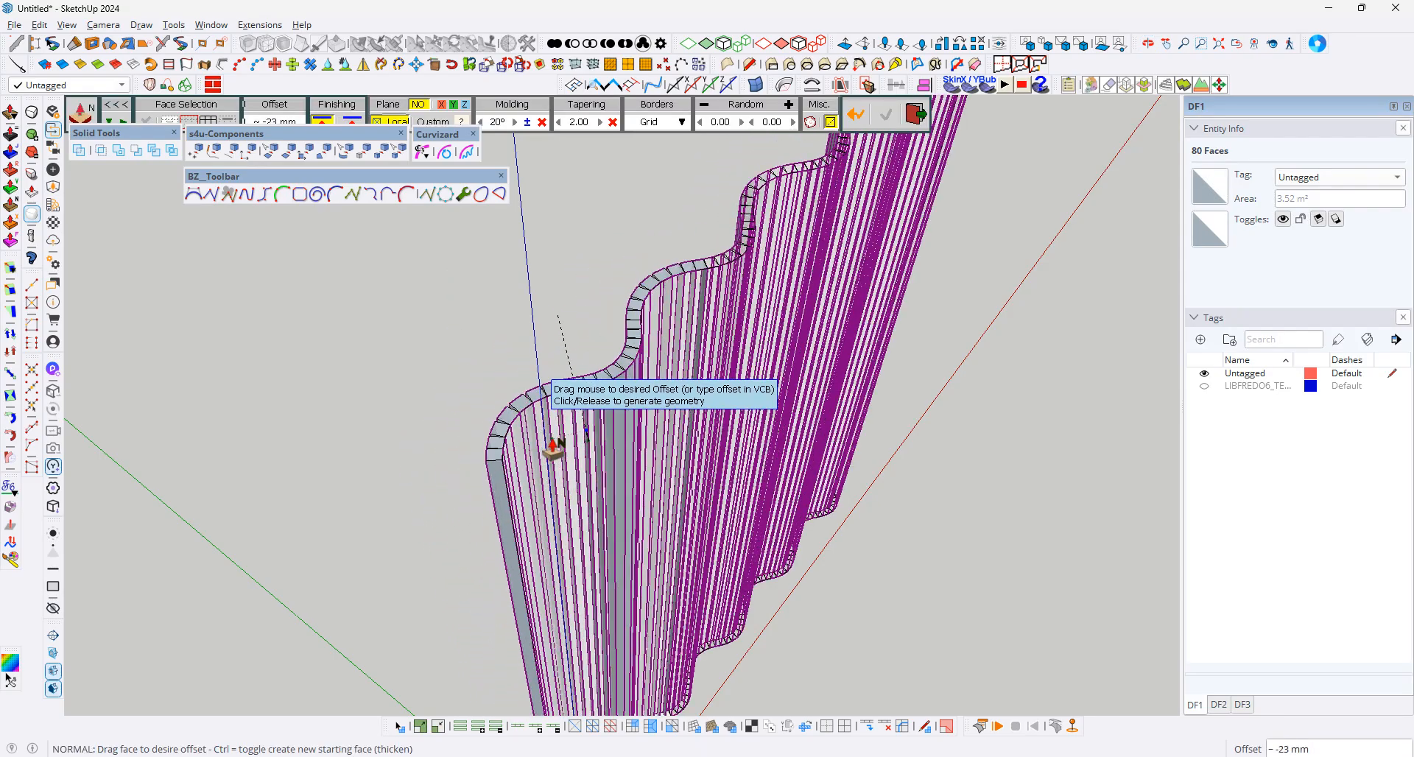
left_click(552, 443)
- Examine the joints between the extruded segments along the wave's top, and undo the extrusion
middle_click_drag(511, 439, 355, 624)
scroll(473, 514, "up", 5)
left_click(550, 462)
scroll(654, 269, "up", 2)
middle_click_drag(775, 308, 764, 307)
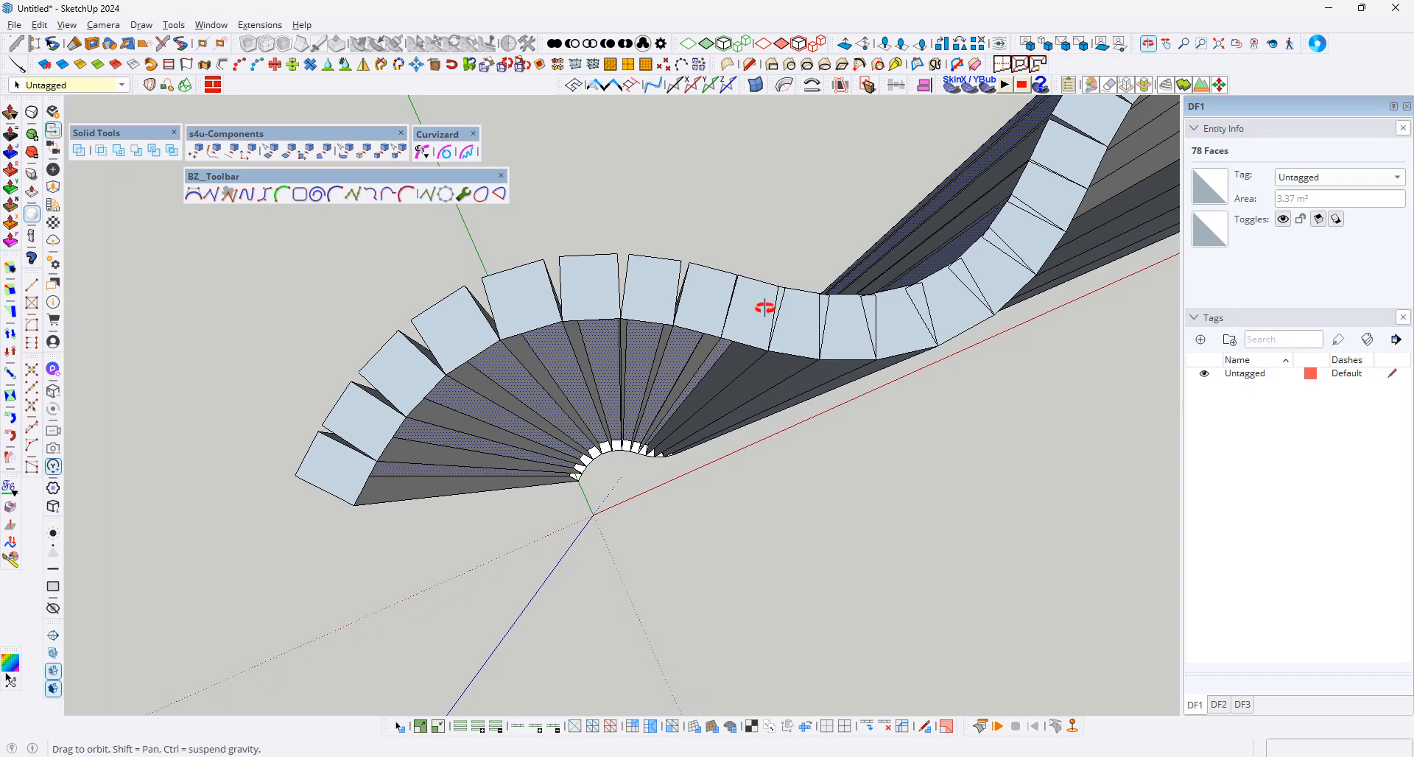
key("p")
key("space")
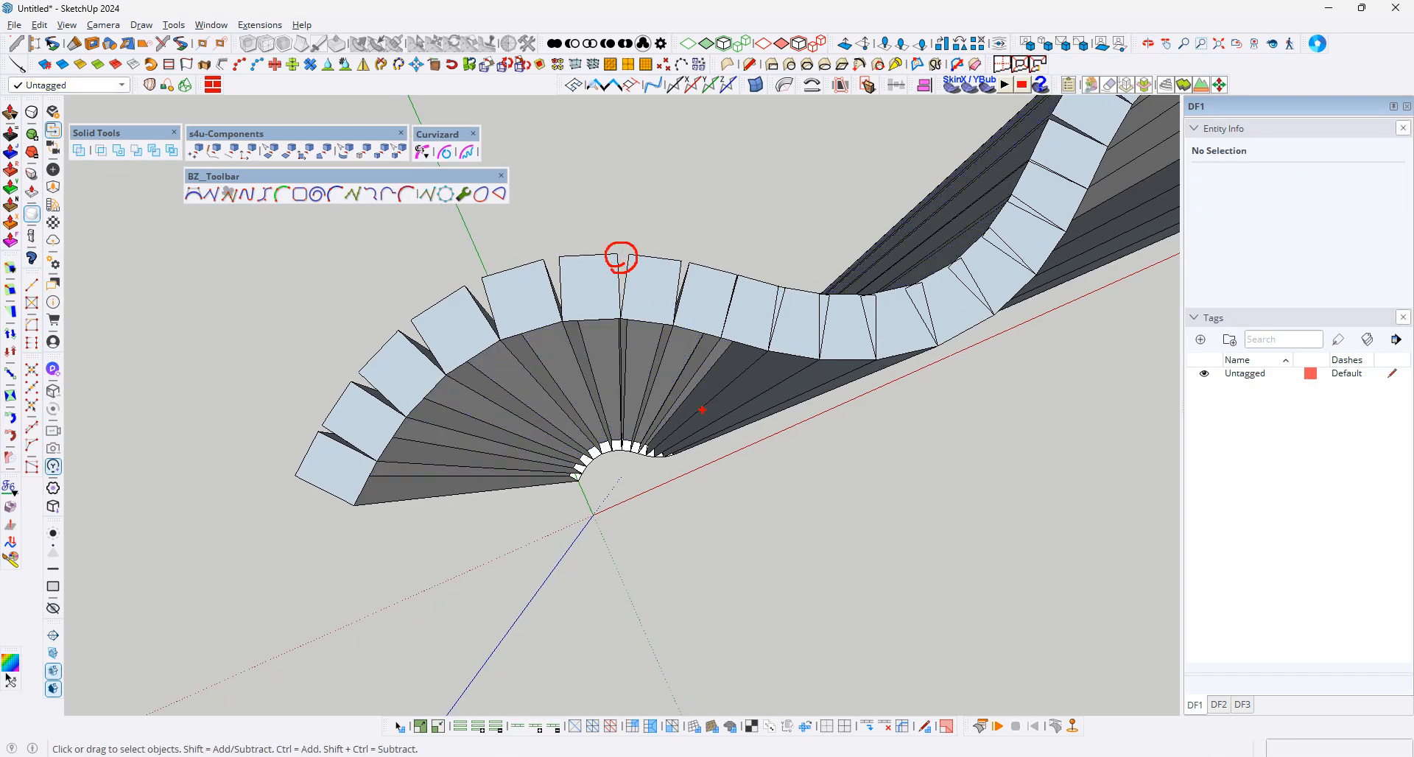
key("ctrl+z")
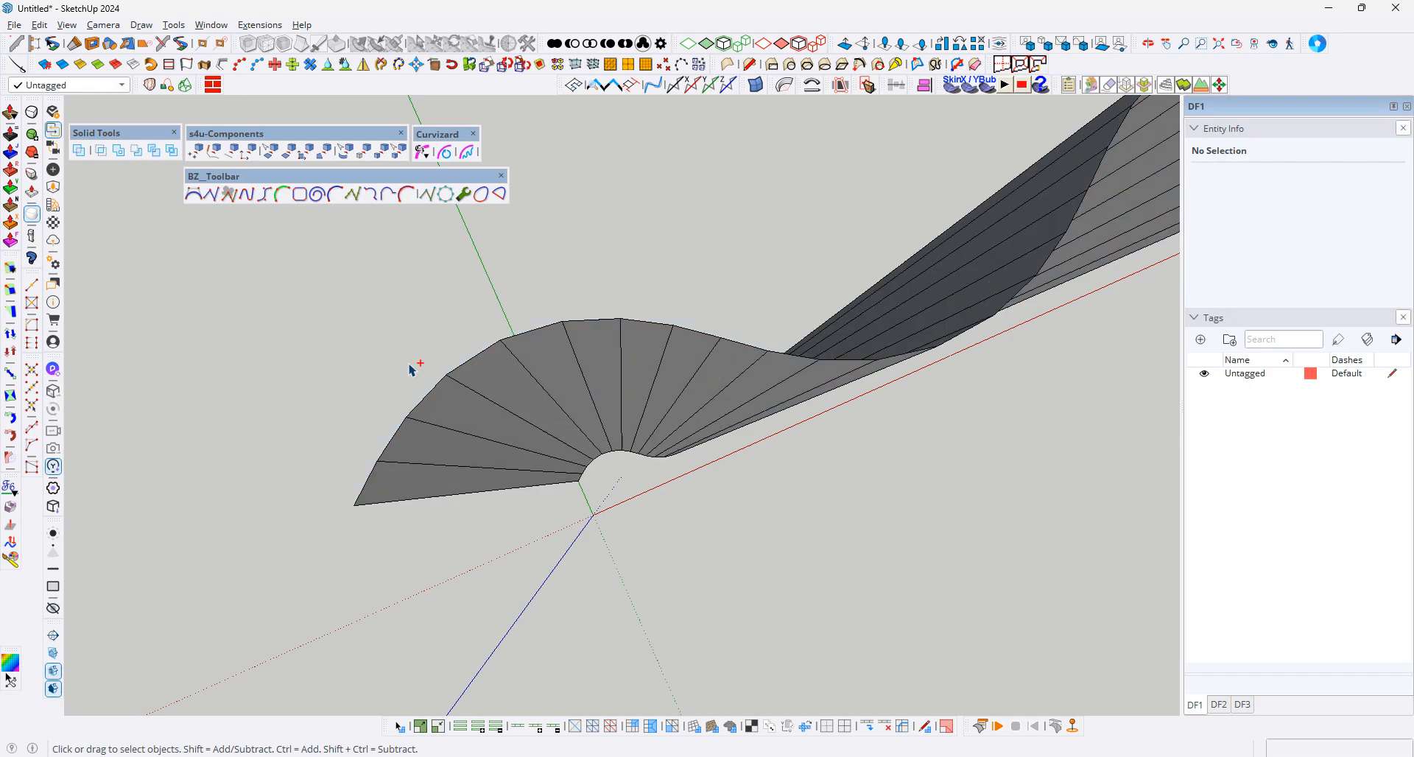
- Select all the wavy surface's faces and extrude them about 16 mm to the opposite side with Normal Push Pull
key("ctrl+a")
left_click(11, 207)
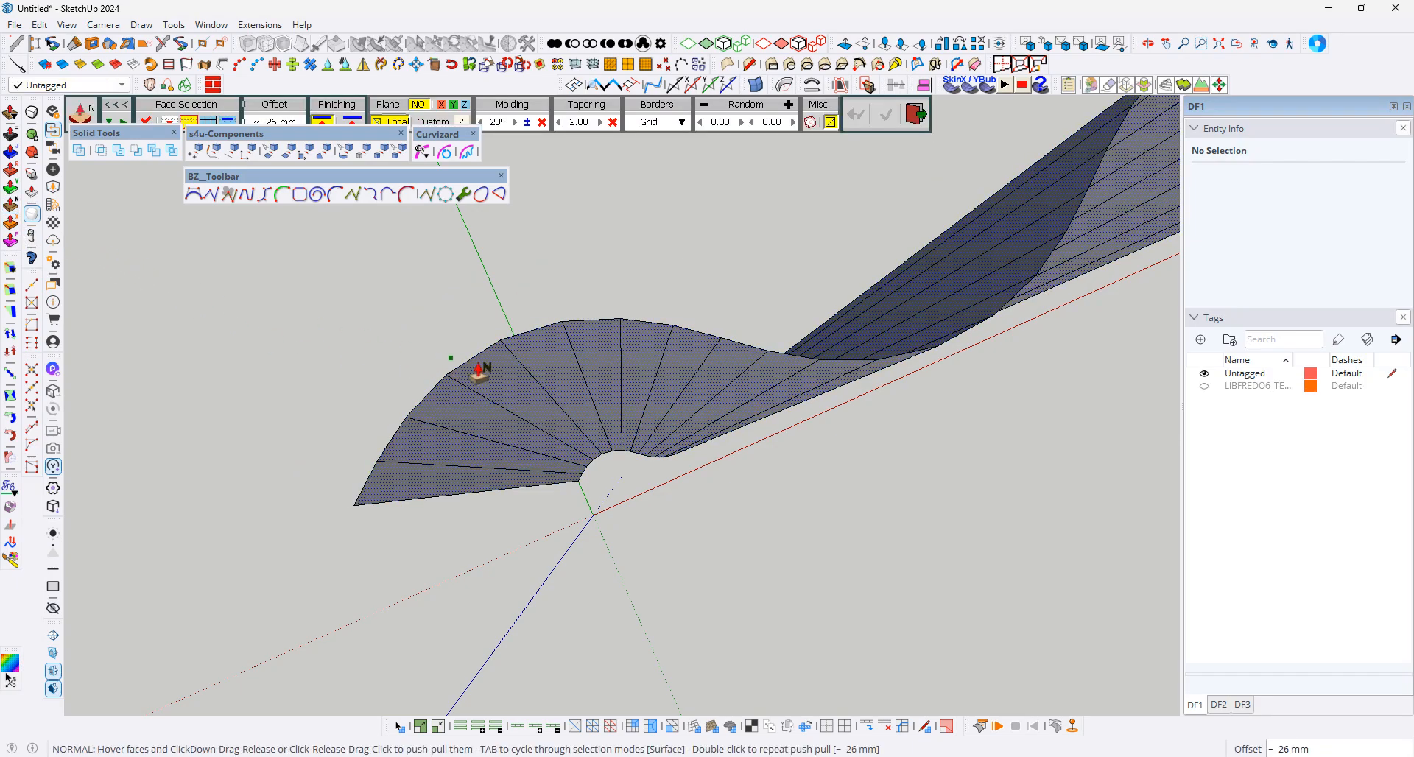
left_click(480, 362)
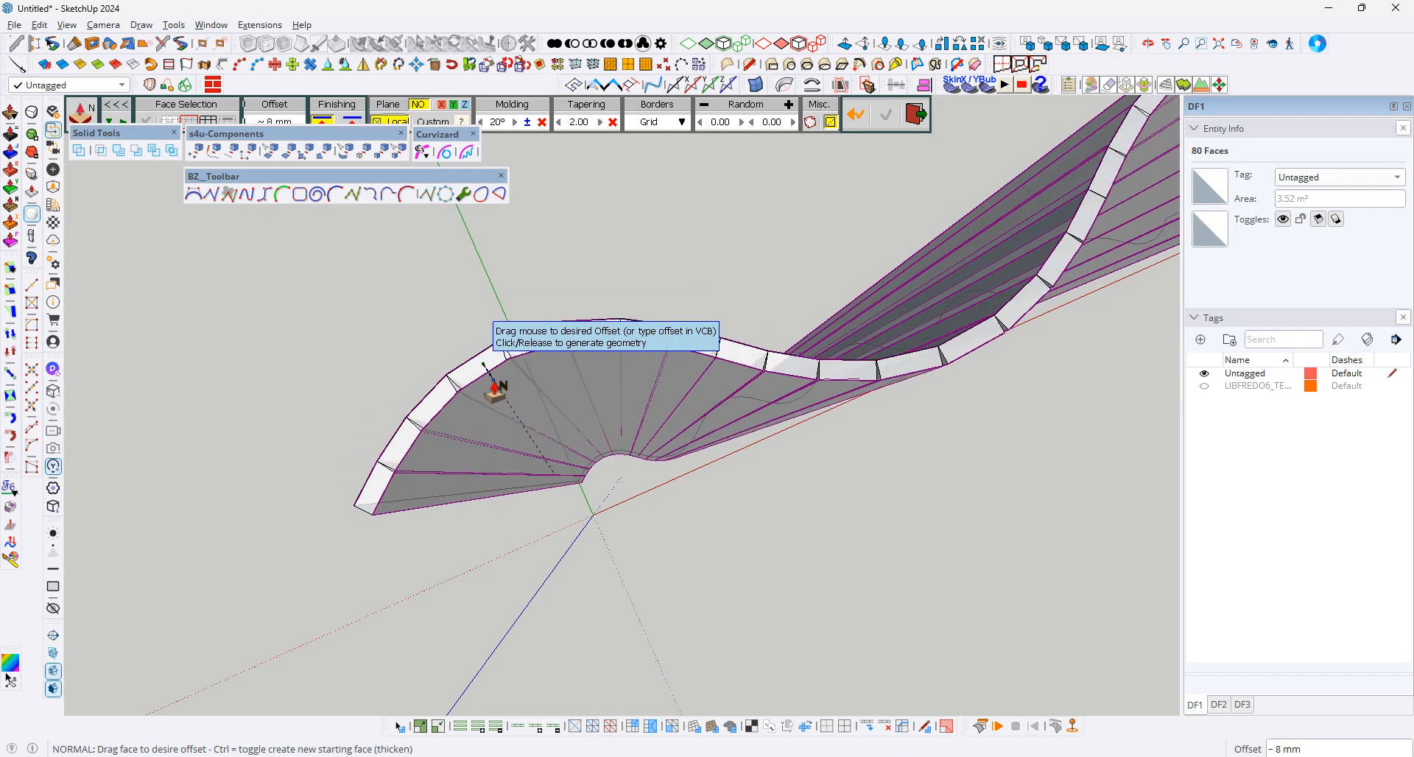
left_click(498, 402)
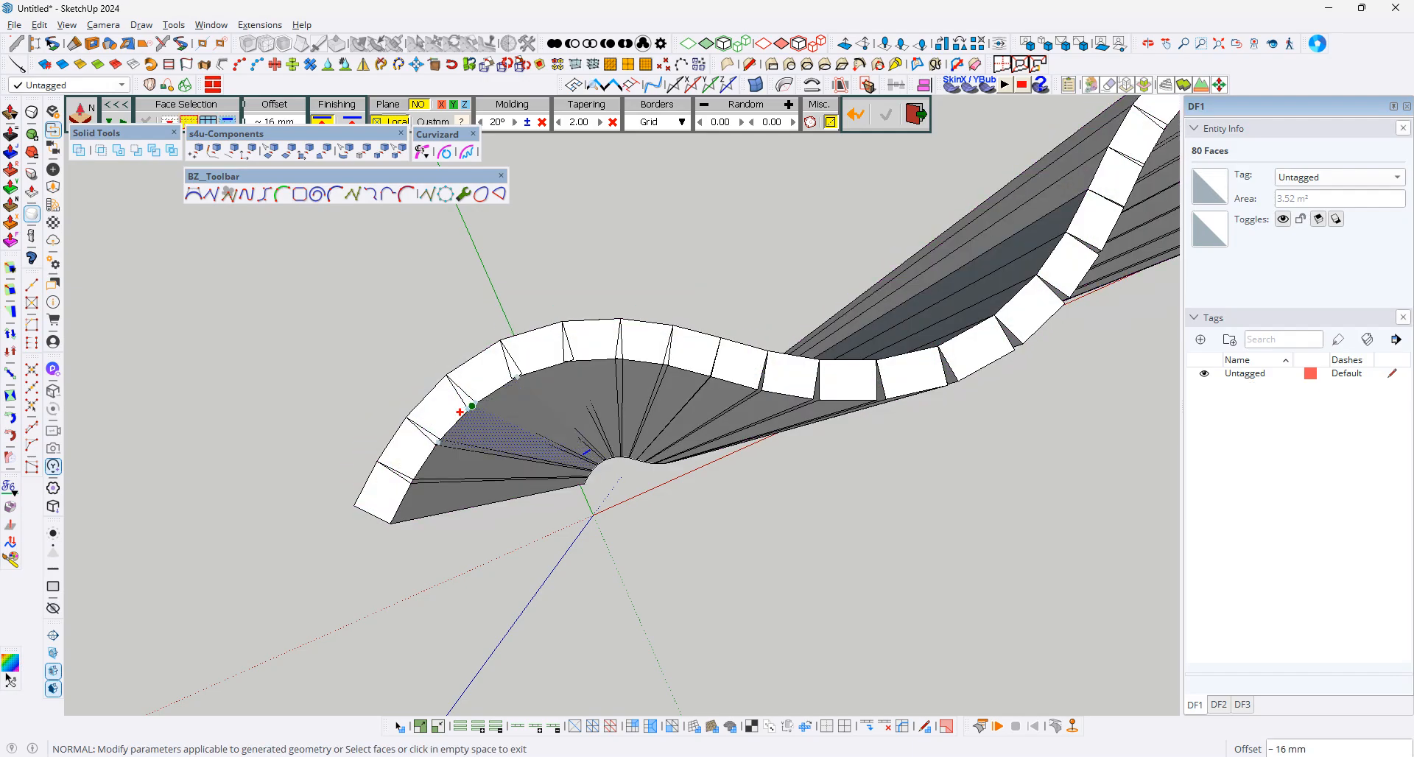
middle_click_drag(688, 397, 420, 444)
scroll(758, 435, "up", 4)
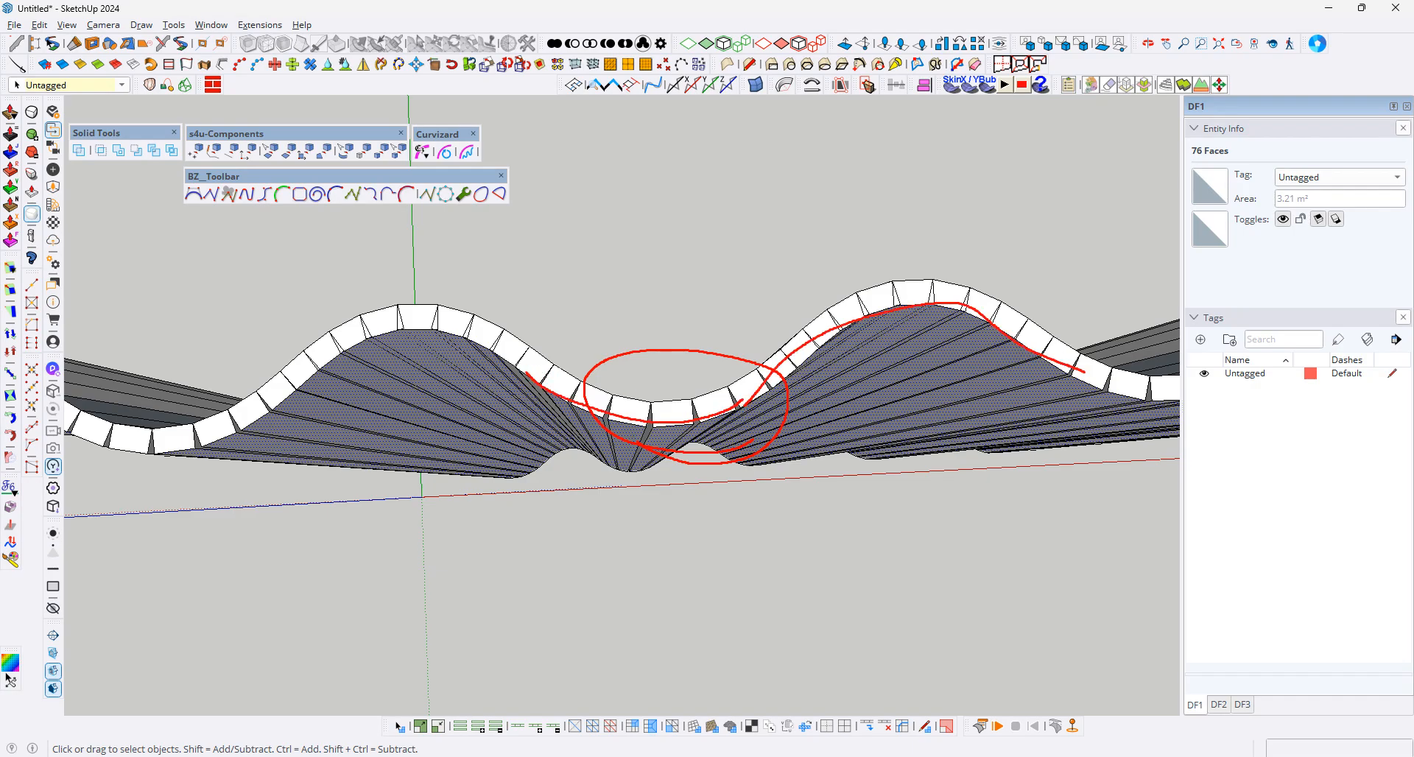
- Remove the 16 mm thickness to return to the thin wavy surface
key("Escape")
scroll(603, 397, "down", 3)
mouse_move(685, 396)
middle_mouse_down()
mouse_move(407, 338)
mouse_move(343, 195)
middle_mouse_up()
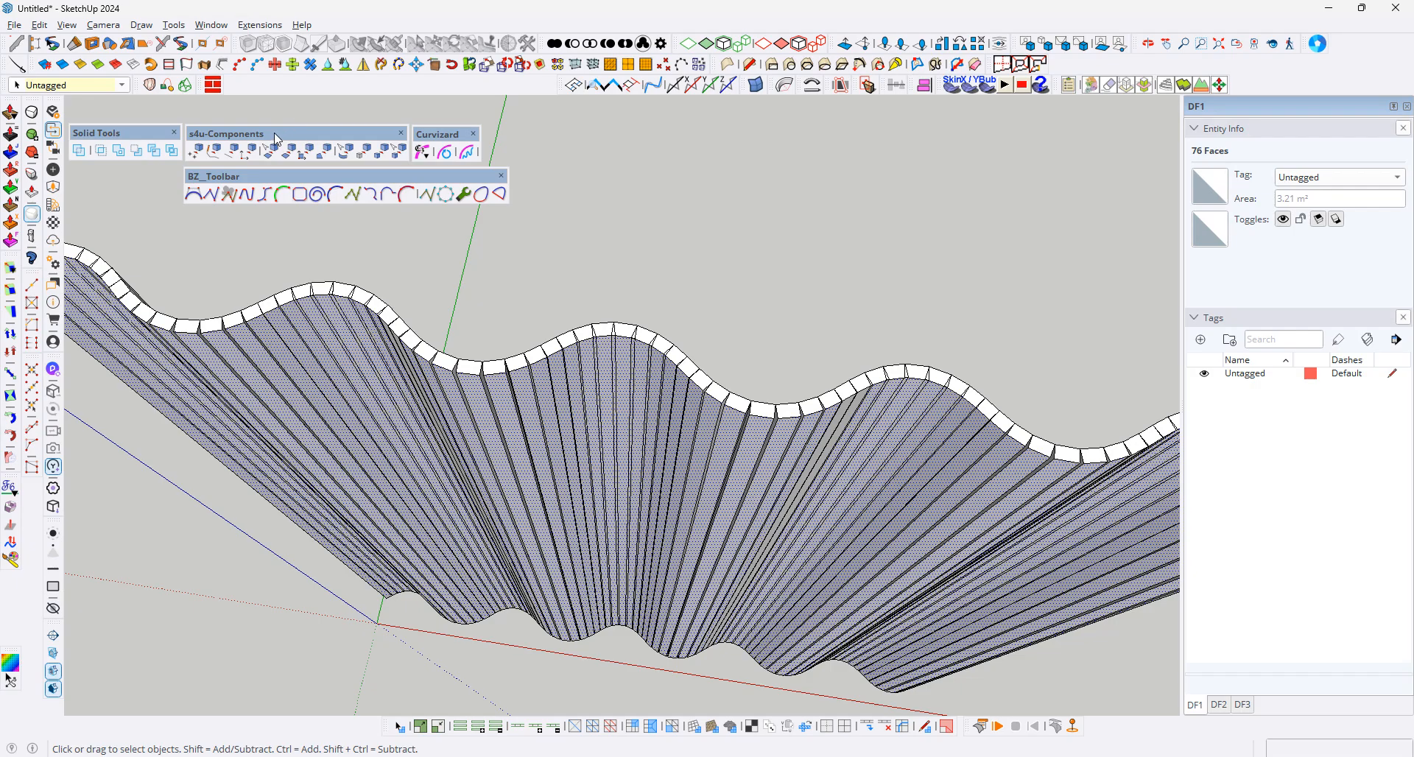
scroll(563, 425, "down", 3)
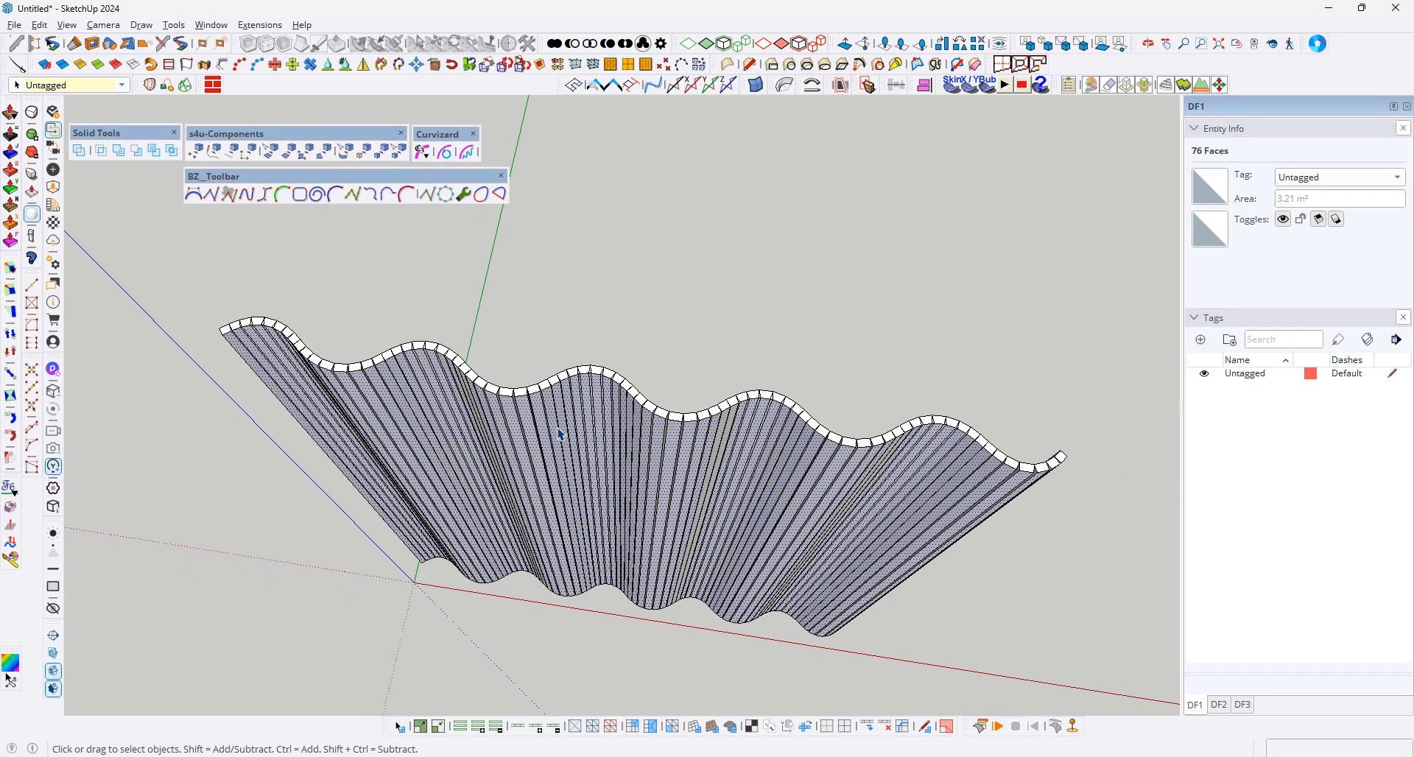
key("Delete")
middle_click_drag(700, 419, 632, 400)
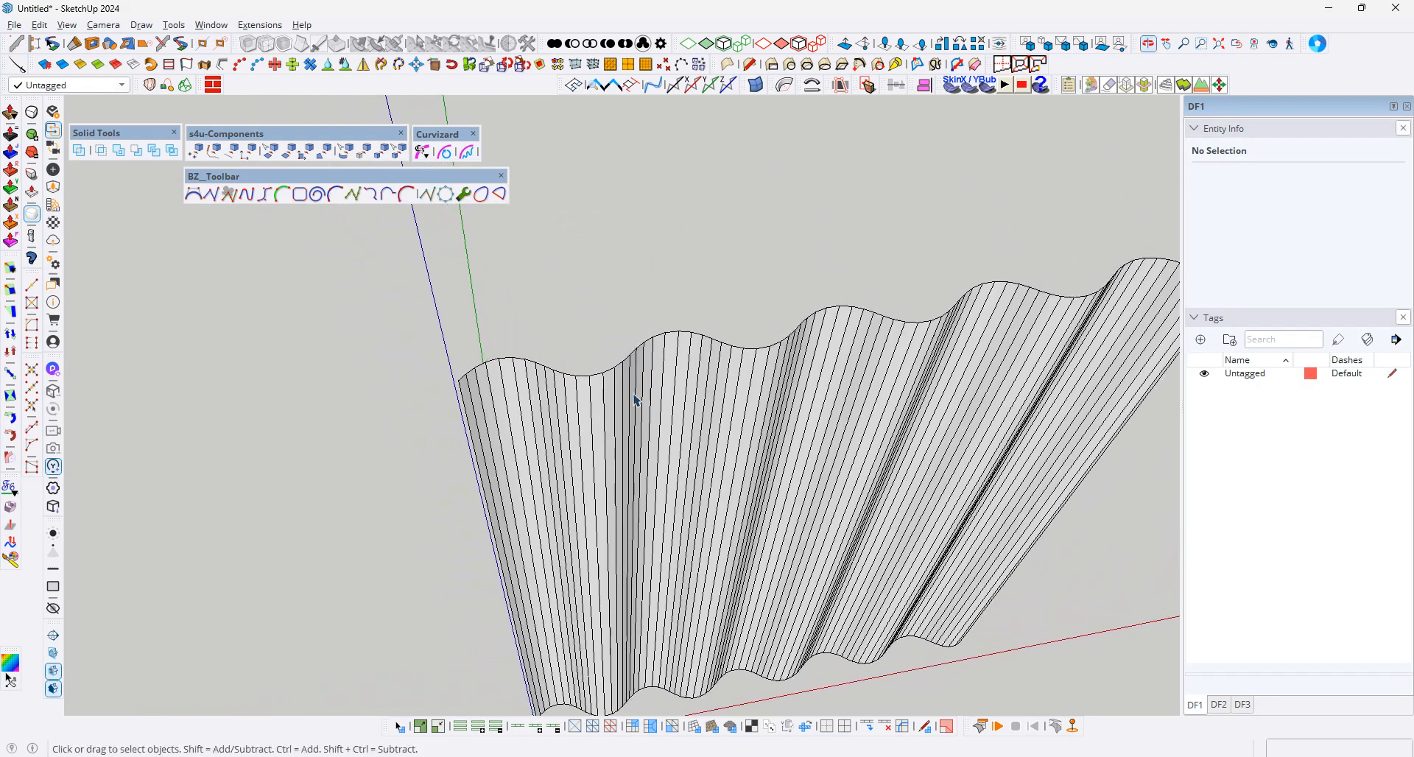
scroll(535, 375, "up", 3)
scroll(573, 402, "down", 5)
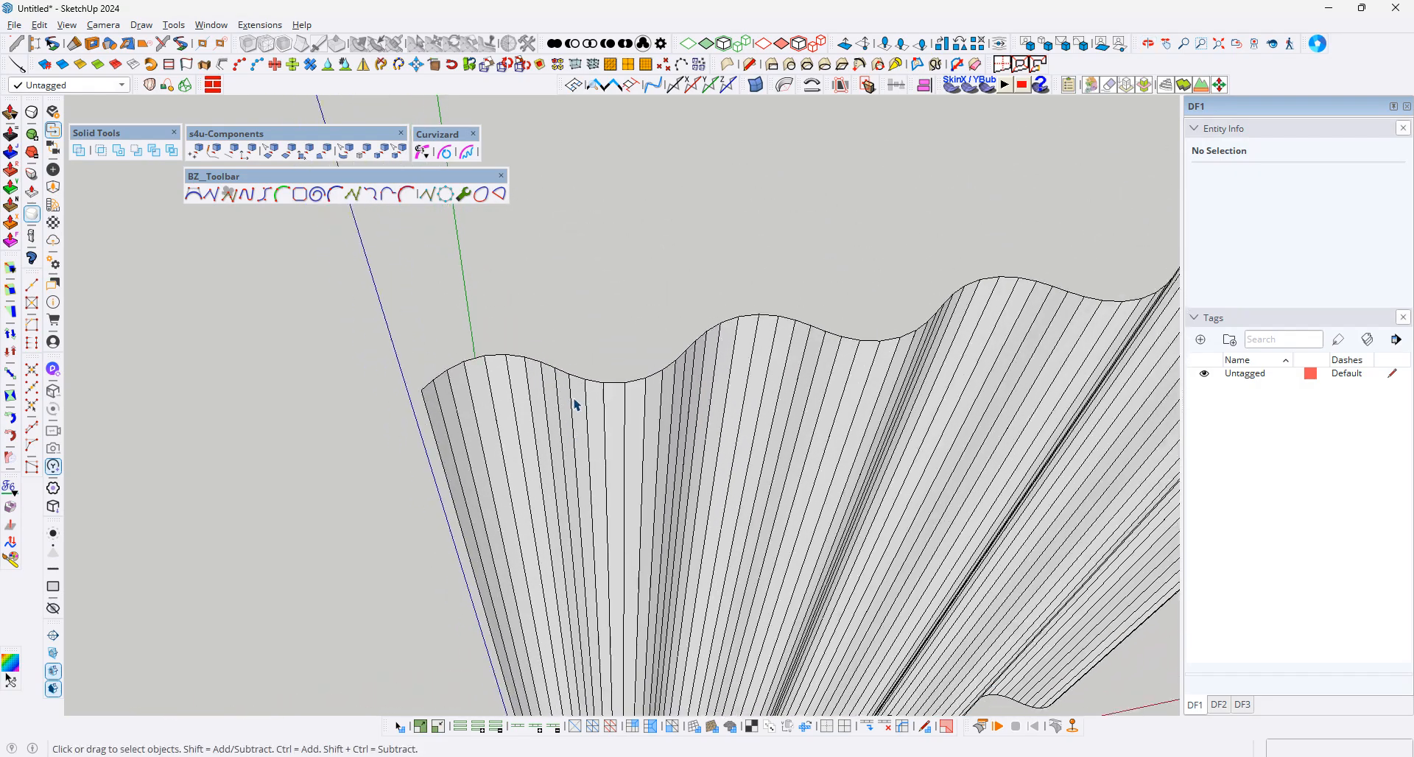
- Copy a single strip face out of the wavy surface and place it beside the surface
middle_click_drag(577, 406, 606, 343)
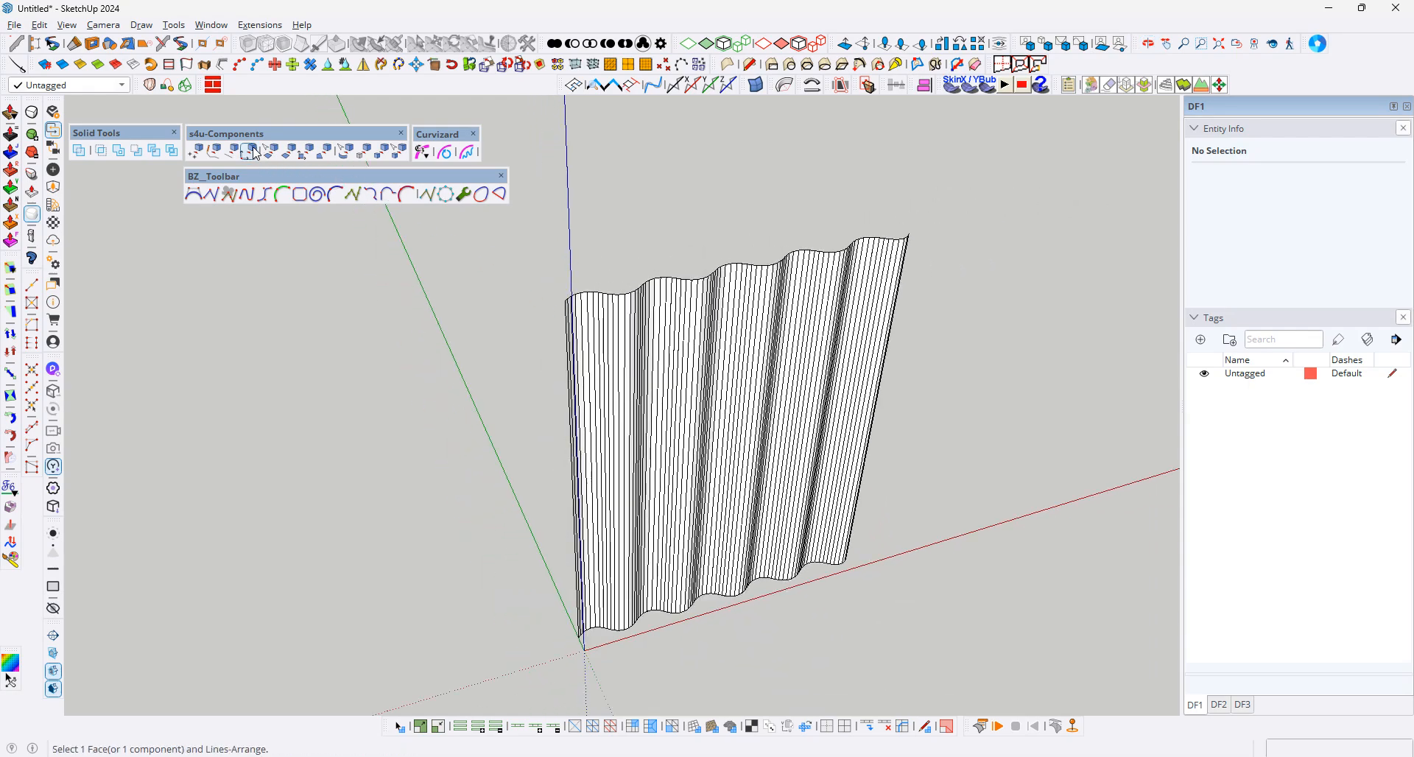
middle_click_drag(547, 387, 847, 284)
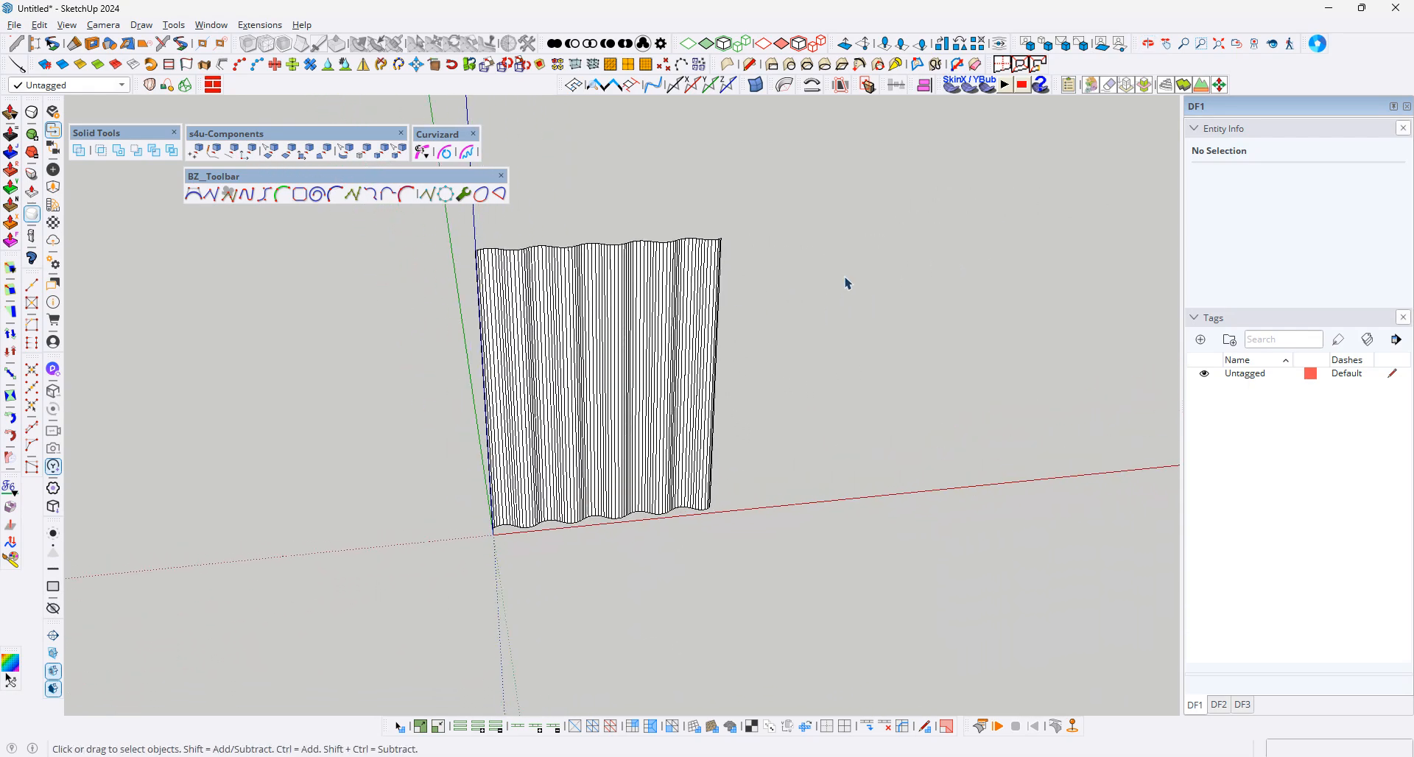
left_click_drag(436, 219, 442, 221)
scroll(473, 278, "up", 5)
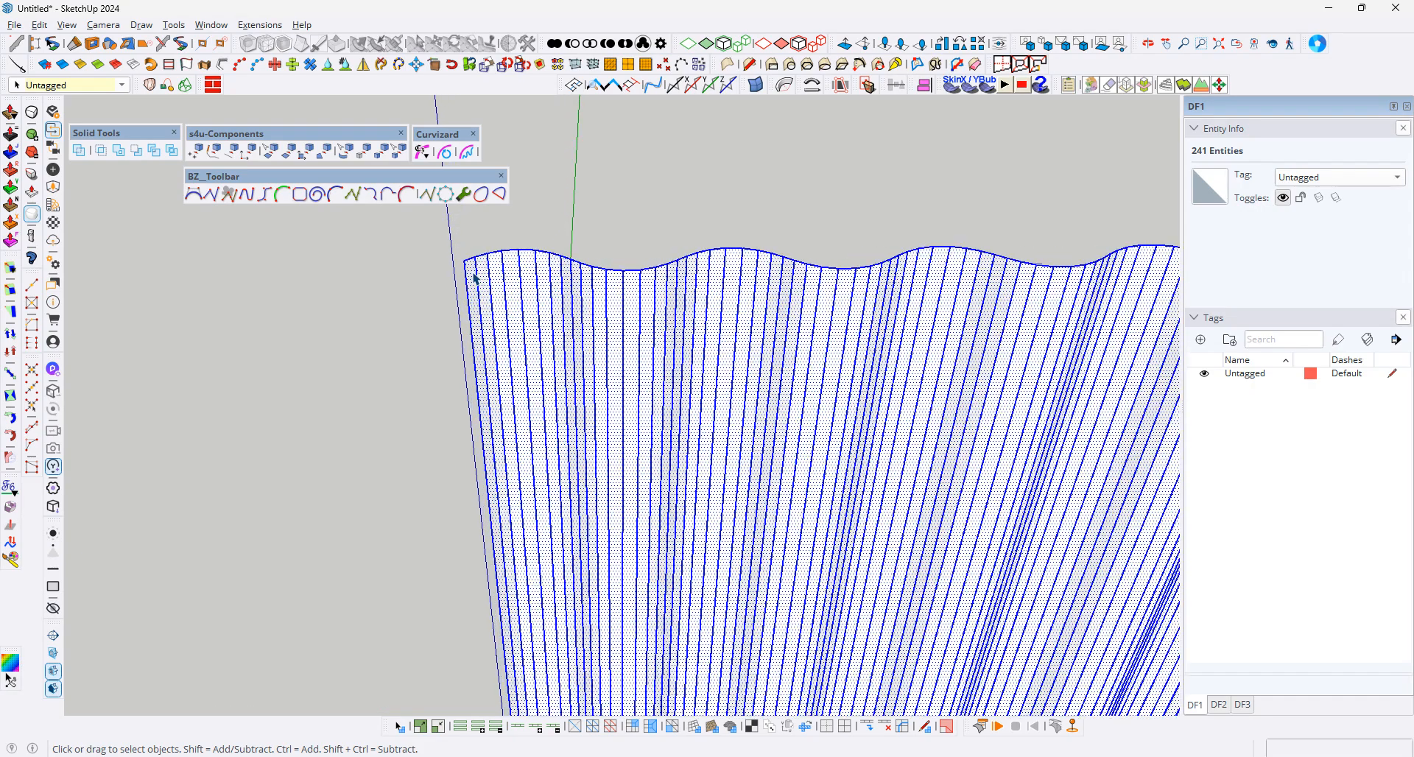
key("m")
left_click(413, 305)
key("ctrl")
left_click(369, 311)
key("space")
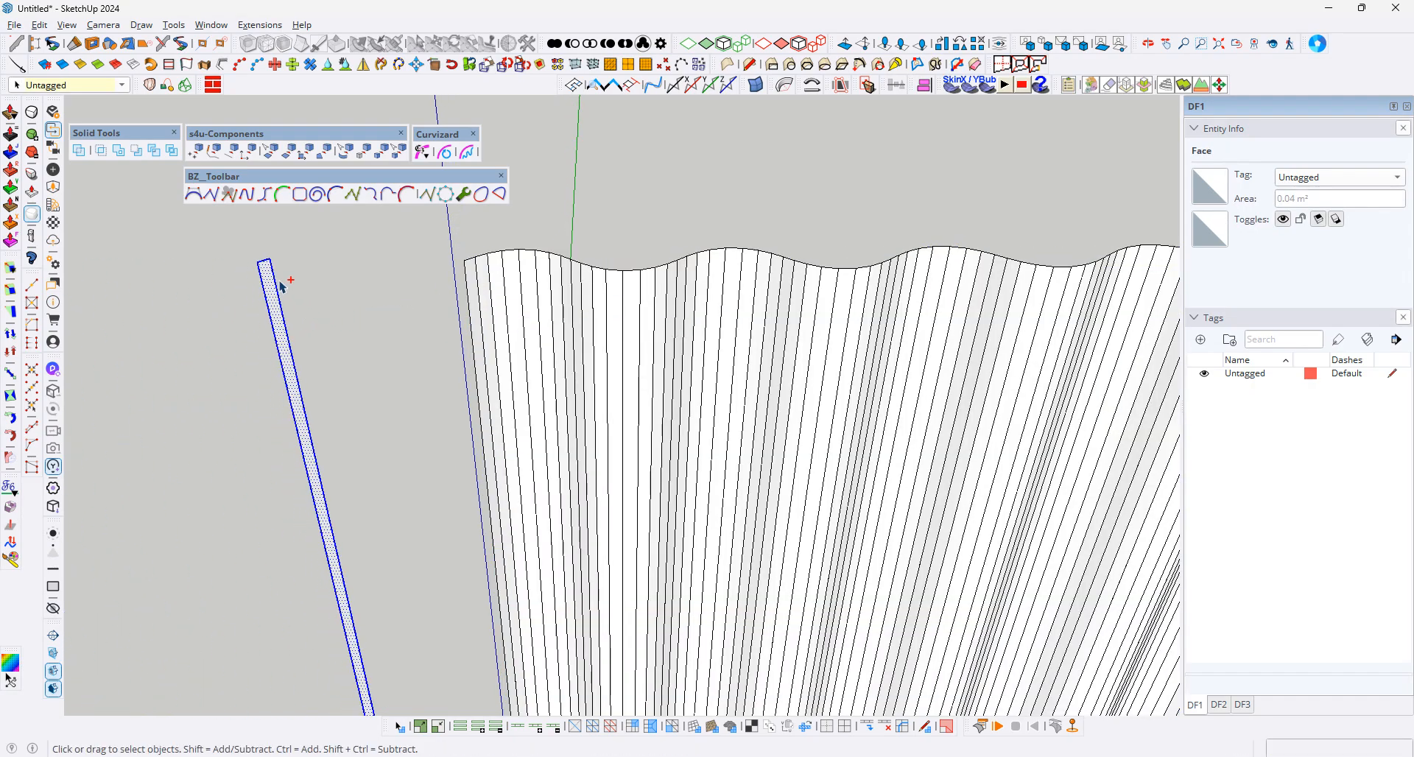
- Push/Pull the copied strip's face to thicken it into a solid bar
key("p")
left_click(275, 283)
left_click(277, 293)
key("space")
scroll(578, 293, "down", 3)
- Copy the surface's bottom wavy curve, delete the surface and paste the curve back in place
left_click(578, 296)
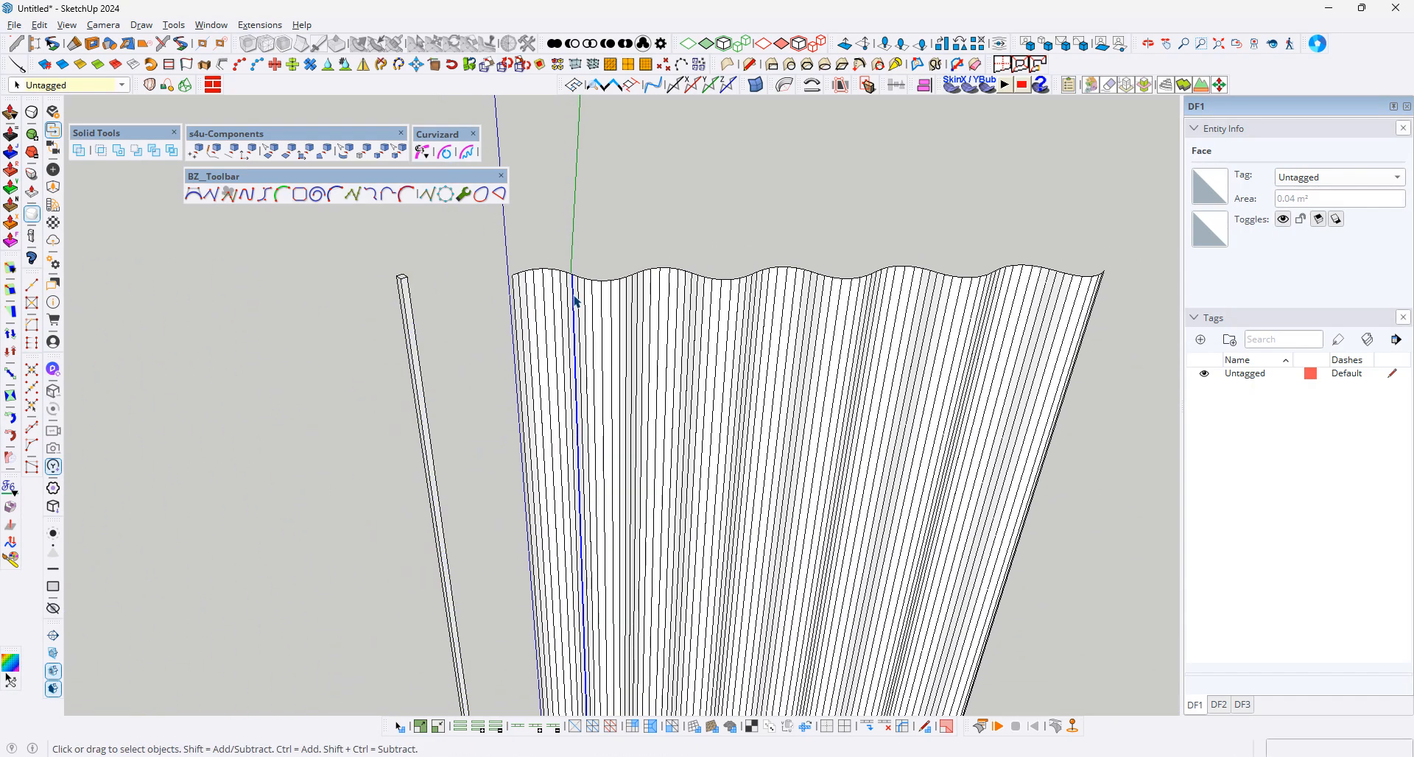
left_click(577, 300)
scroll(582, 306, "down", 2)
middle_click_drag(624, 365, 614, 235, "shift")
mouse_move(522, 444)
left_mouse_down()
mouse_move(764, 567)
mouse_move(967, 586)
left_mouse_up()
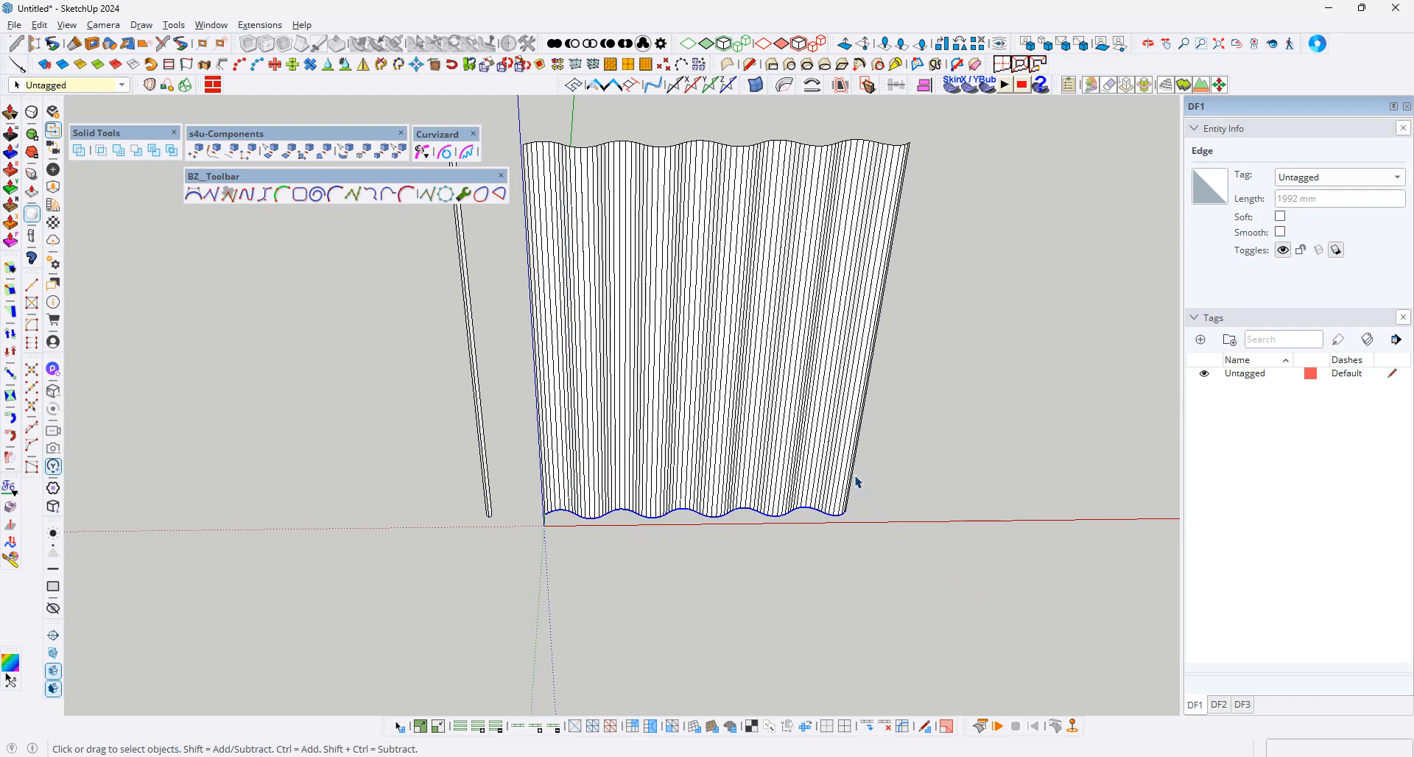
key("ctrl+c")
triple_click(732, 390)
key("Delete")
key("ctrl+shift+v")
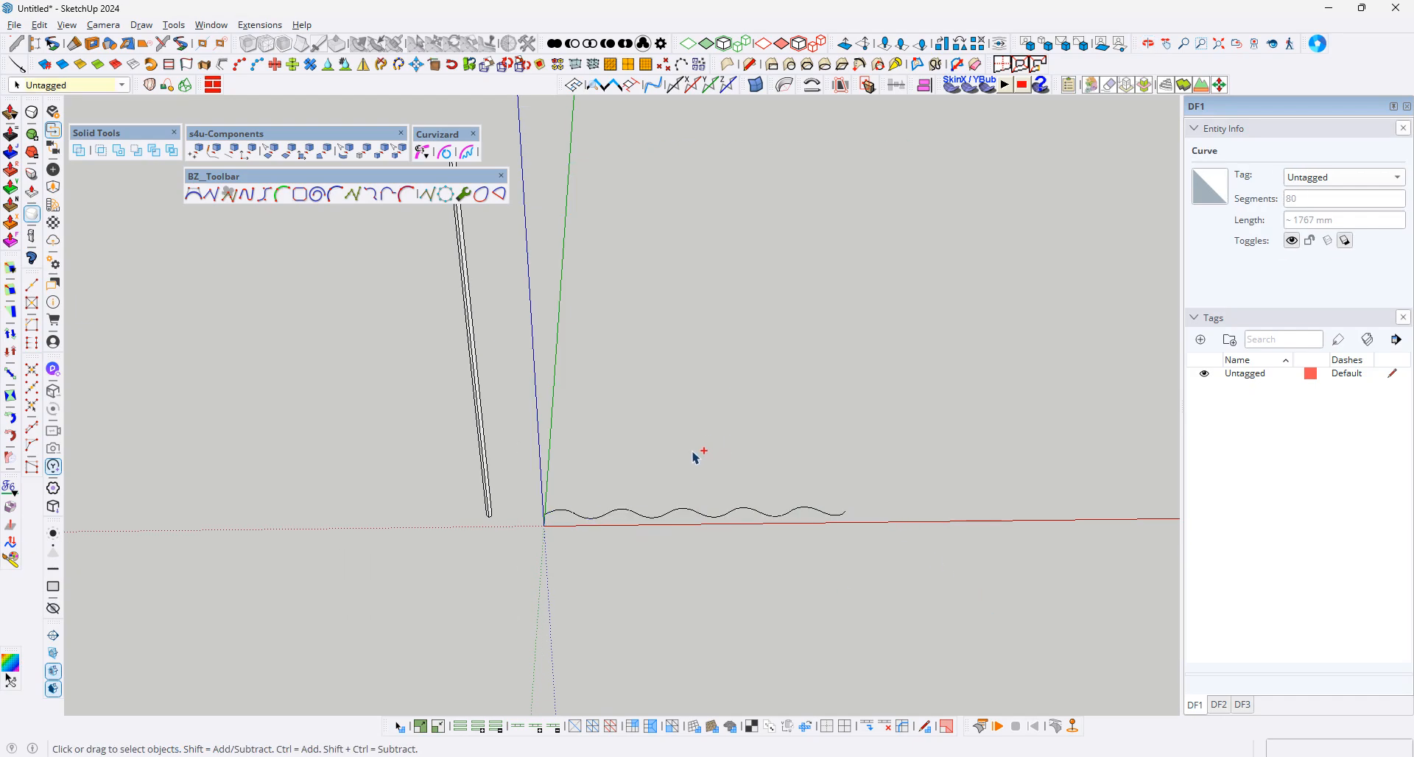
- Group the solid bar's geometry and copy the group along the wavy curve as a path
middle_click_drag(501, 461, 504, 495, "shift")
triple_click(483, 449)
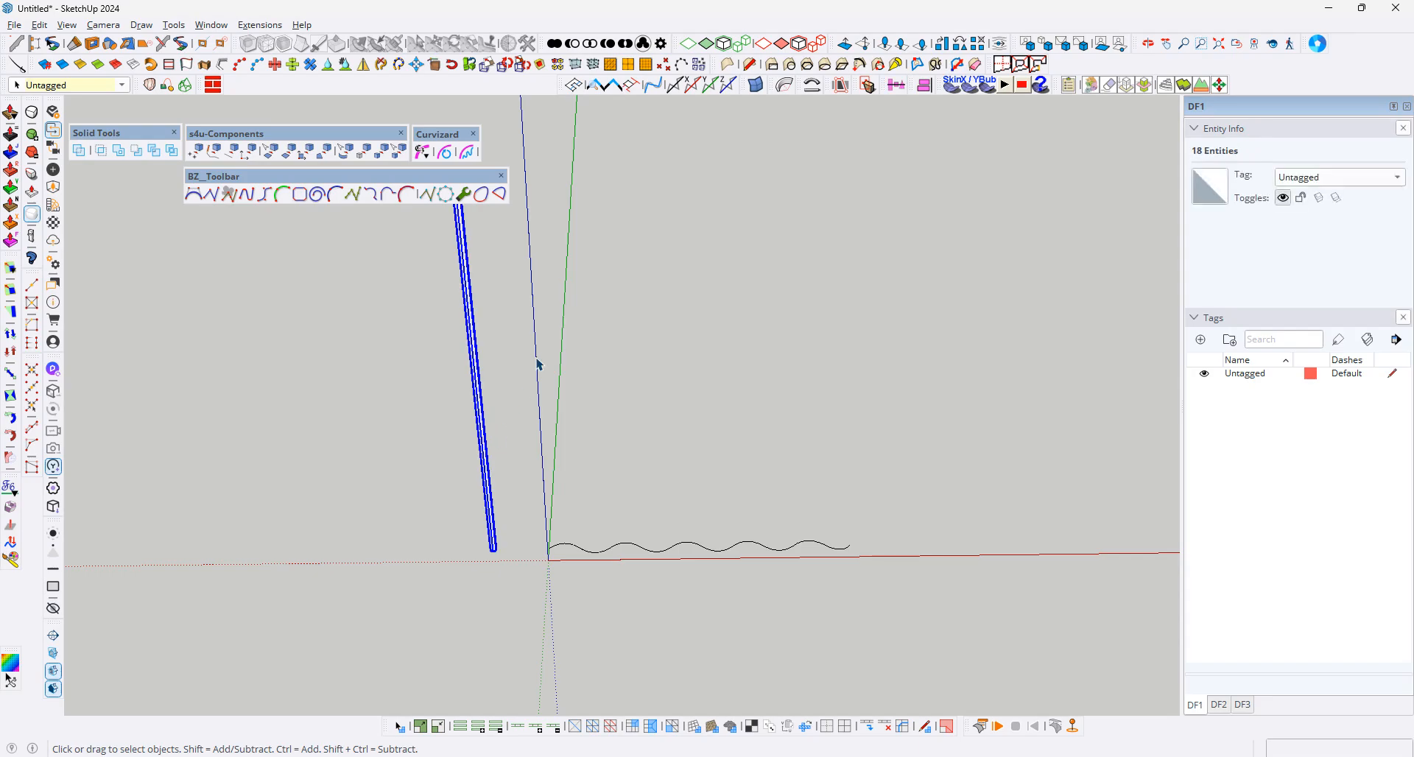
key("ctrl+g")
left_click(686, 543)
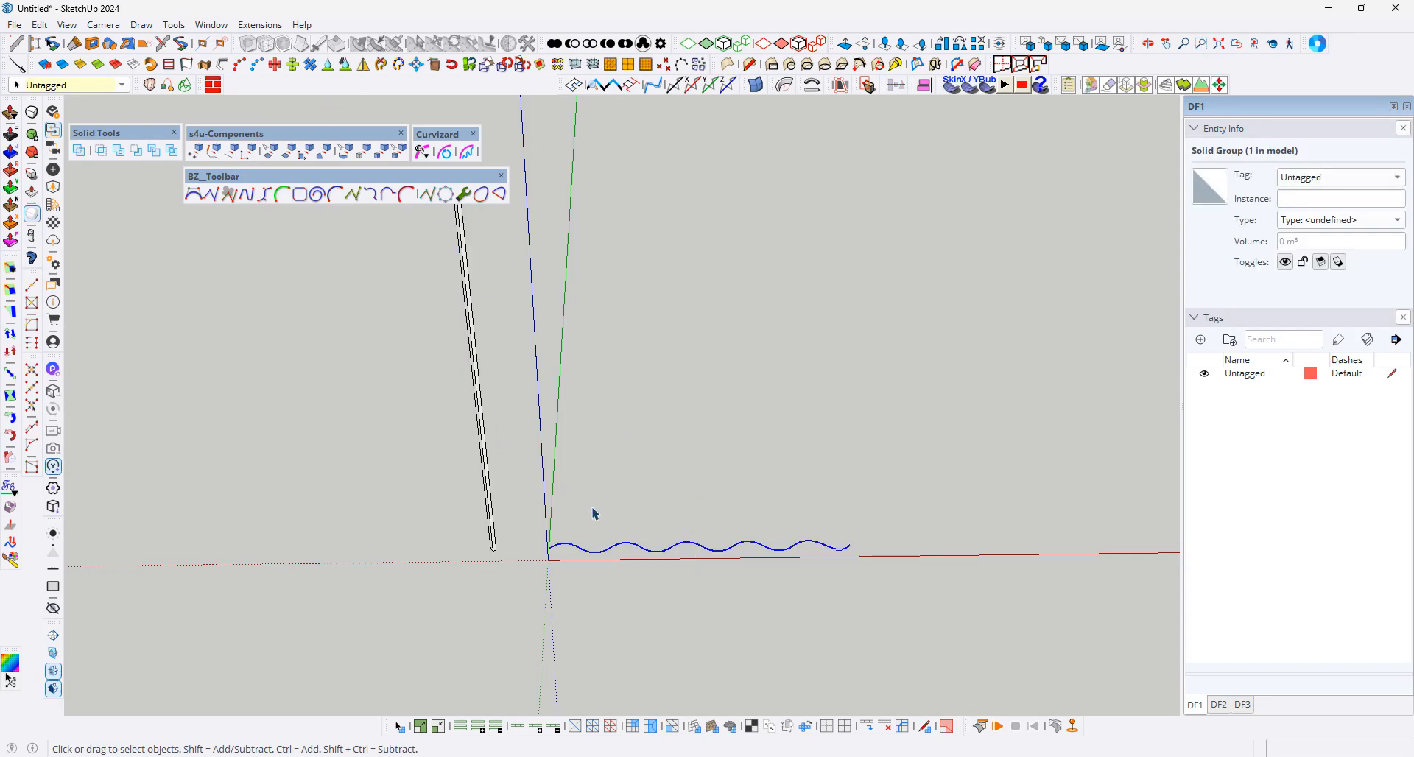
left_click(240, 65)
left_click(475, 322)
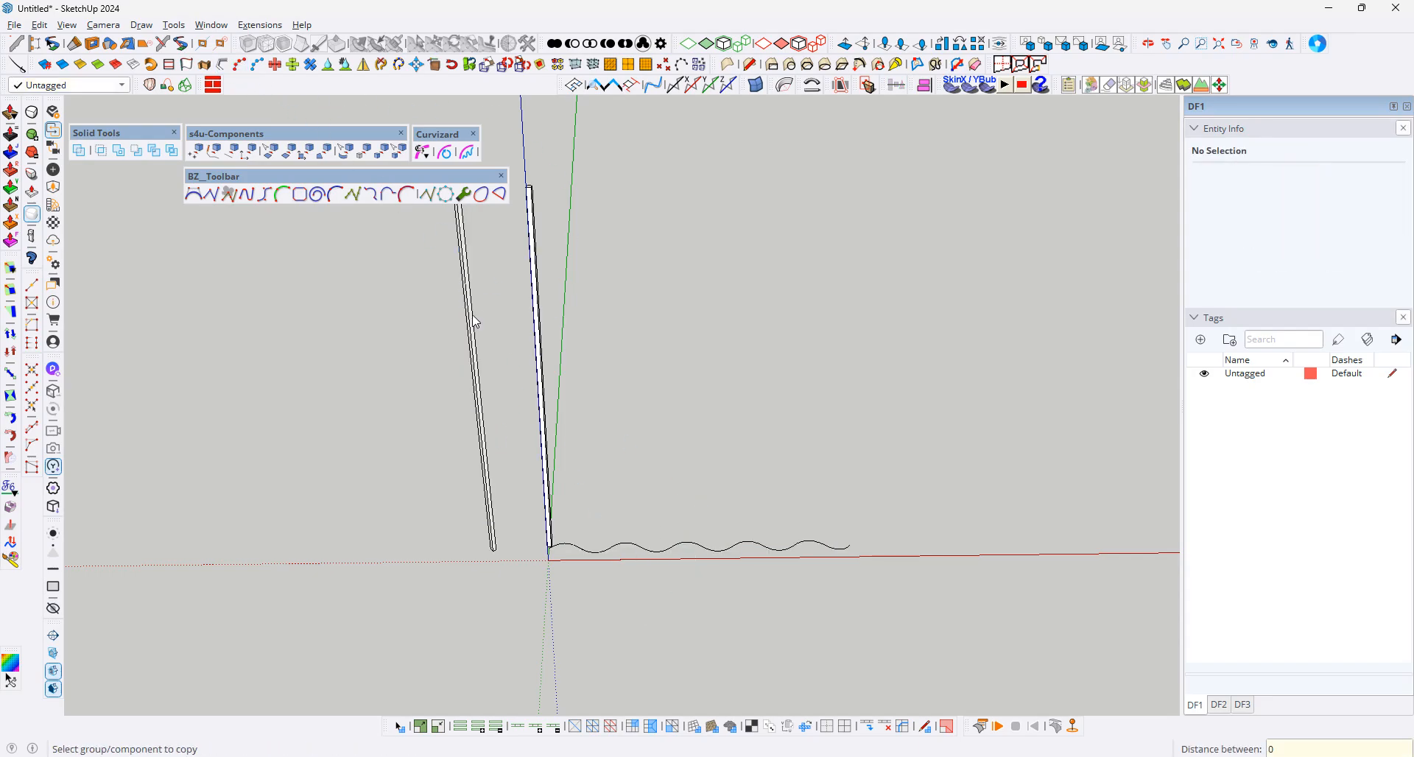
- Try spacings of 10 and 100 for the bars along the curve, and set the spacing to 20
scroll(687, 239, "up", 4)
middle_click_drag(692, 243, 628, 338)
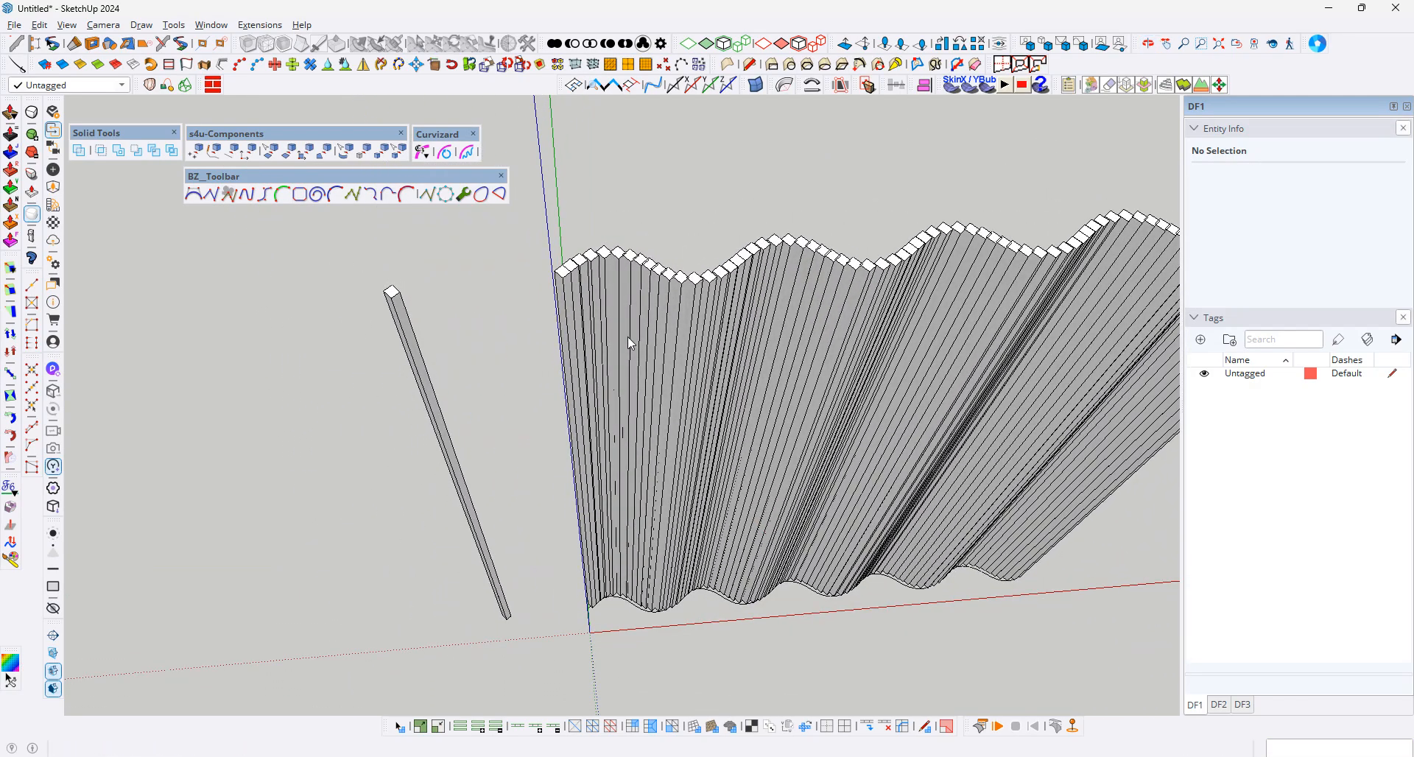
scroll(627, 337, "up", 2)
key("Return")
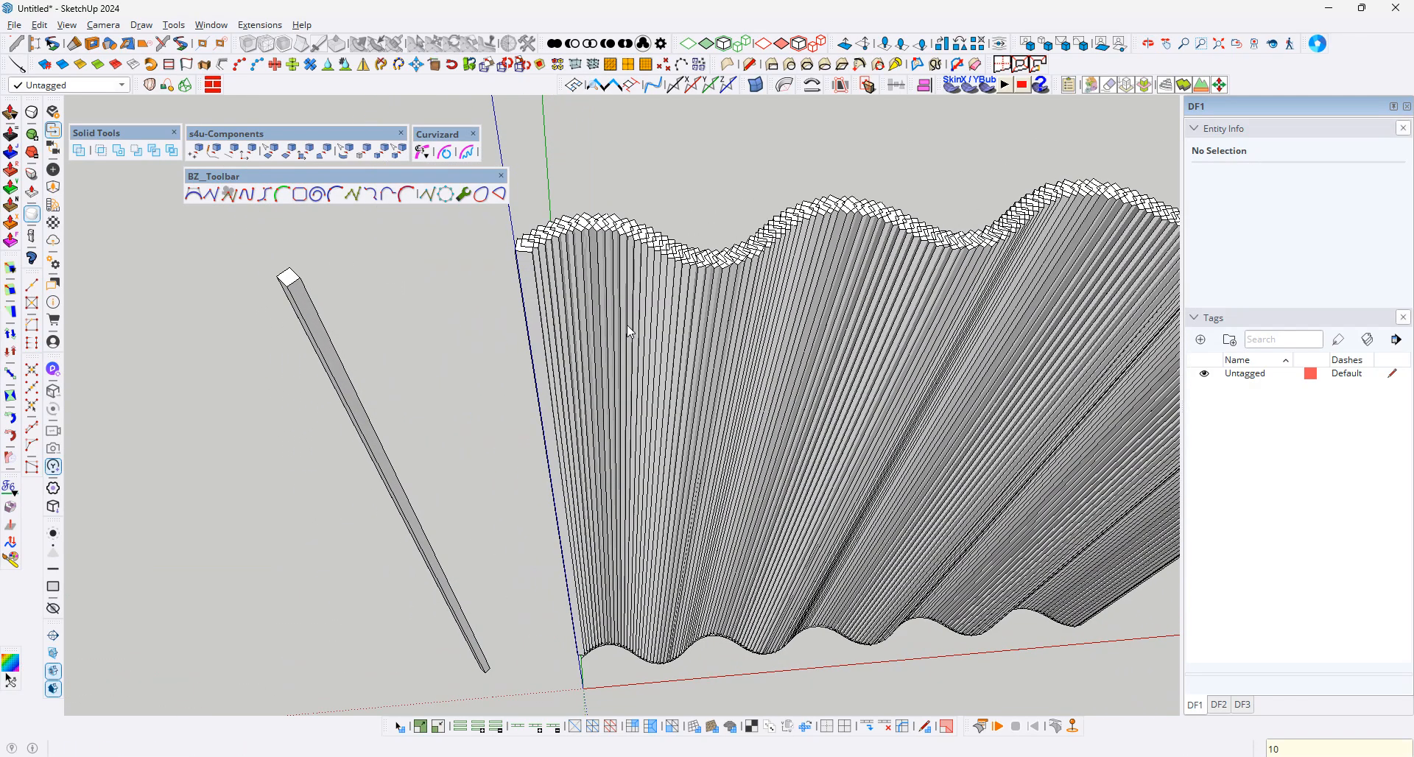
key("Return")
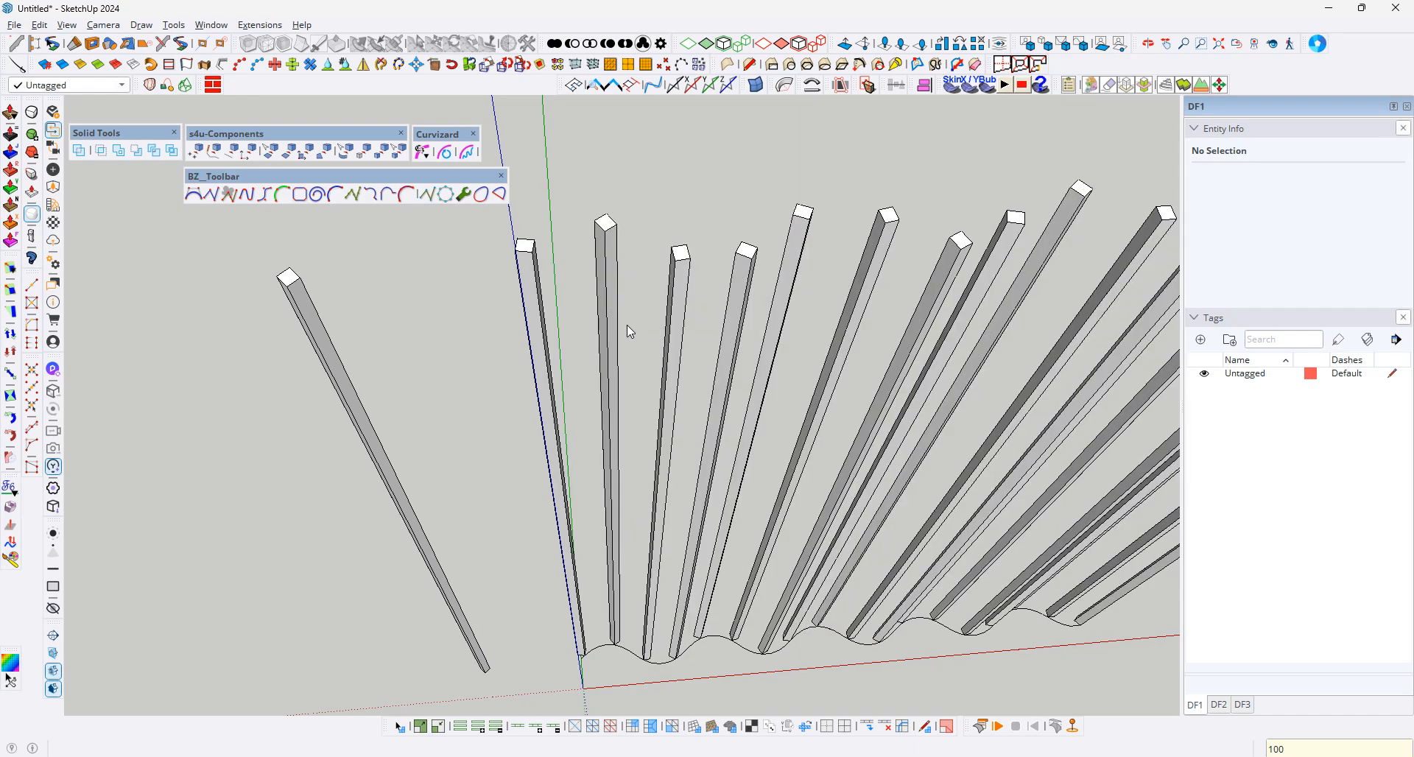
type("20")
key("Return")
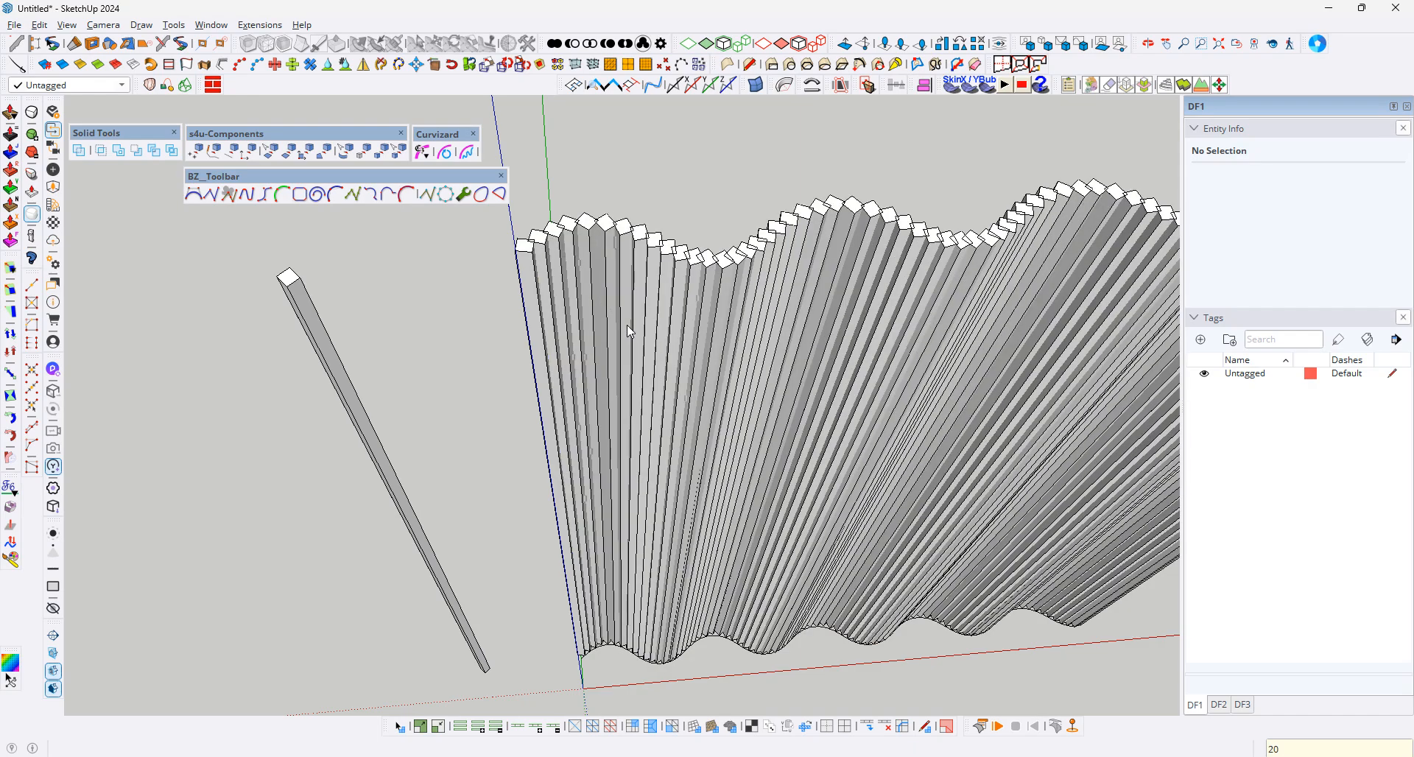
- Delete the arrayed bars, the wavy curve and the separate source bar to empty the model
scroll(626, 325, "down", 5)
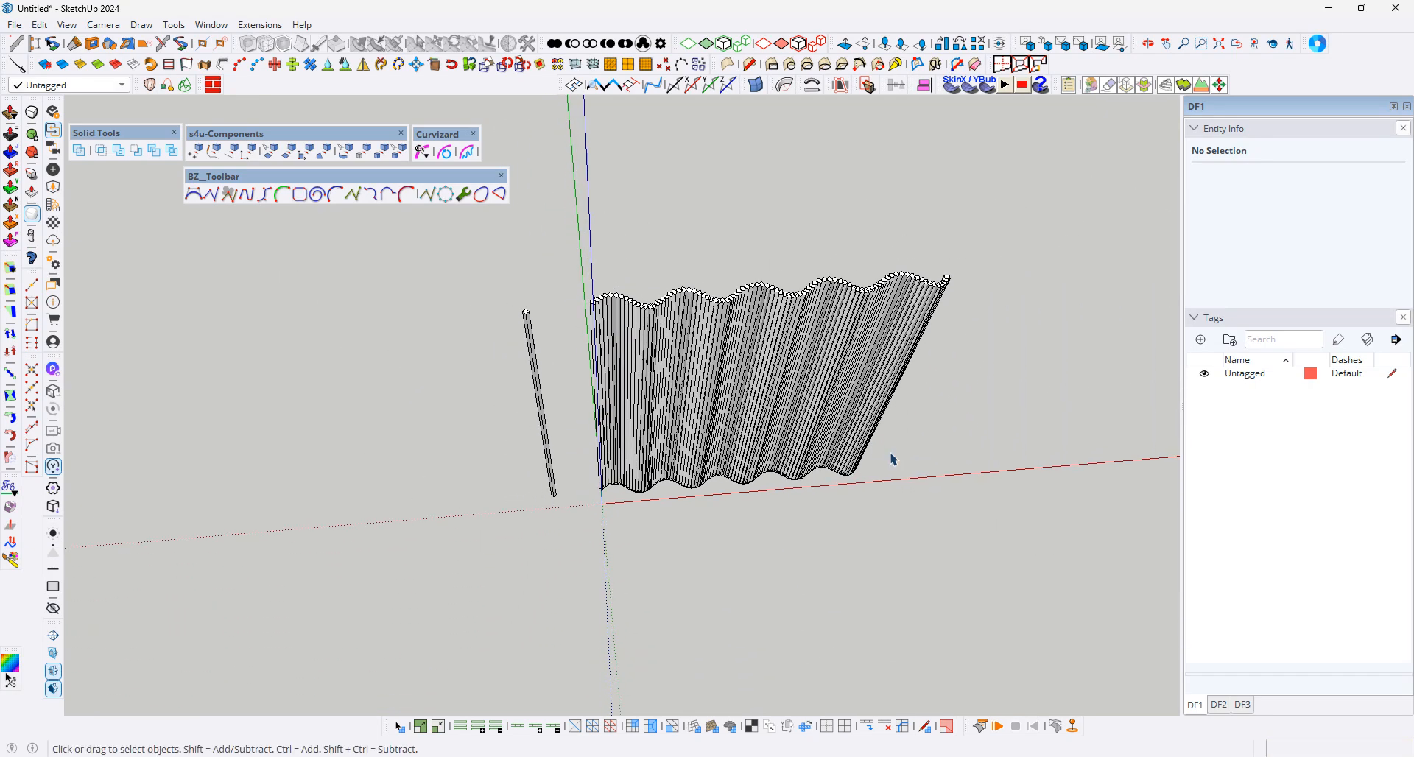
left_click_drag(504, 263, 489, 258)
key("Delete")
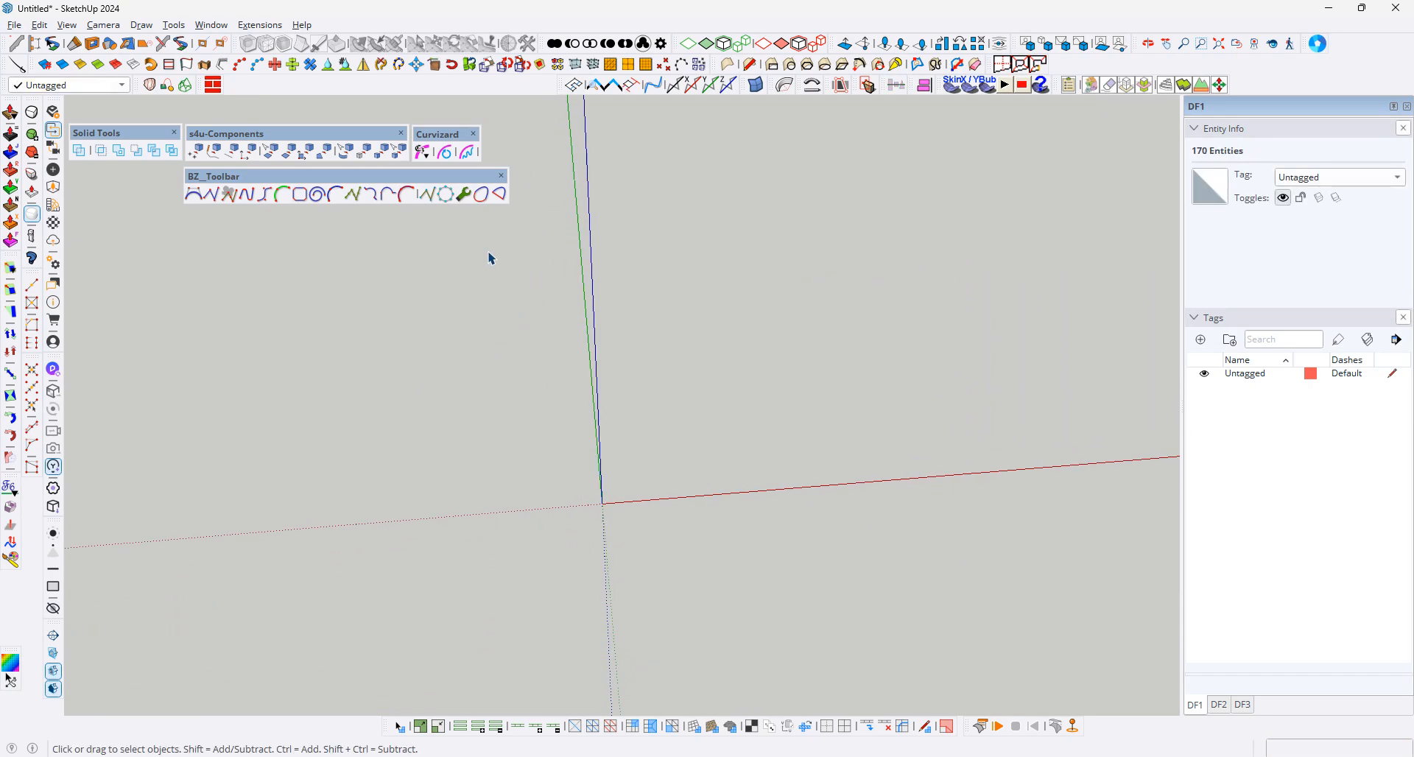
middle_click_drag(676, 305, 633, 311)
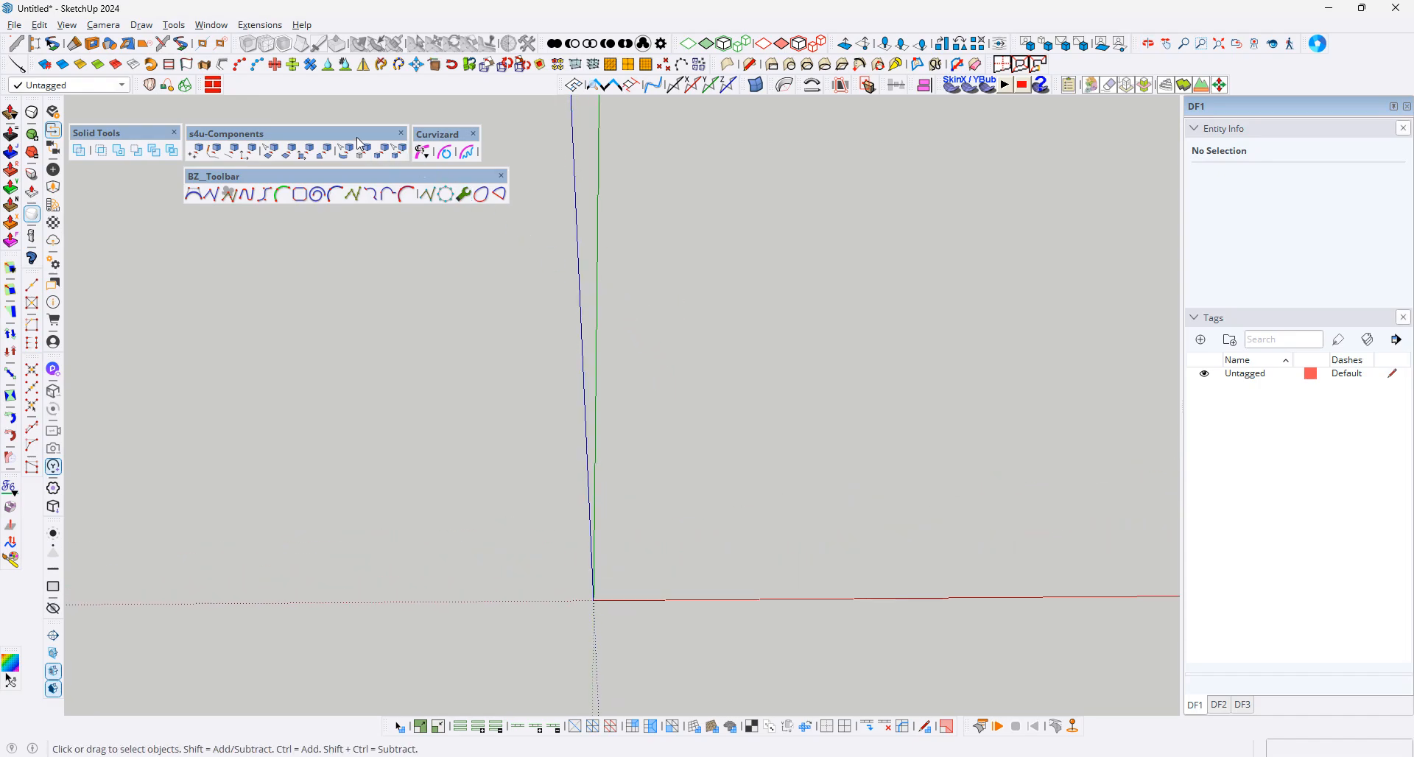